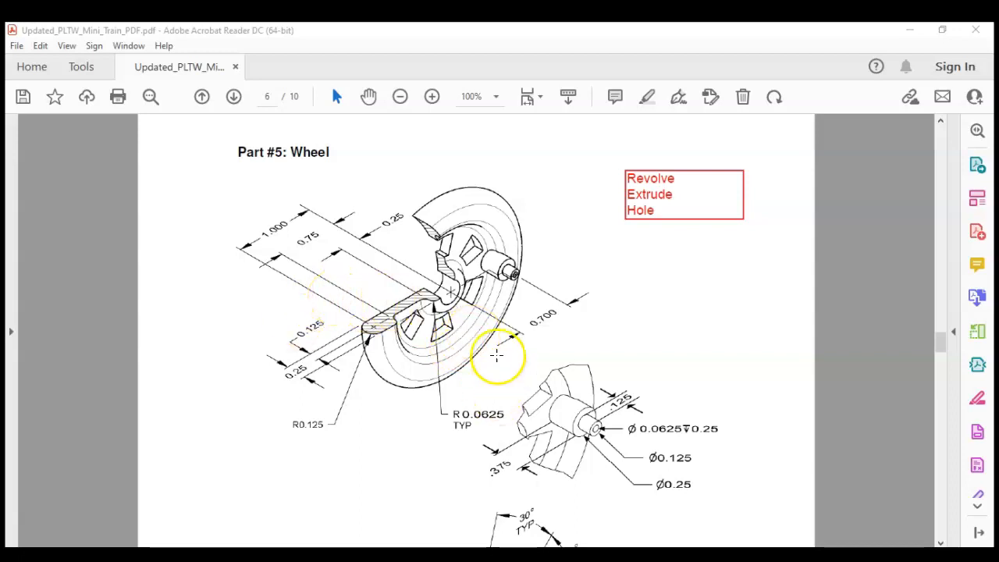
# Examine the Part #5 Wheel drawing, including its section profile, hub detail and slotted face view.
pyautogui.scroll(-7, 497, 355)
pyautogui.scroll(-2, 477, 332)
pyautogui.scroll(7, 508, 362)
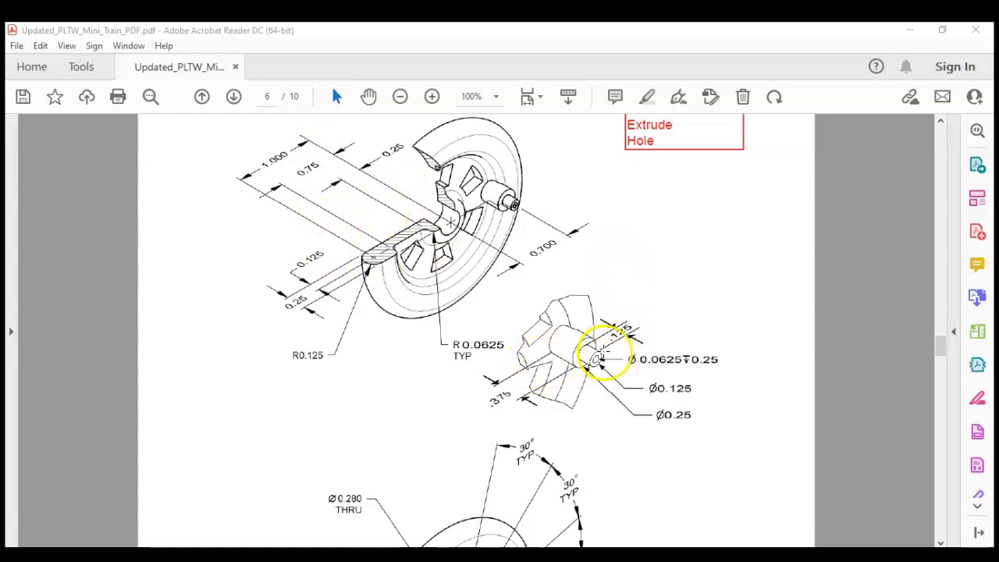
pyautogui.scroll(-3, 599, 343)
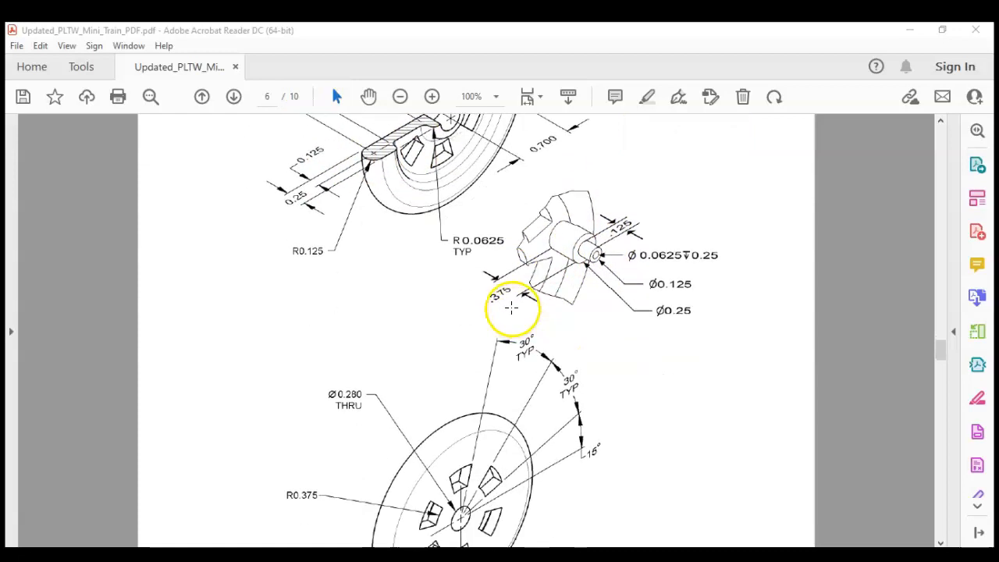
pyautogui.scroll(-1, 438, 345)
pyautogui.scroll(3, 440, 331)
pyautogui.scroll(2, 440, 332)
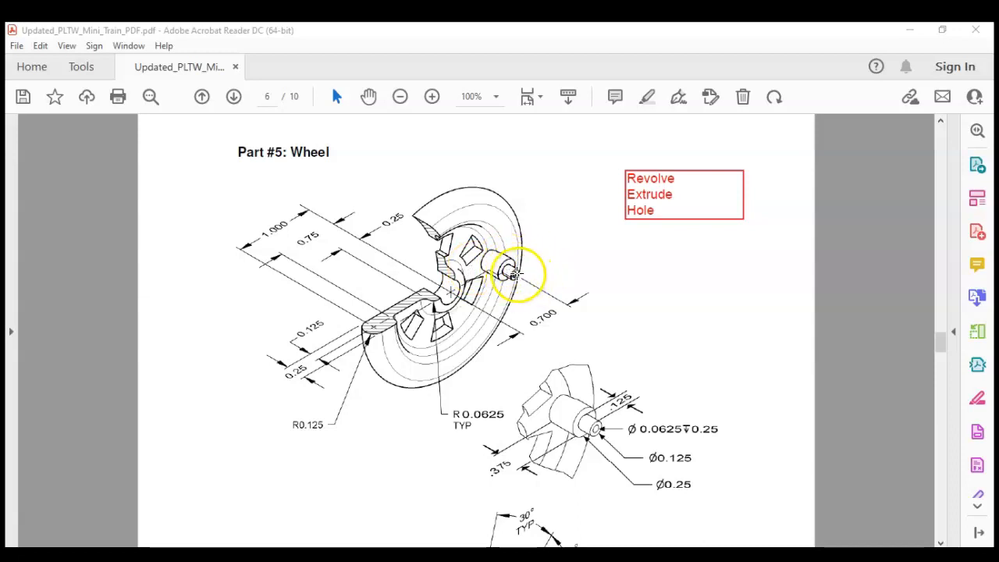
pyautogui.scroll(-6, 517, 272)
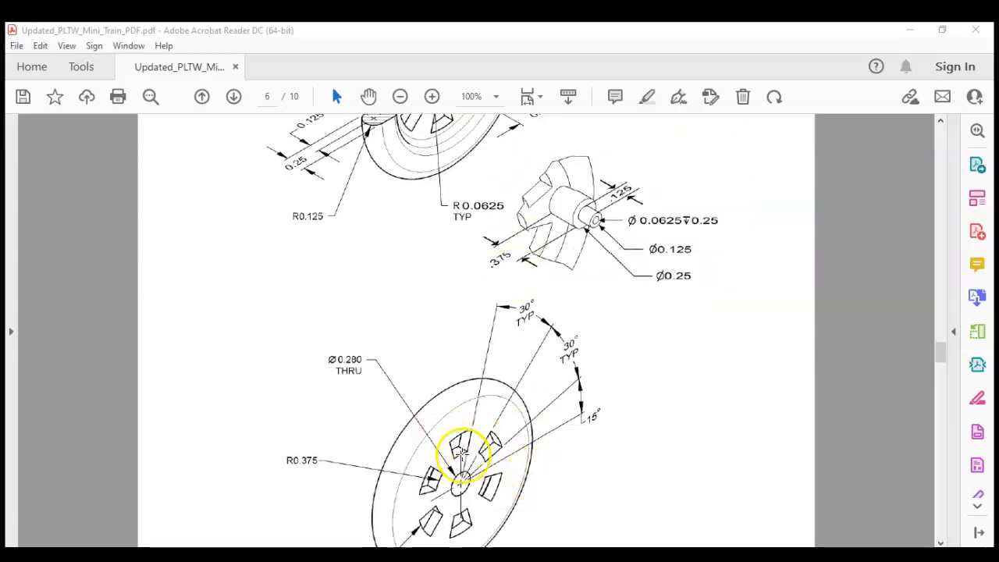
# Skim ahead to the axle peg and linkage arm drawings and return to the wheel drawing.
pyautogui.scroll(-12, 513, 368)
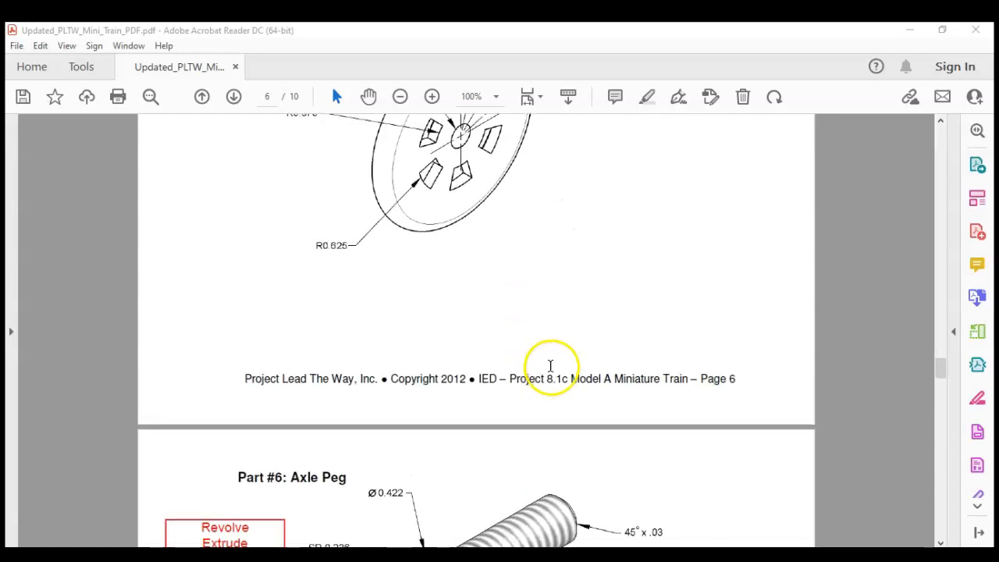
pyautogui.scroll(-9, 550, 366)
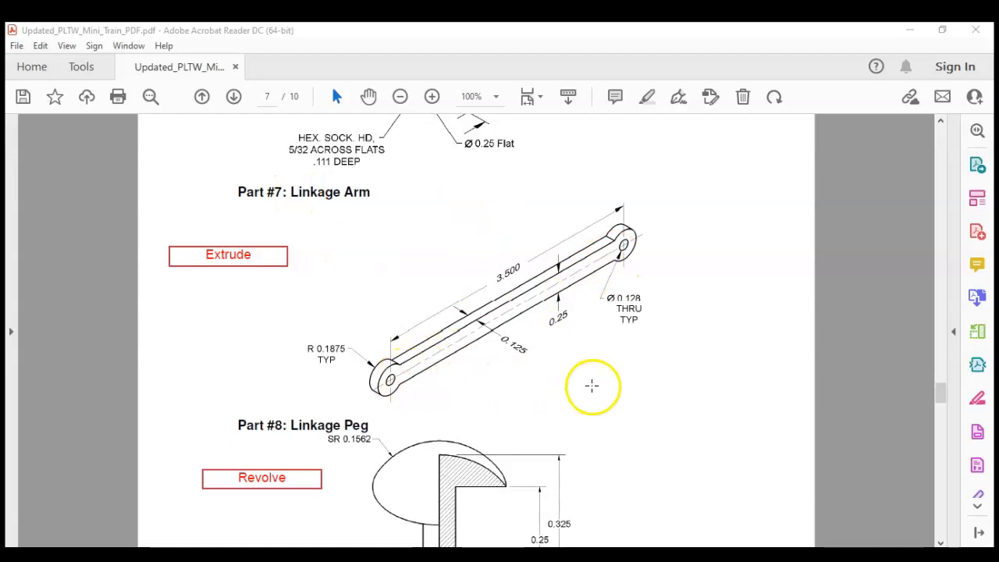
pyautogui.scroll(5, 593, 383)
pyautogui.scroll(16, 592, 383)
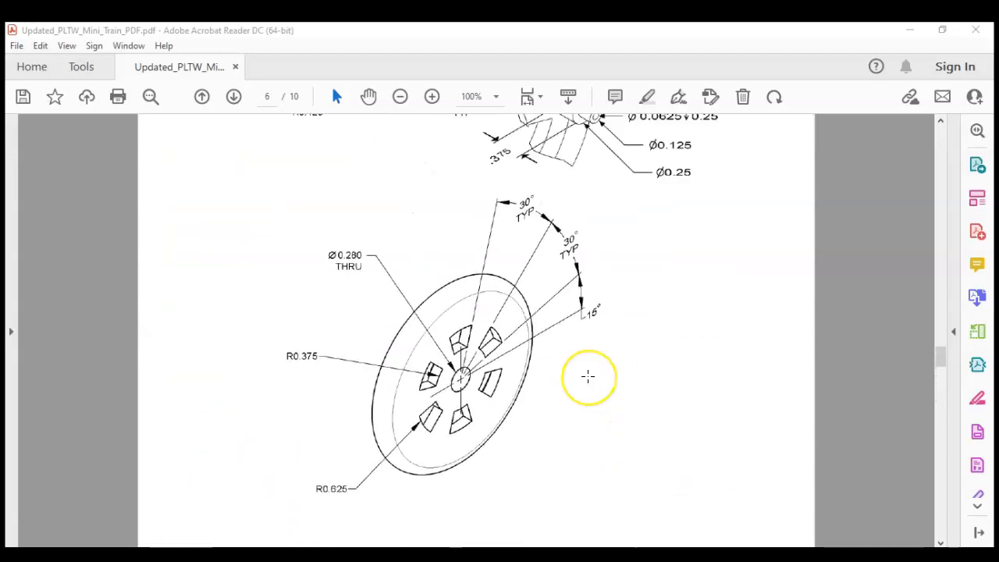
pyautogui.scroll(4, 588, 377)
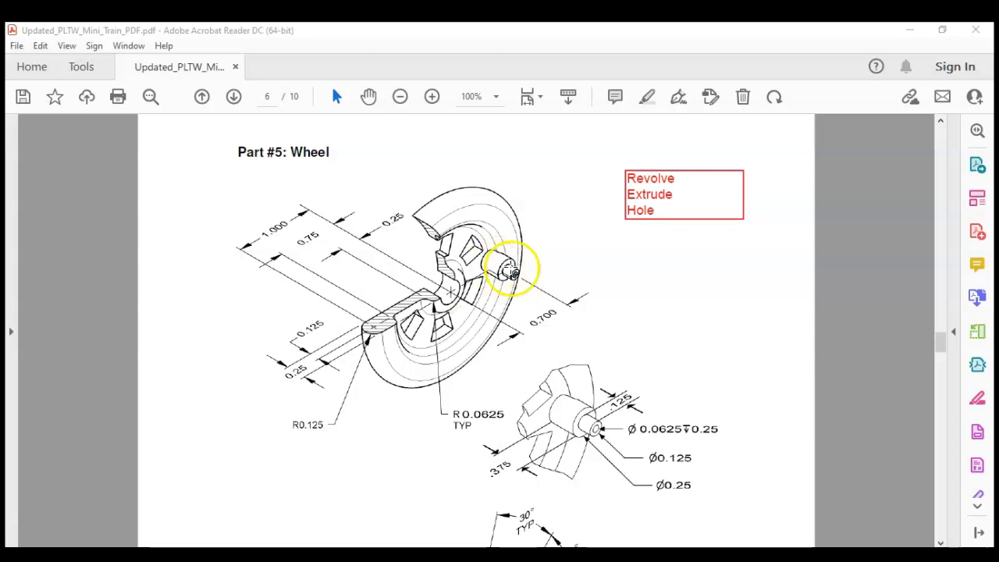
pyautogui.scroll(-1, 583, 308)
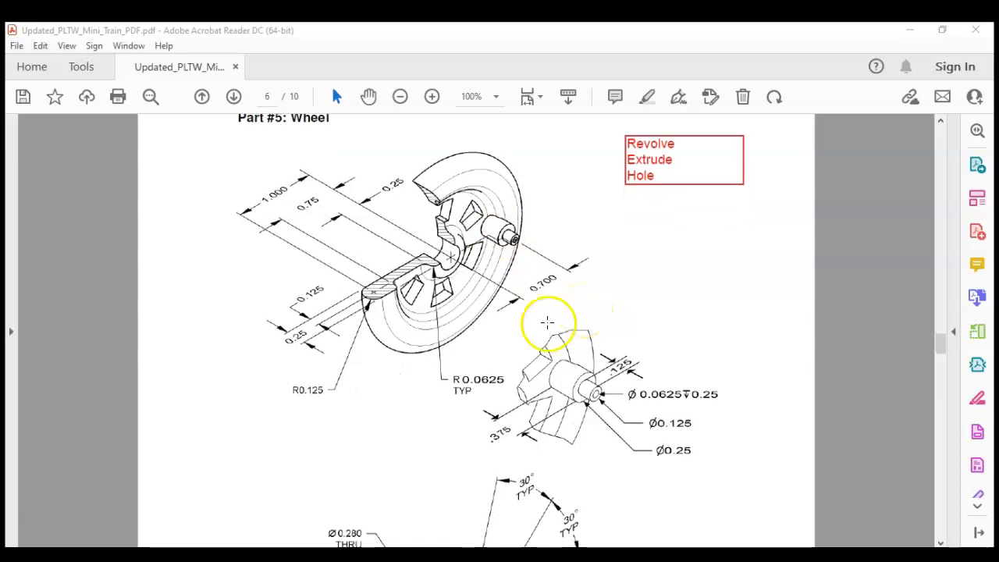
pyautogui.scroll(2, 312, 305)
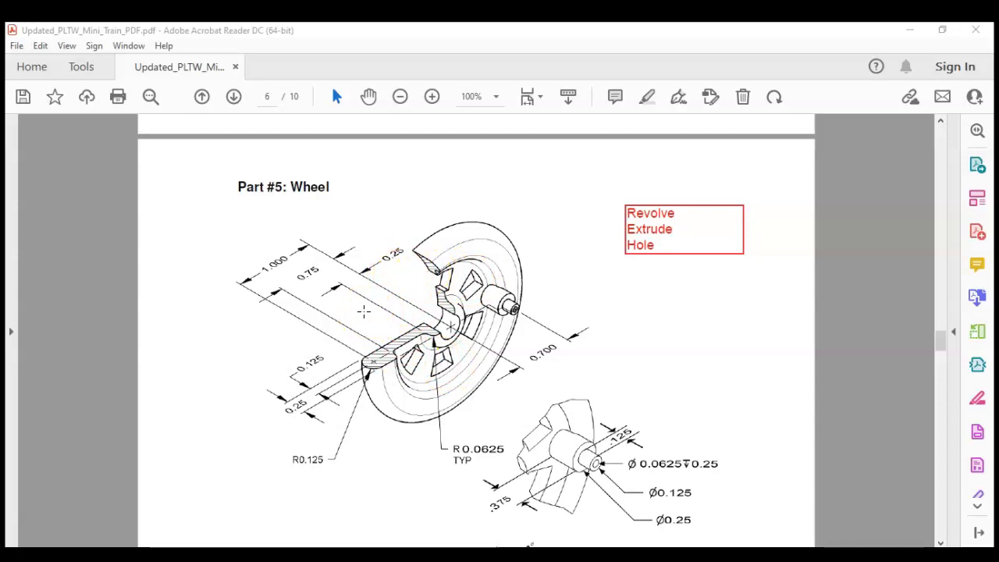
# Highlight the TYP notes below the R0.0625 radius callout and below the uppermost 30° angle on the wheel drawing.
pyautogui.scroll(-3, 363, 311)
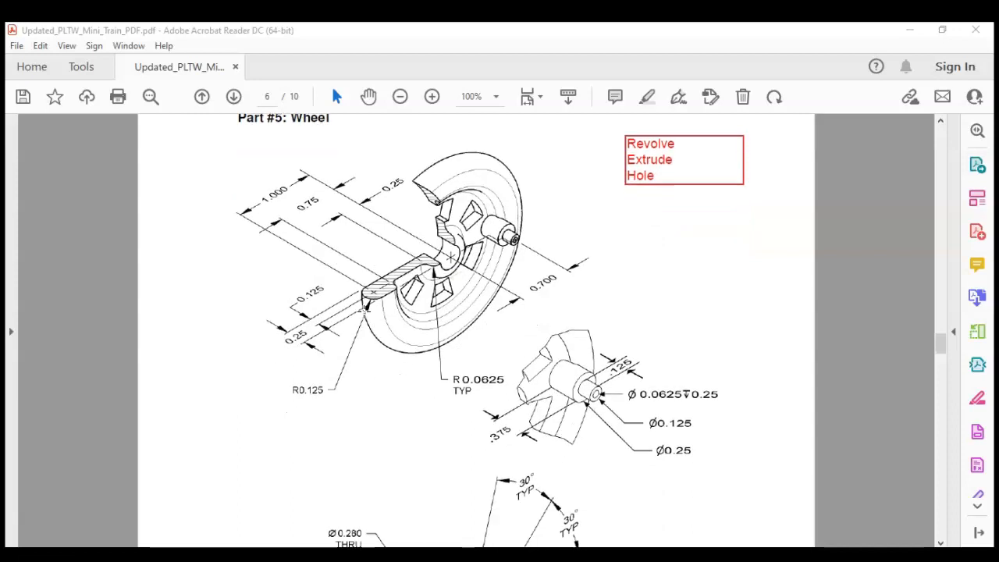
pyautogui.scroll(1, 366, 207)
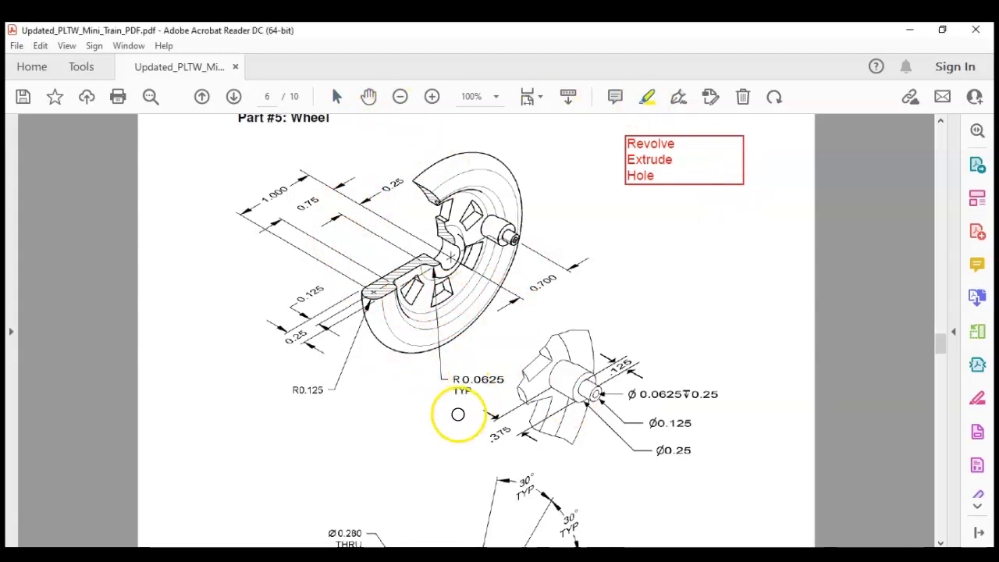
pyautogui.moveTo(450, 390); pyautogui.dragTo(472, 390)
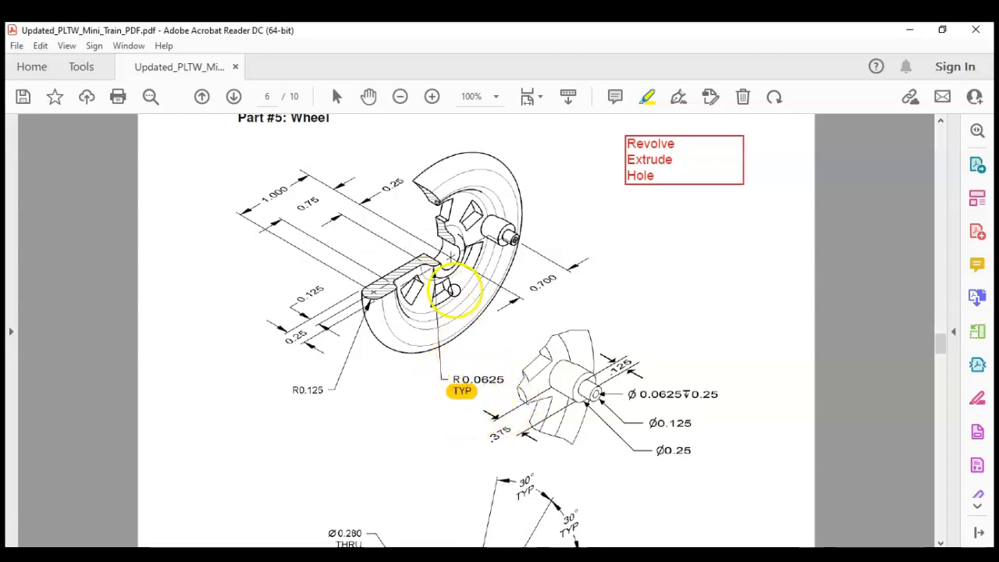
pyautogui.scroll(-2, 519, 304)
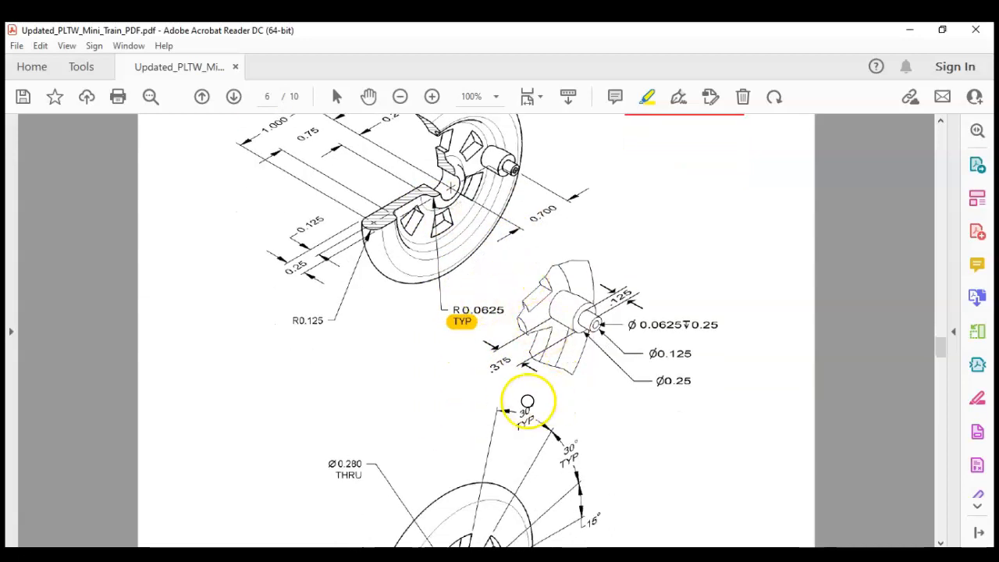
pyautogui.moveTo(516, 425); pyautogui.dragTo(537, 420)
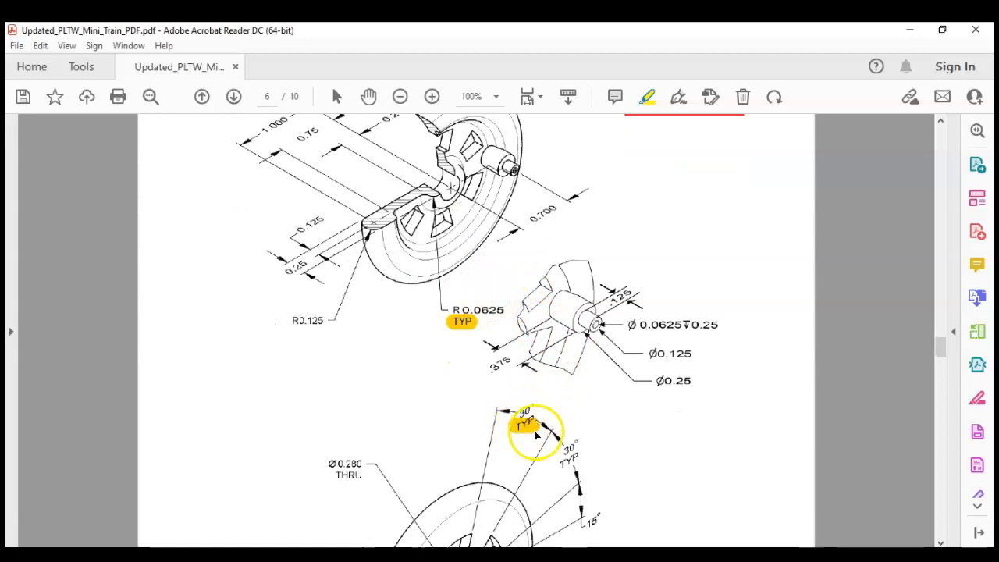
# Review the wheel's slot angles and radii, center through hole, hub diameters and section dimensions on the drawing.
pyautogui.scroll(-2, 514, 413)
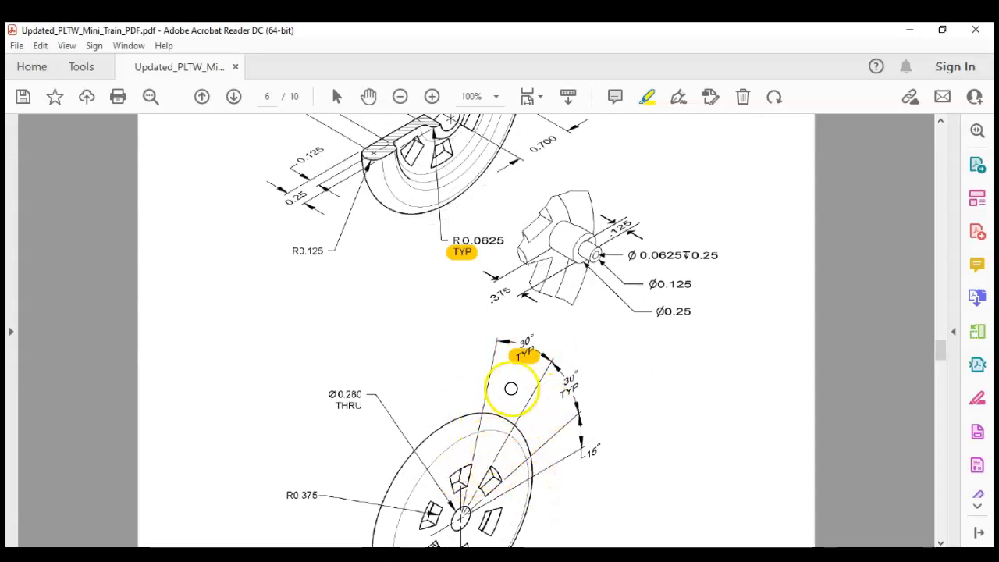
pyautogui.scroll(1, 486, 330)
pyautogui.scroll(-4, 492, 328)
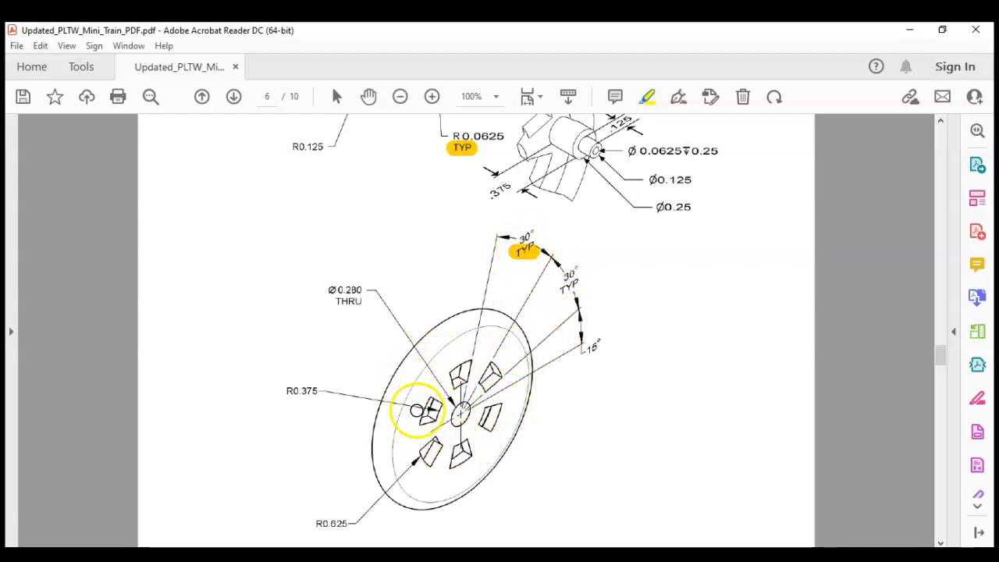
pyautogui.scroll(2, 579, 429)
pyautogui.scroll(6, 579, 429)
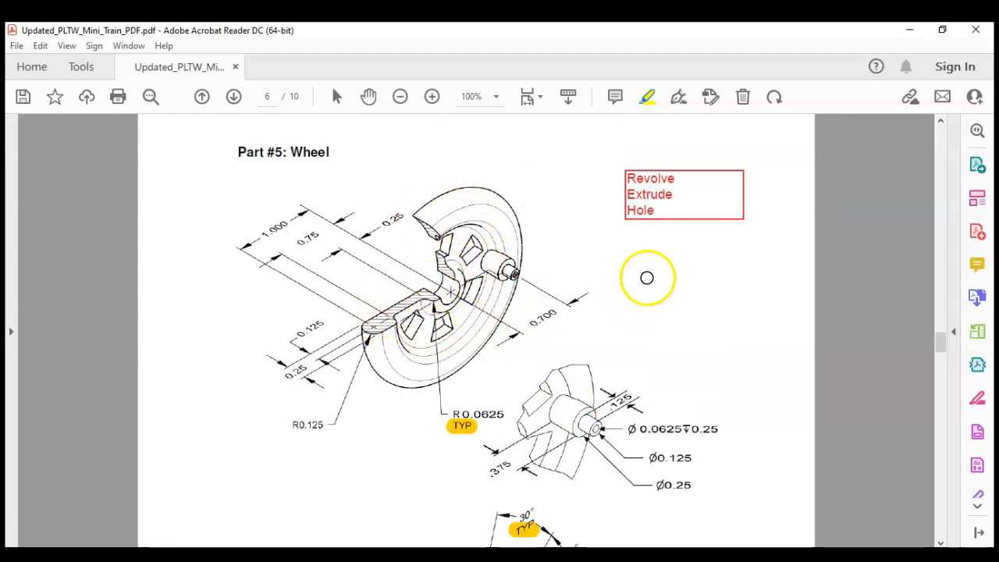
pyautogui.scroll(-2, 647, 243)
pyautogui.scroll(-2, 647, 243)
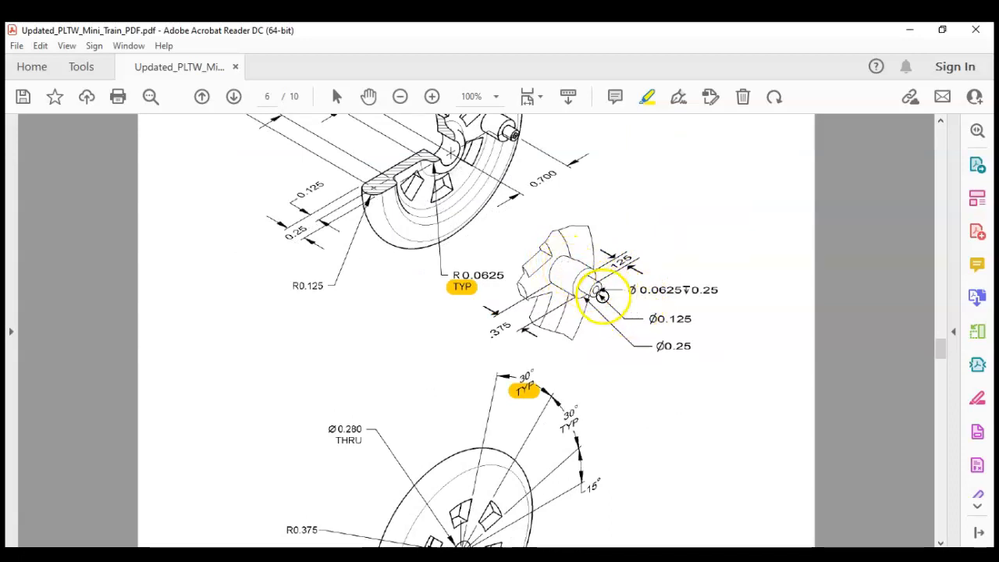
pyautogui.scroll(-1, 585, 289)
pyautogui.scroll(-2, 591, 284)
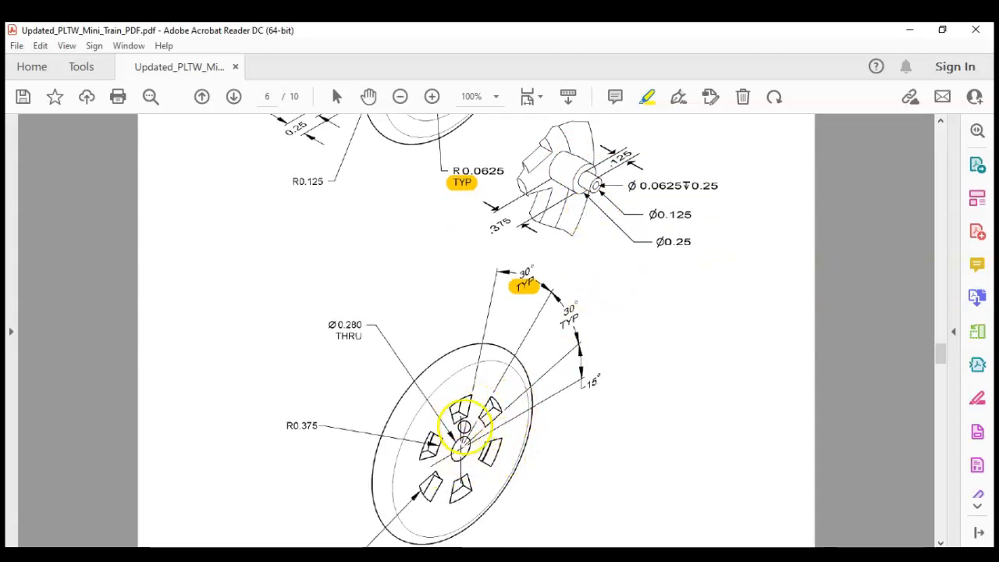
pyautogui.scroll(3, 493, 401)
pyautogui.scroll(2, 492, 401)
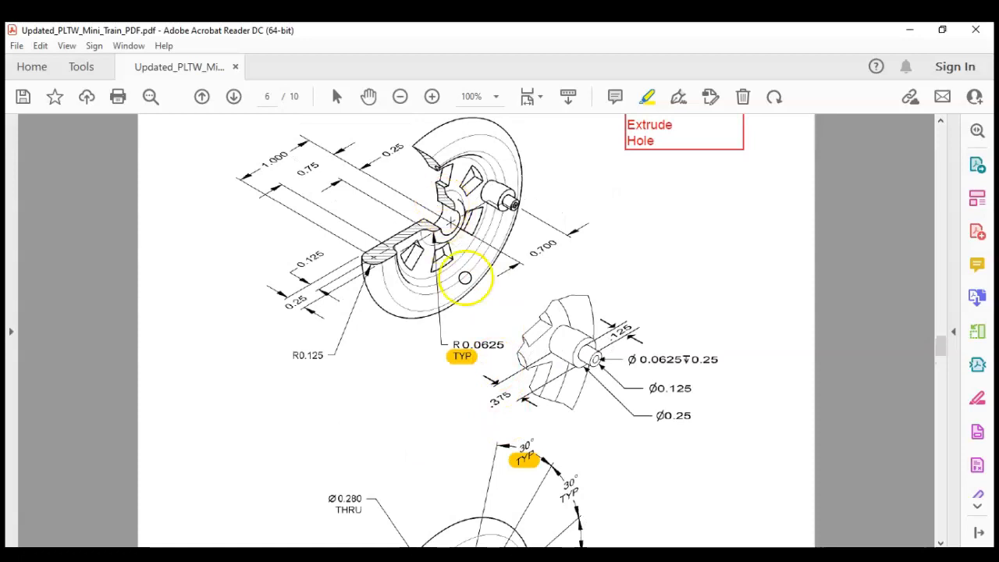
pyautogui.scroll(1, 468, 273)
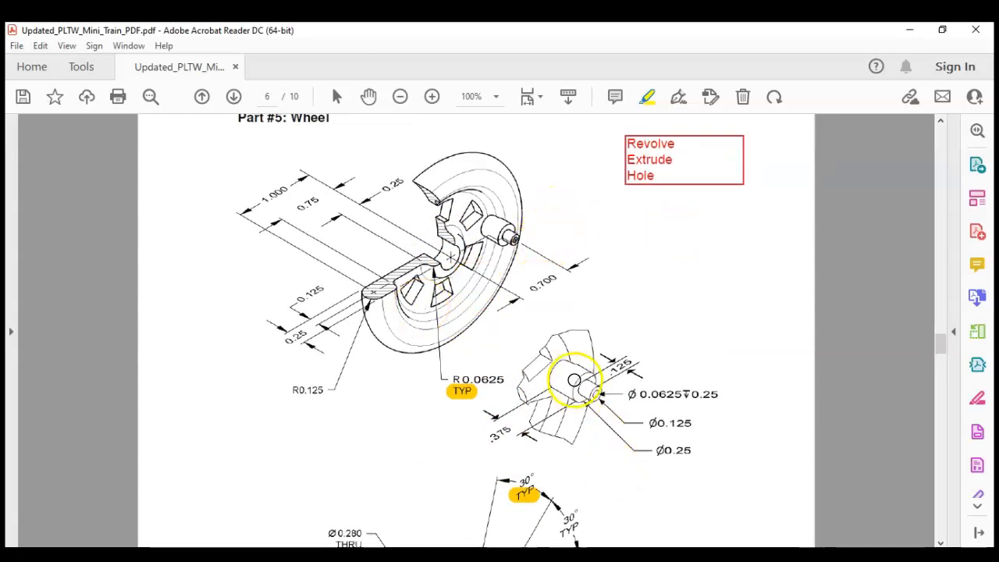
pyautogui.scroll(-1, 591, 363)
pyautogui.scroll(-5, 580, 362)
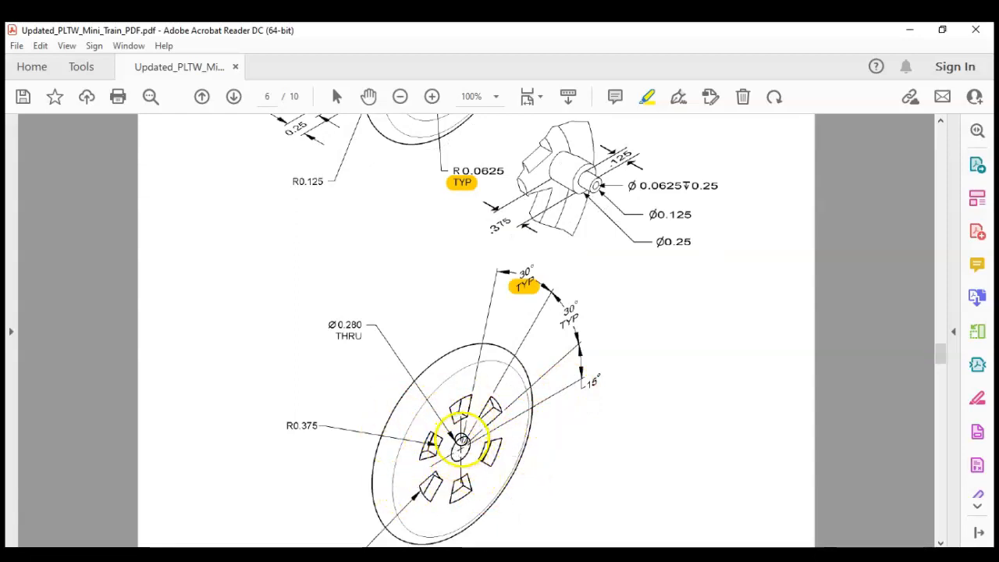
pyautogui.scroll(-2, 461, 441)
pyautogui.scroll(7, 461, 441)
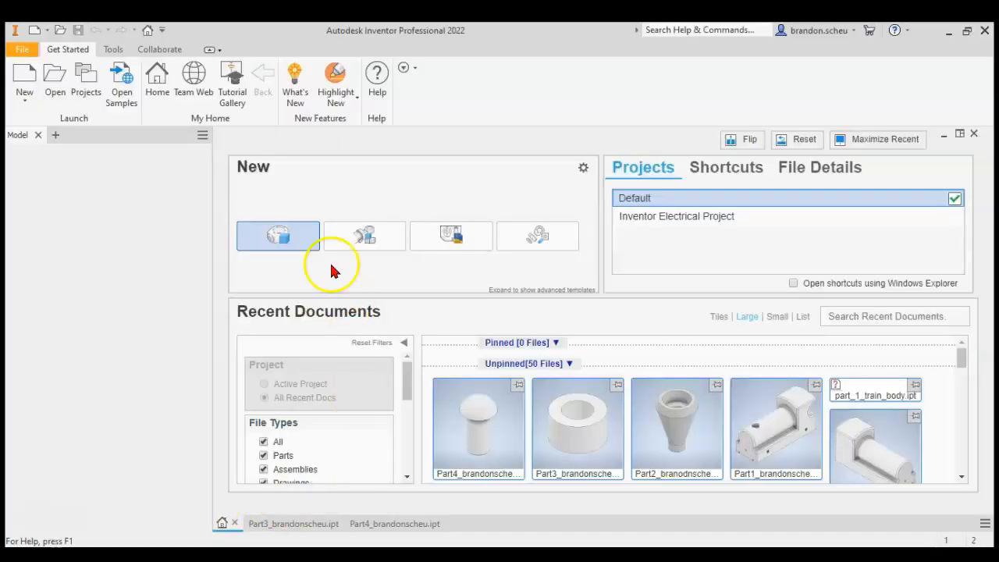
# Switch to Inventor, create a new part and start a 2D sketch on the XY plane.
pyautogui.click(276, 232)
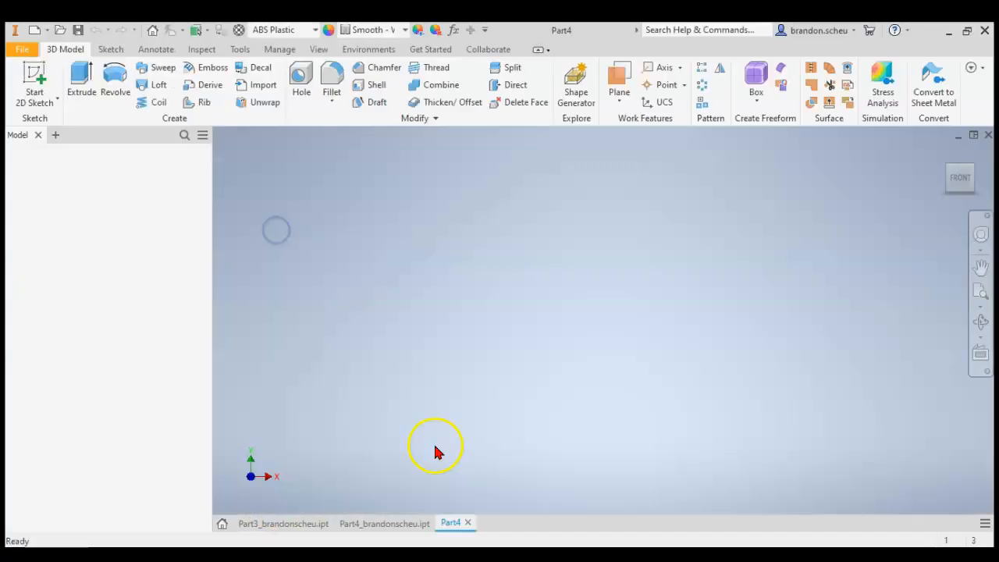
pyautogui.click(28, 76)
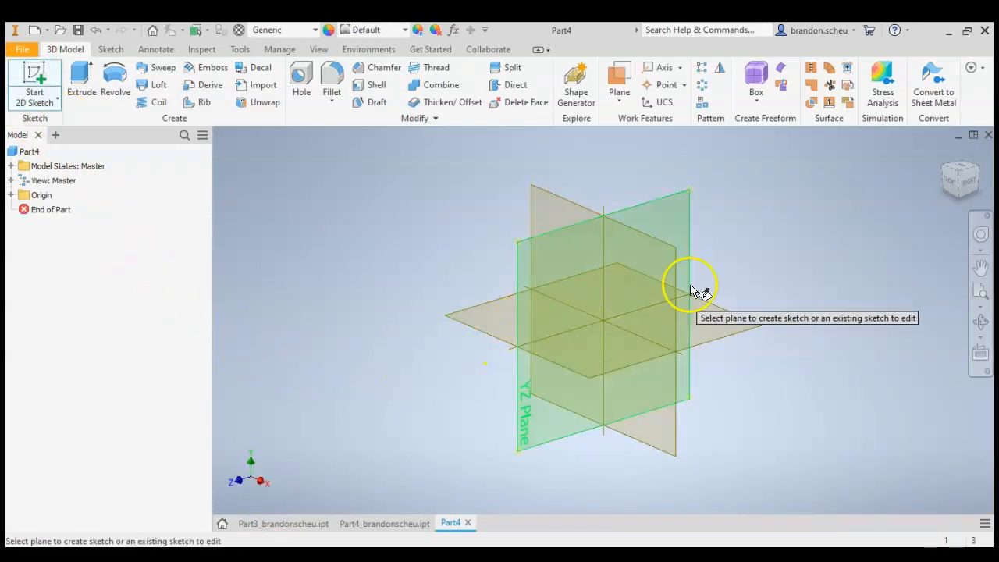
pyautogui.click(635, 241)
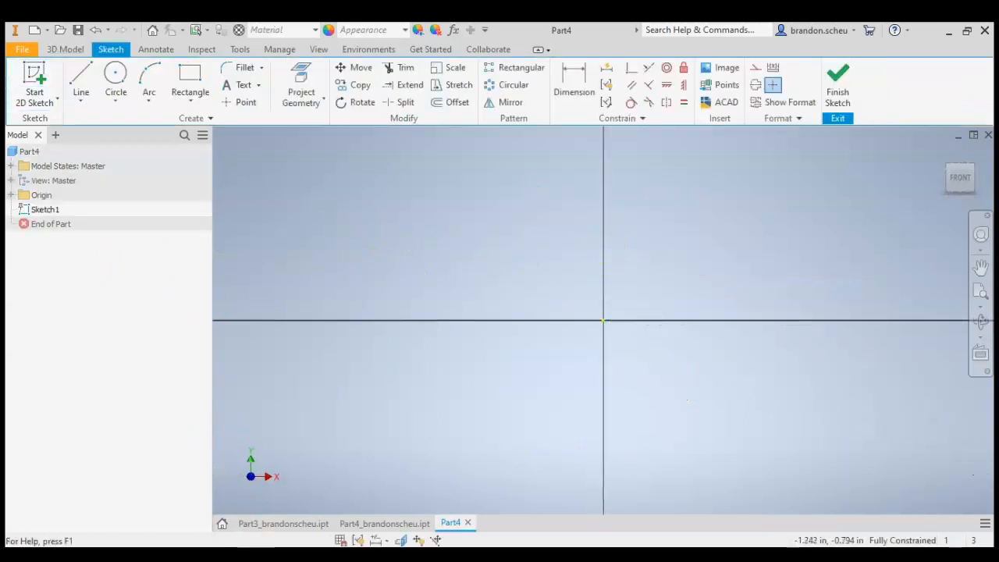
# Switch to the wheel drawing in Acrobat Reader and highlight both extension lines of the 1.000 dimension.
pyautogui.moveTo(235, 556)
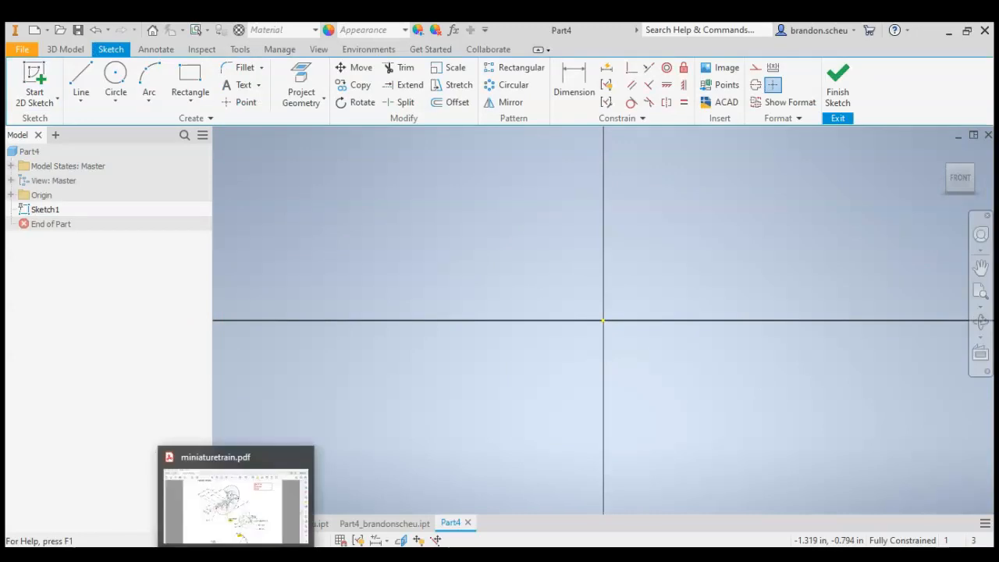
pyautogui.click(308, 476)
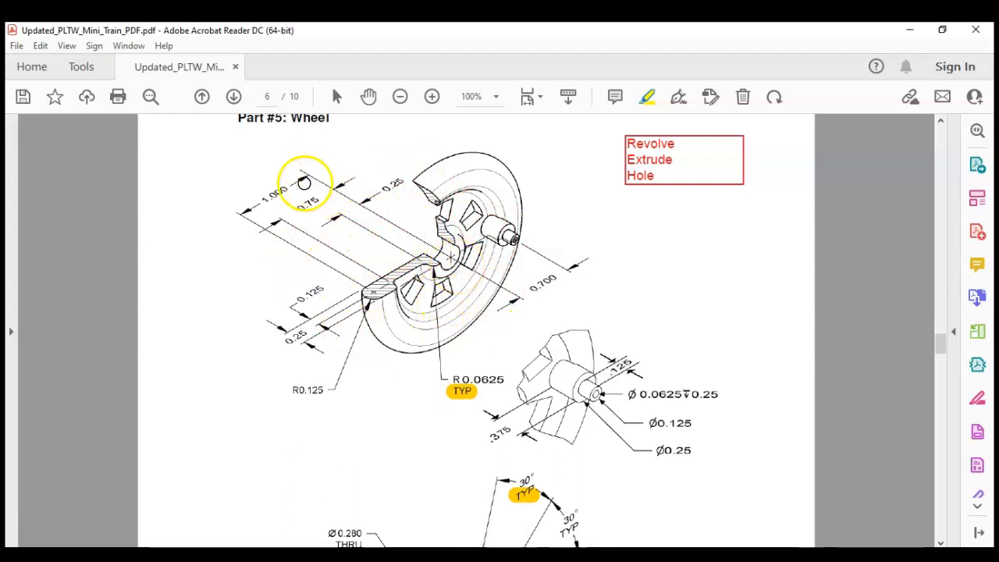
pyautogui.moveTo(375, 294); pyautogui.dragTo(239, 211)
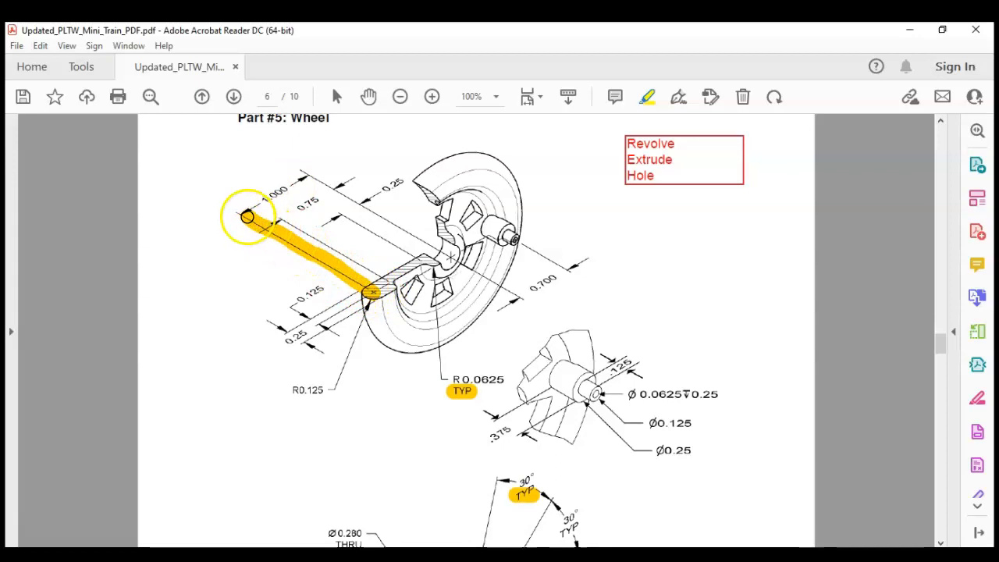
pyautogui.moveTo(451, 251); pyautogui.dragTo(319, 169)
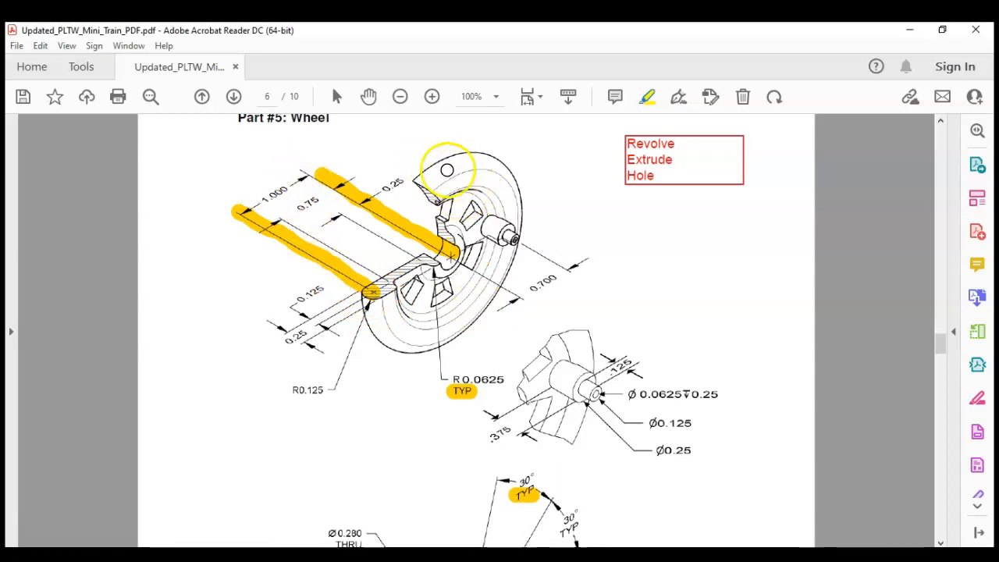
# Highlight a freehand arch in the blank area below the Revolve, Extrude, Hole note and mark the 0.25 rim width dimension.
pyautogui.moveTo(626, 236)
pyautogui.mouseDown()
pyautogui.moveTo(629, 220)
pyautogui.moveTo(664, 222)
pyautogui.moveTo(680, 240)
pyautogui.mouseUp()
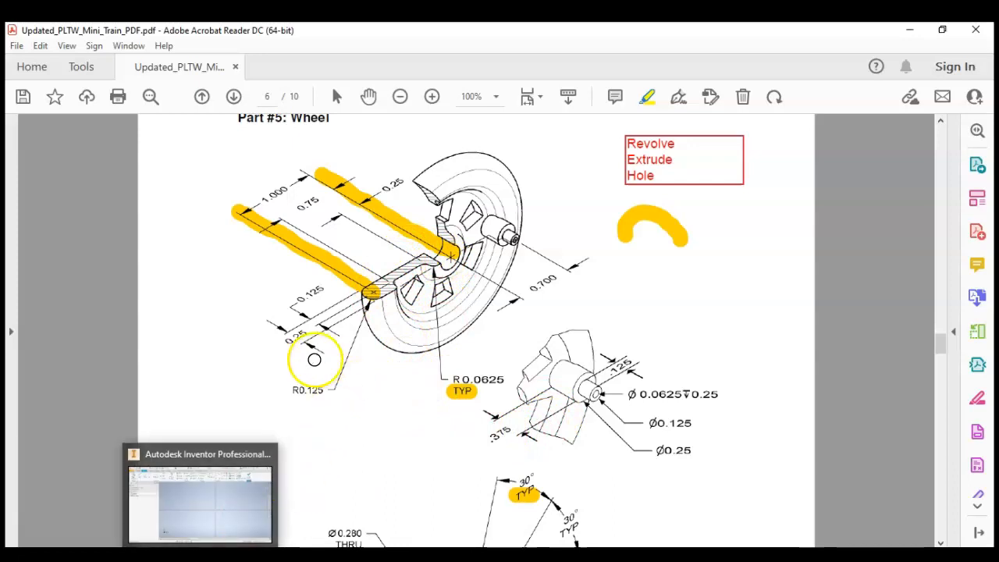
pyautogui.scroll(-1, 312, 336)
pyautogui.scroll(1, 331, 287)
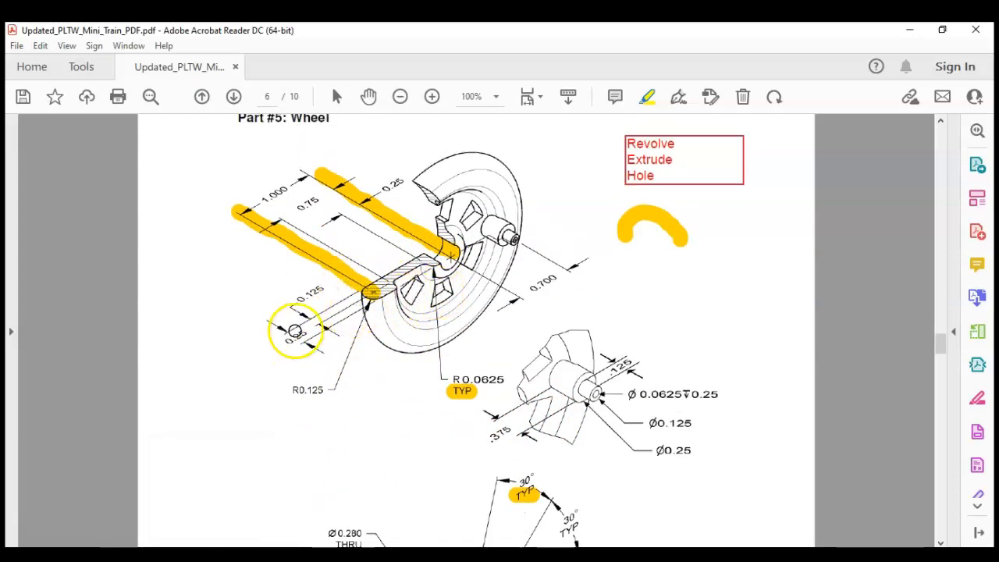
pyautogui.moveTo(286, 335); pyautogui.dragTo(320, 359)
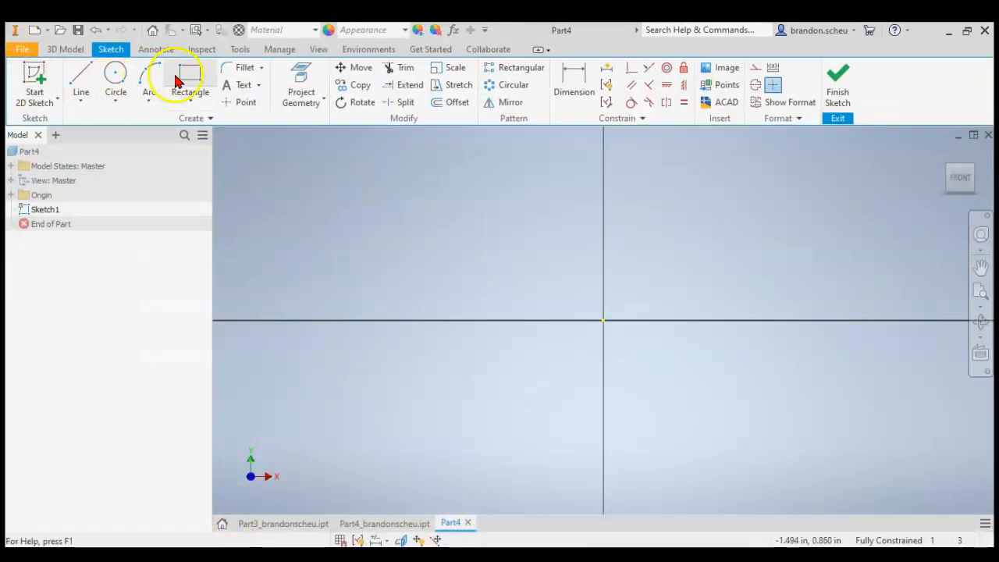
# Draw a rectangle 1 in wide and .25 in high with its lower-left corner at the sketch origin.
pyautogui.click(187, 83)
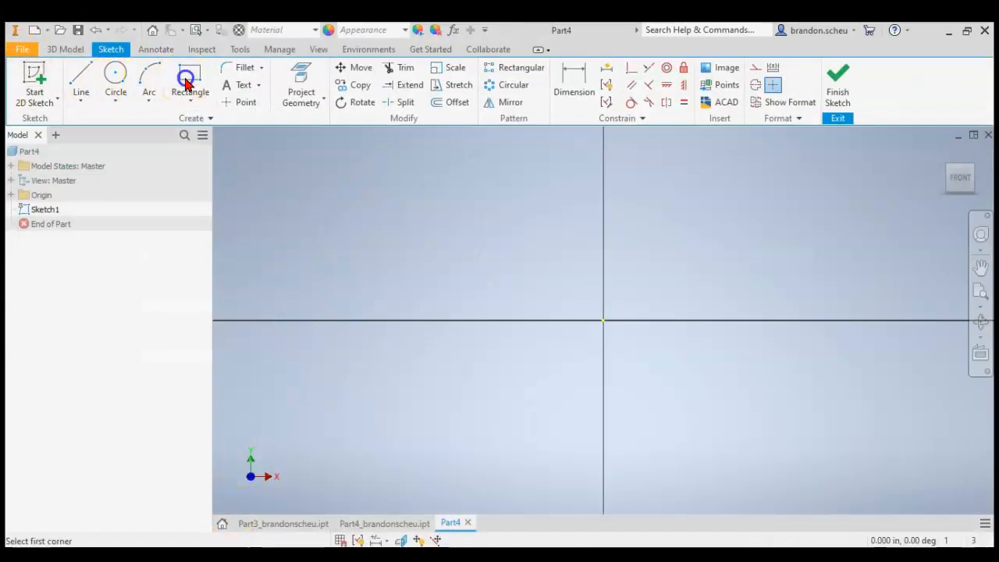
pyautogui.click(603, 320)
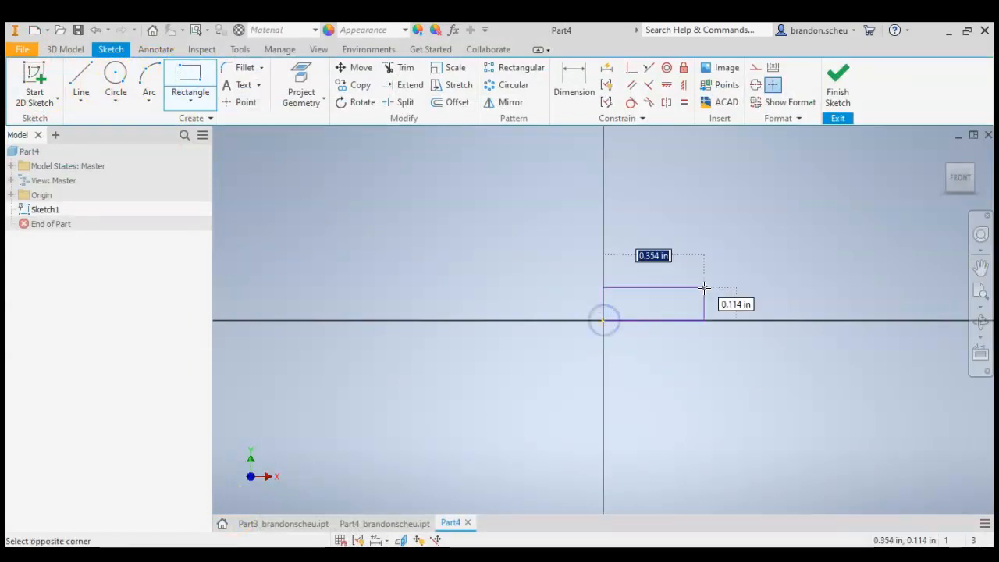
pyautogui.write('1')
pyautogui.press('Tab')
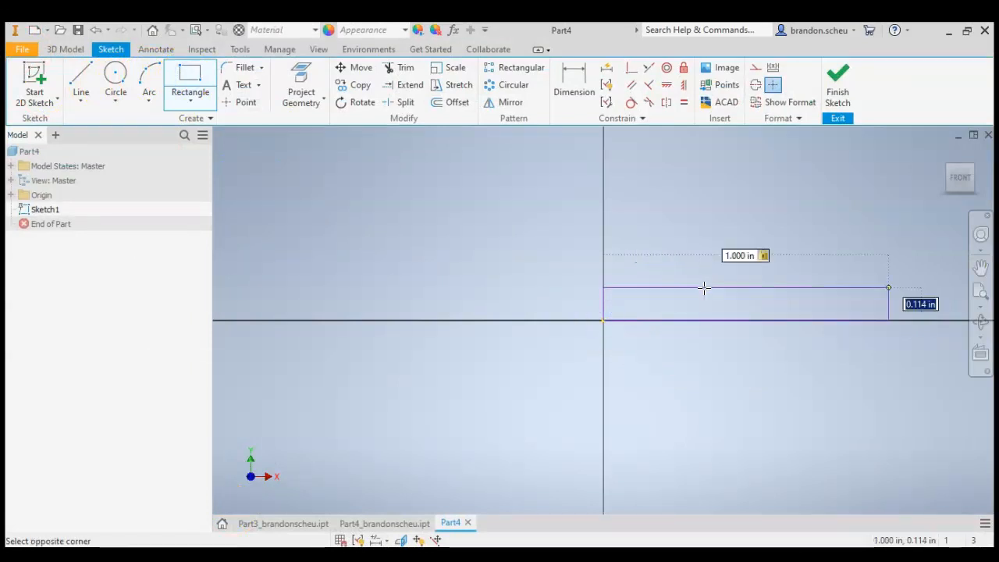
pyautogui.write('.25')
pyautogui.press('Return')
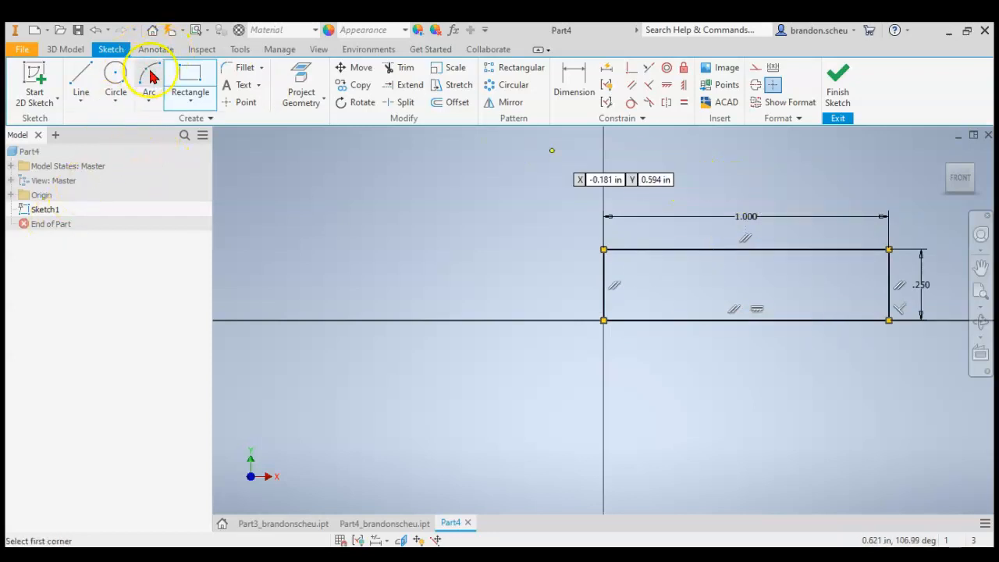
# Draw a circle centred on the rectangle's right edge midpoint through its upper corner, and trim the half inside the rectangle.
pyautogui.click(115, 82)
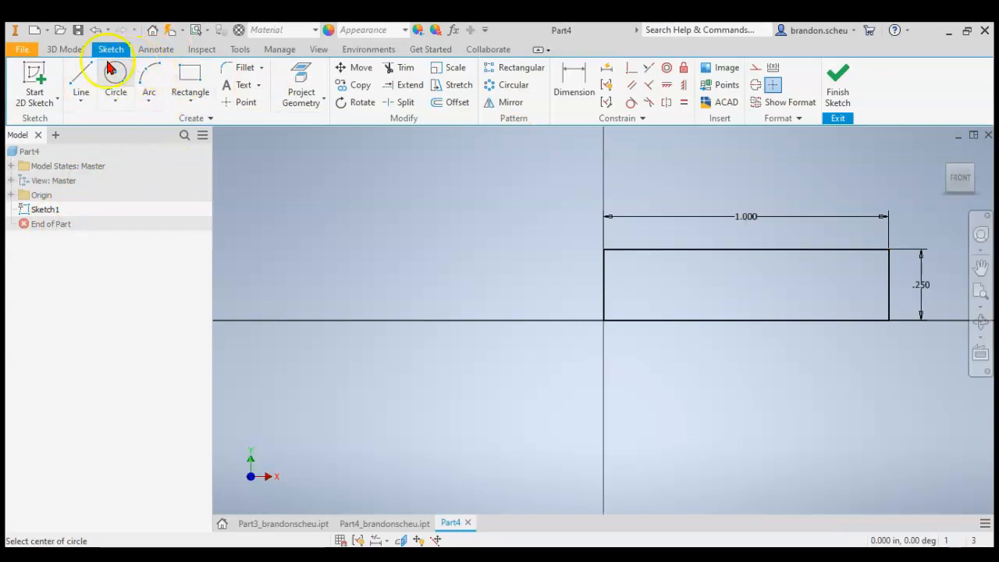
pyautogui.click(890, 285)
pyautogui.click(888, 250)
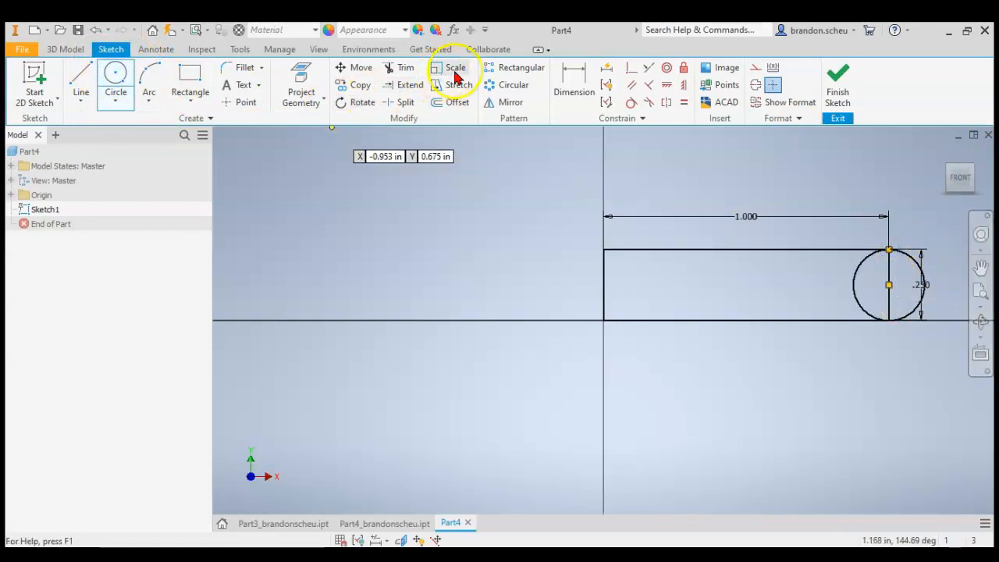
pyautogui.click(399, 67)
pyautogui.click(854, 278)
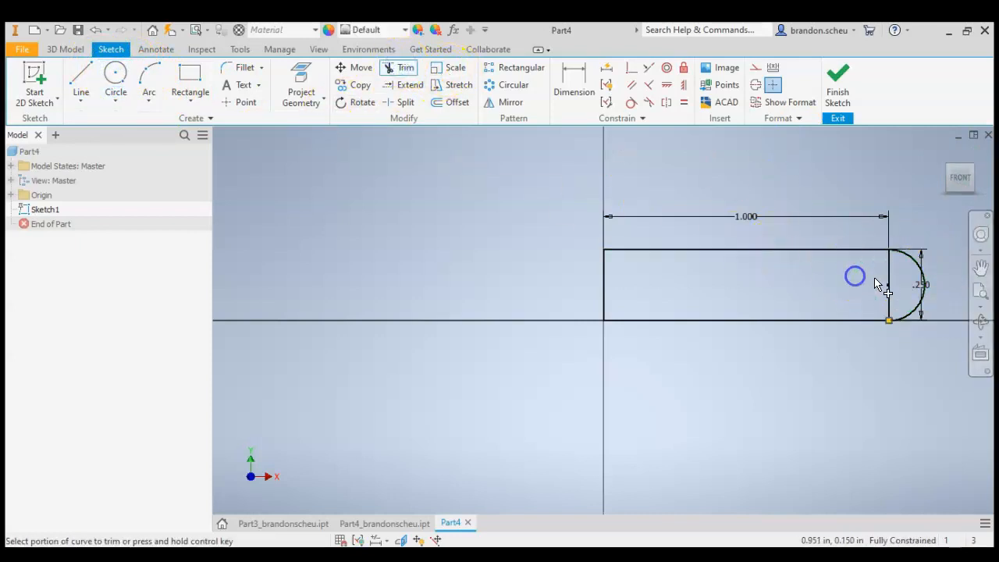
# Delete the rectangle's .250 height dimension and remove the vertical edge between the rectangle and the half circle.
pyautogui.click(889, 283)
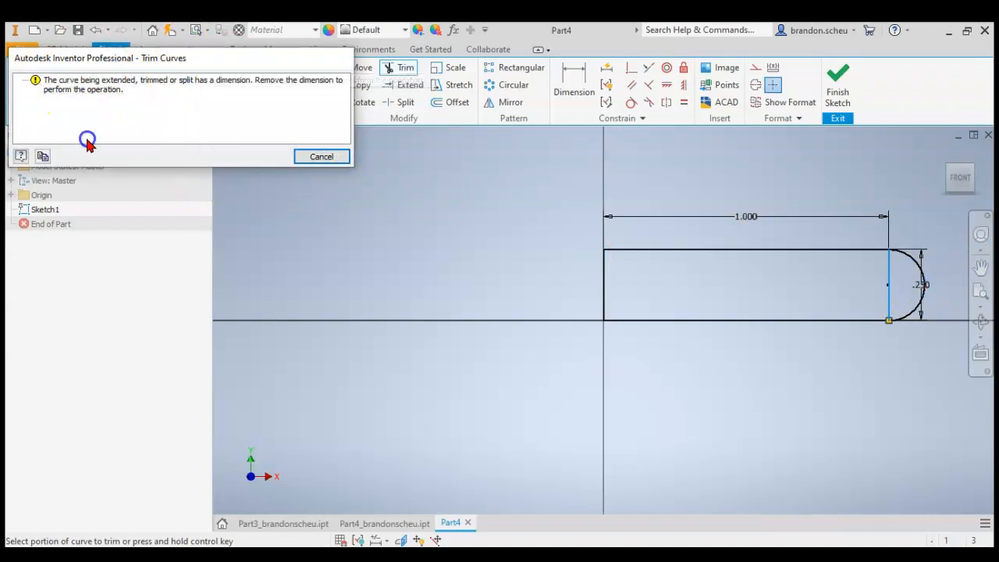
pyautogui.click(302, 161)
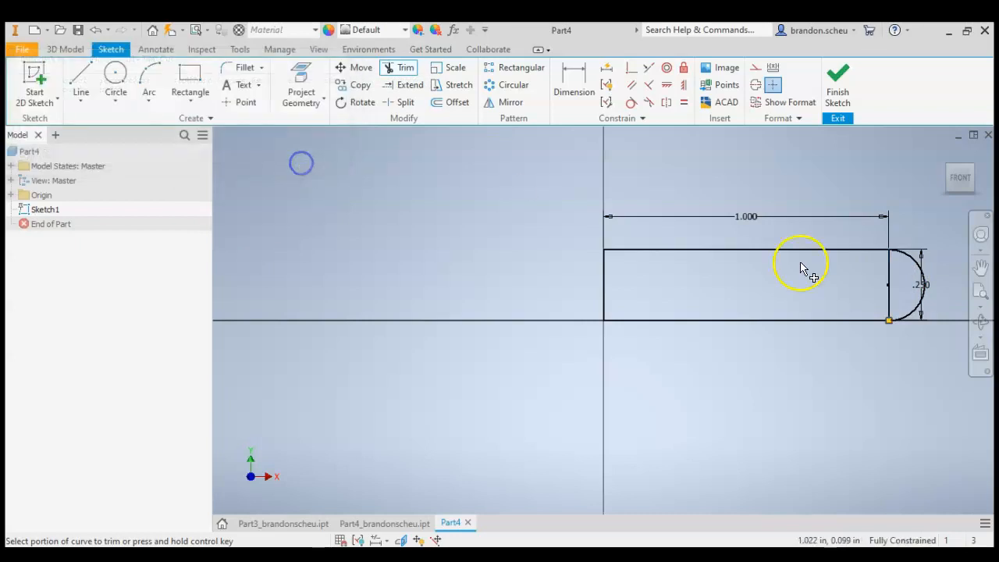
pyautogui.scroll(3, 929, 293)
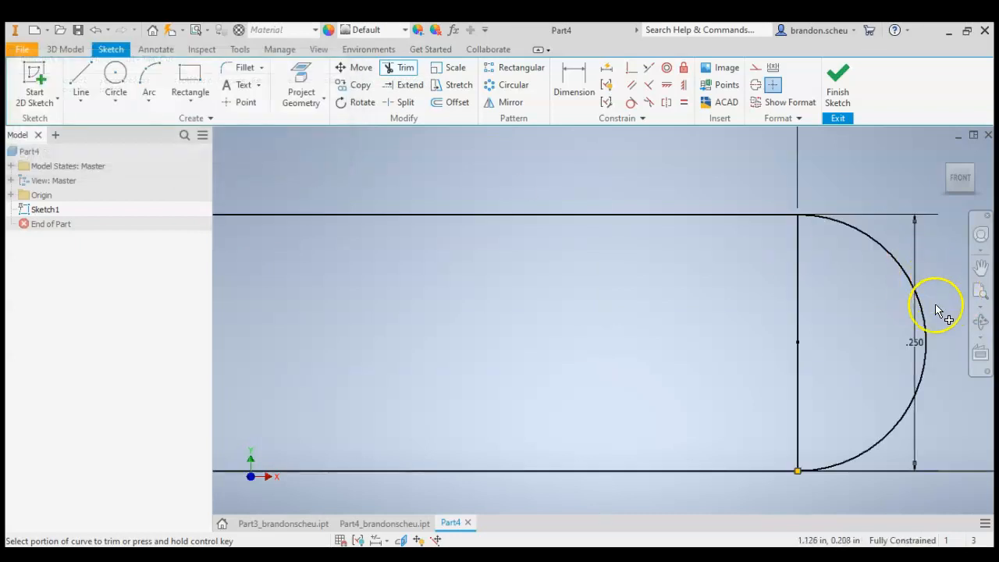
pyautogui.press('Escape')
pyautogui.click(911, 340)
pyautogui.press('Delete')
pyautogui.scroll(-4, 825, 302)
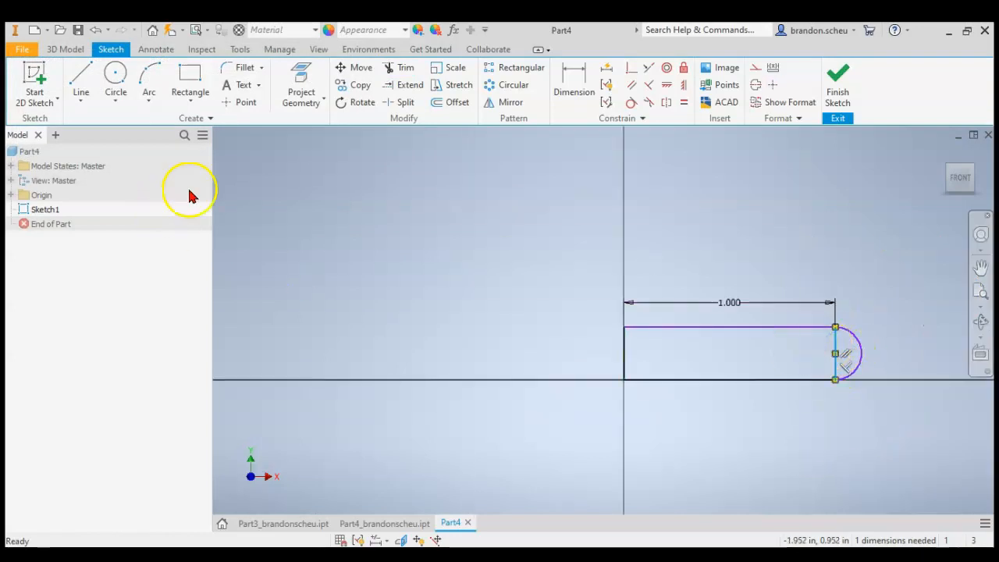
pyautogui.press('Delete')
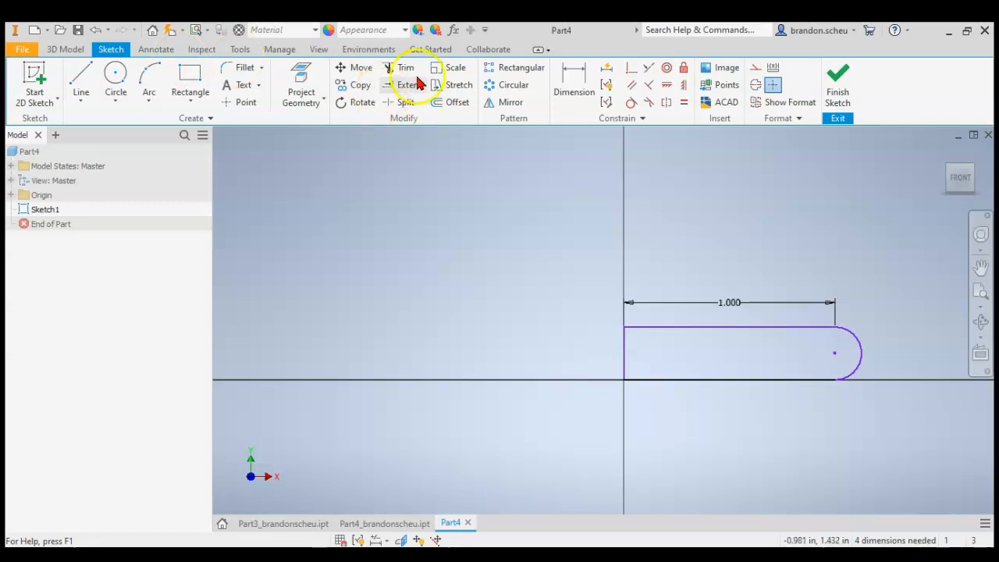
pyautogui.scroll(3, 865, 356)
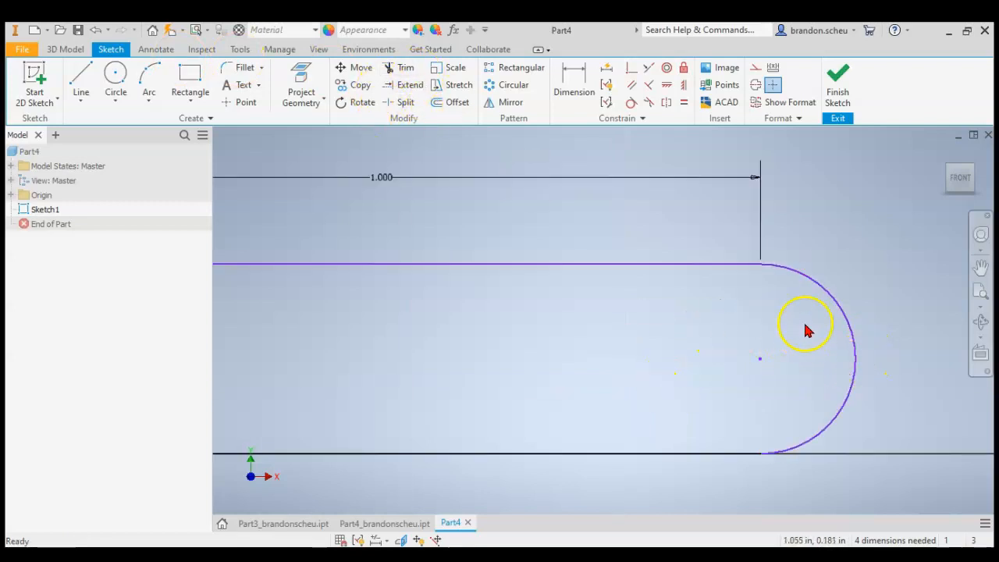
# Switch to the wheel drawing in Acrobat Reader and highlight the outer 0.75 extension line plus the 0.75 and 0.125 dimension values.
pyautogui.hotkey('alt', 'Tab')
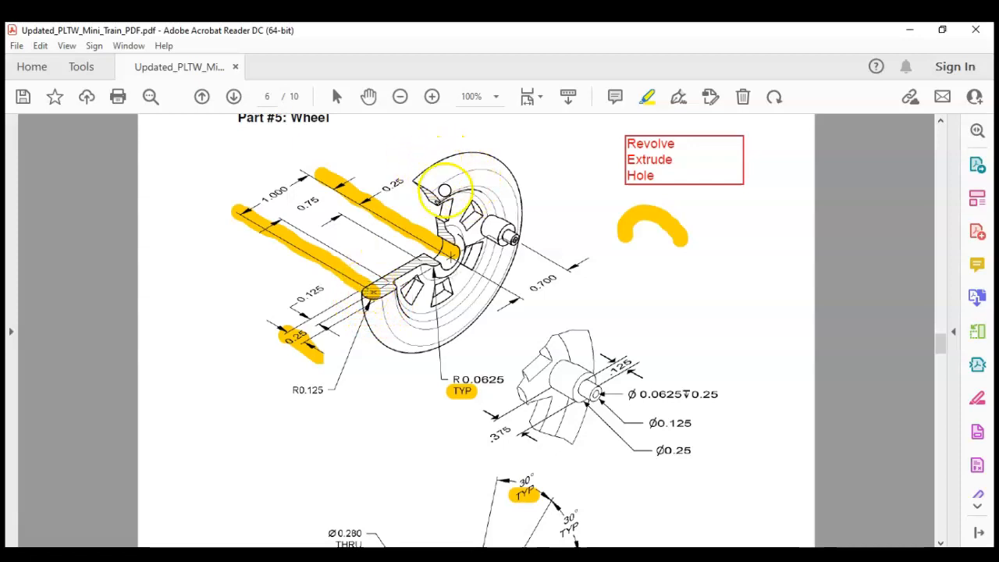
pyautogui.scroll(-1, 297, 218)
pyautogui.scroll(1, 289, 187)
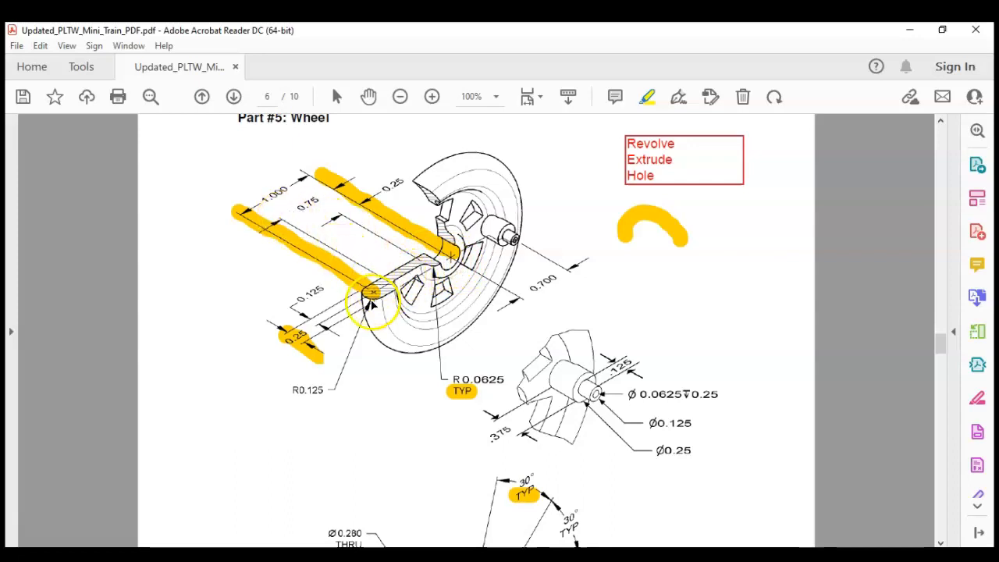
pyautogui.moveTo(306, 216)
pyautogui.mouseDown()
pyautogui.moveTo(277, 209)
pyautogui.moveTo(392, 290)
pyautogui.mouseUp()
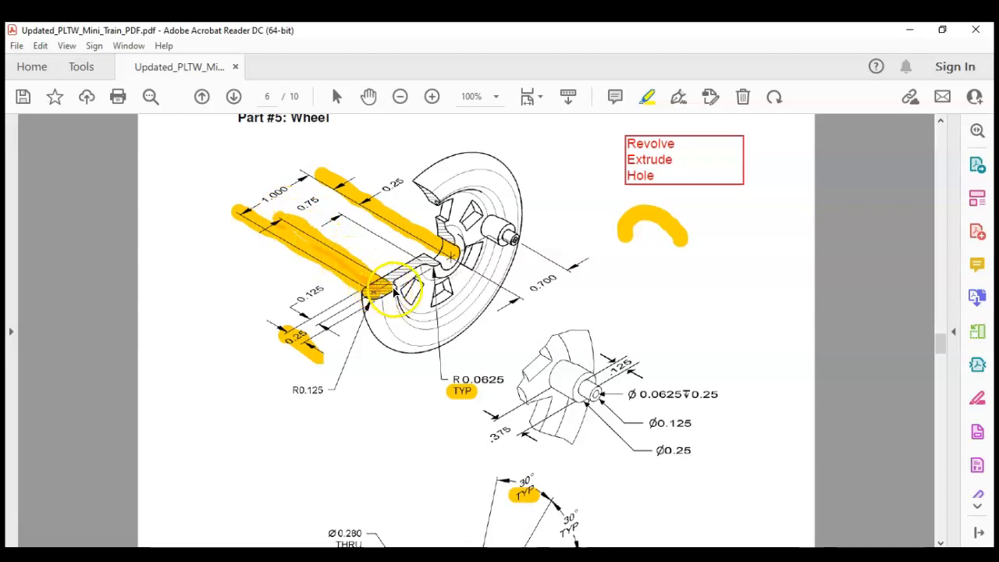
pyautogui.moveTo(310, 203)
pyautogui.mouseDown()
pyautogui.moveTo(285, 210)
pyautogui.moveTo(316, 197)
pyautogui.mouseUp()
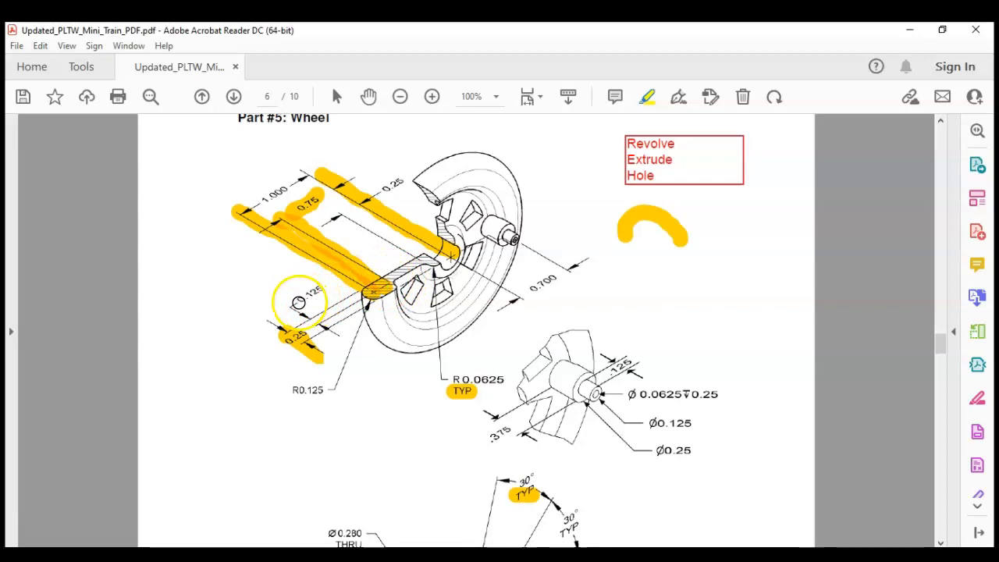
pyautogui.moveTo(300, 293); pyautogui.dragTo(323, 287)
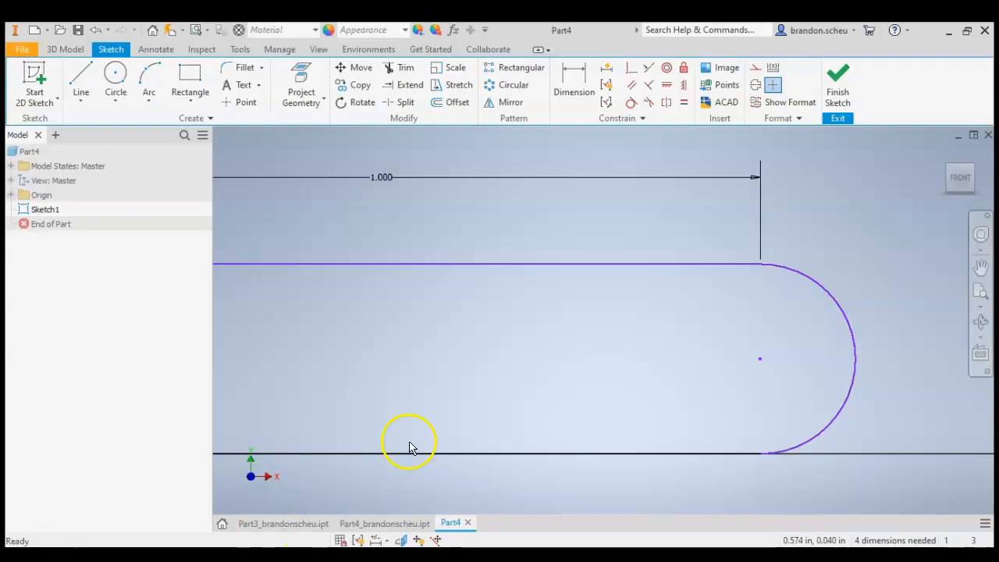
# Return to Inventor and draw a rectangle .75 in wide and 0.125 in high from the origin inside the rounded profile.
pyautogui.scroll(-5, 726, 384)
pyautogui.click(187, 75)
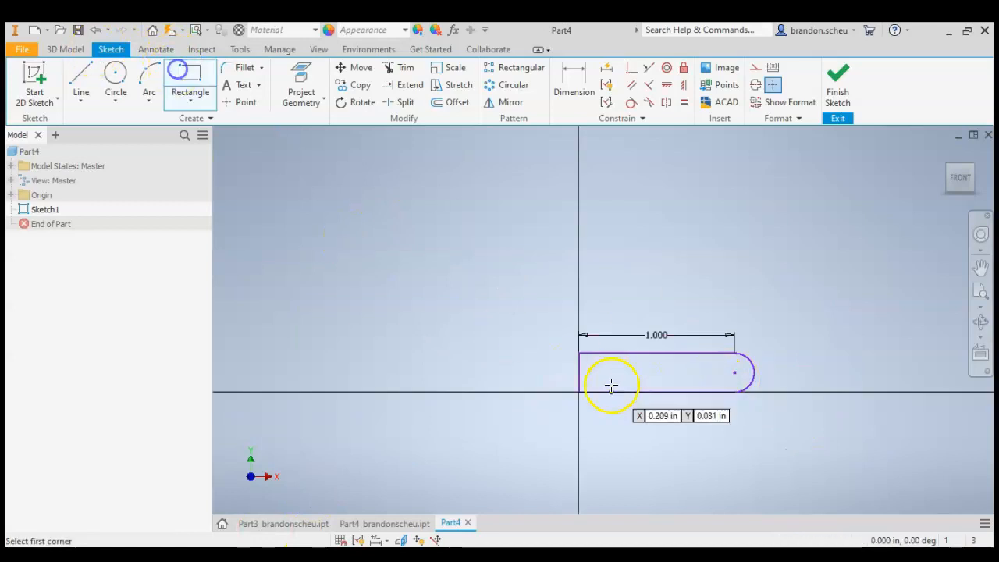
pyautogui.click(579, 390)
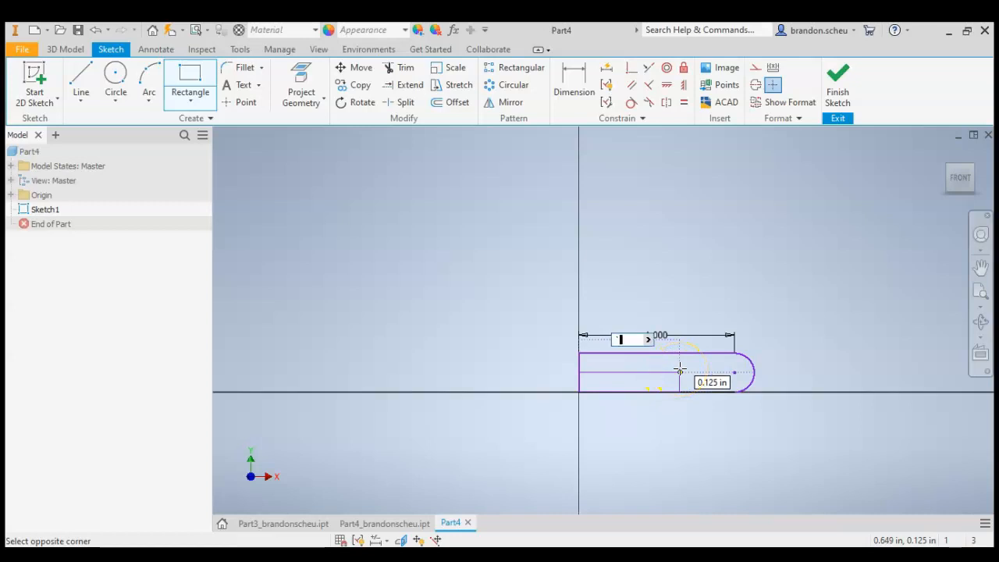
pyautogui.press('BackSpace')
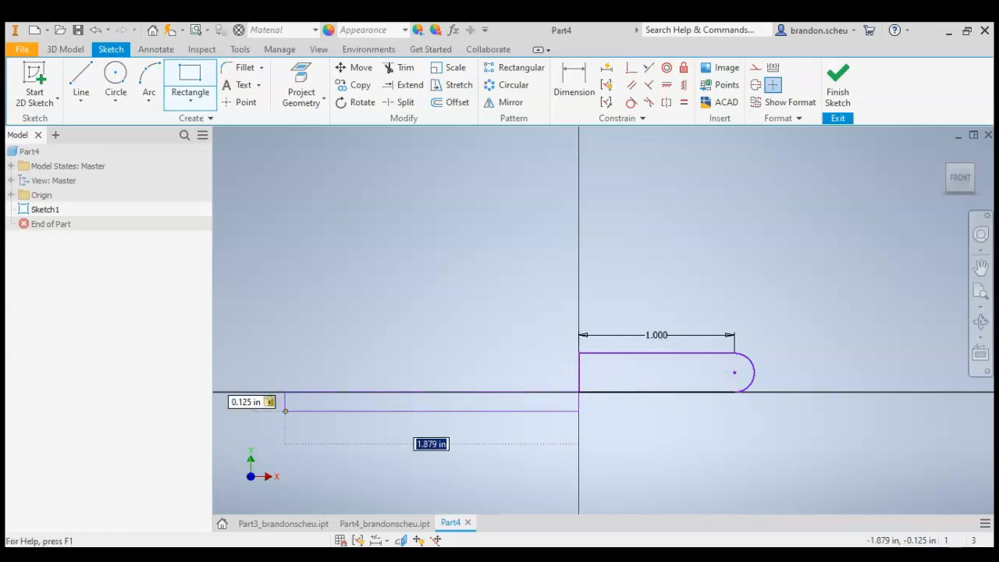
pyautogui.hotkey('alt', 'Tab')
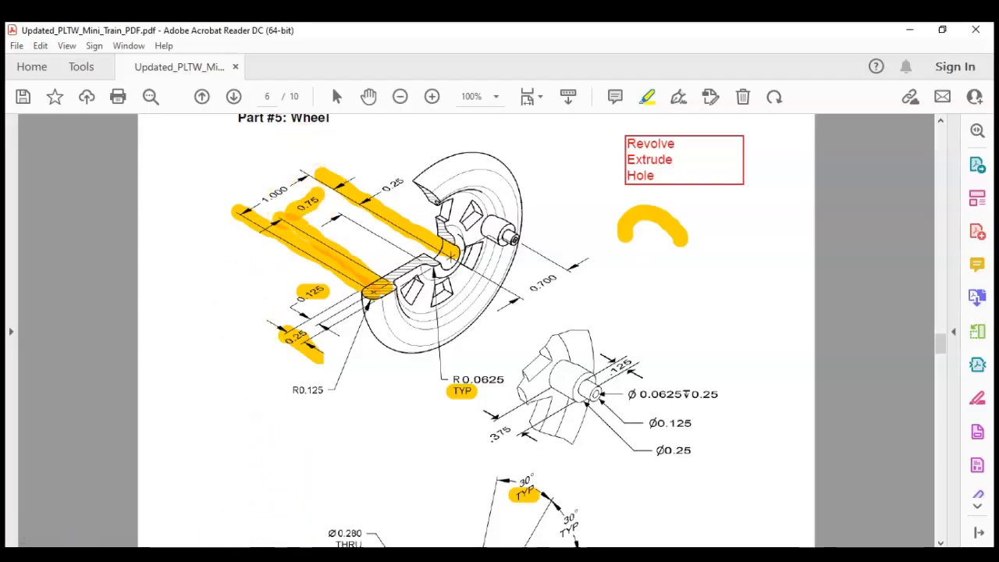
pyautogui.hotkey('alt', 'Tab')
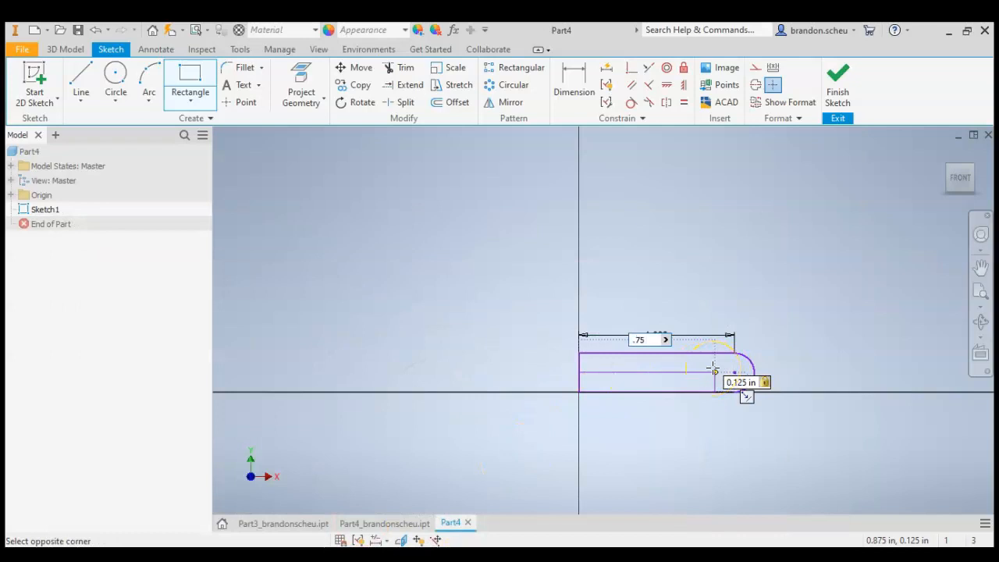
pyautogui.press('Return')
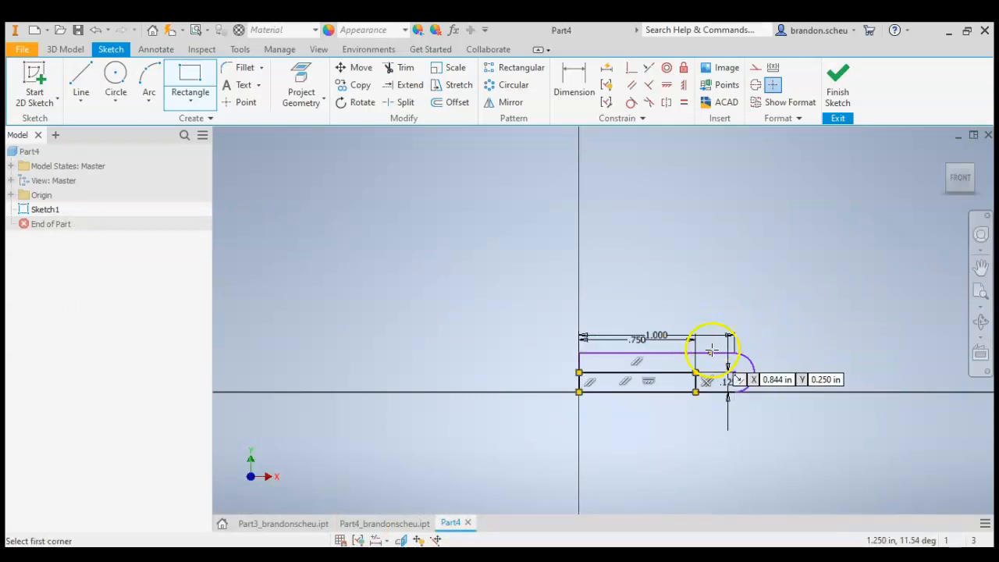
# Draw a vertical line from the .75 in rectangle's upper-right corner to the top edge of the profile.
pyautogui.scroll(-5, 710, 355)
pyautogui.click(81, 76)
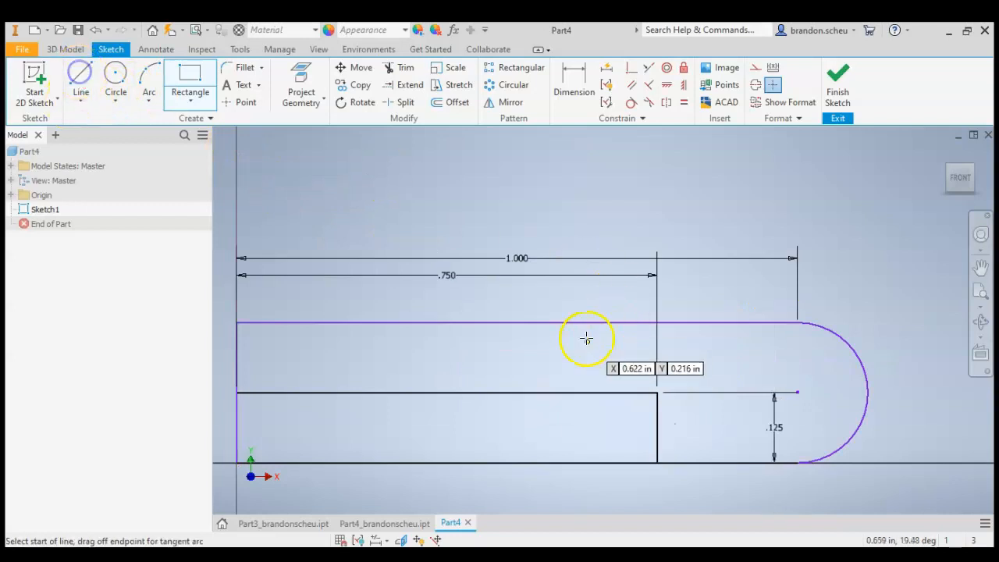
pyautogui.click(656, 393)
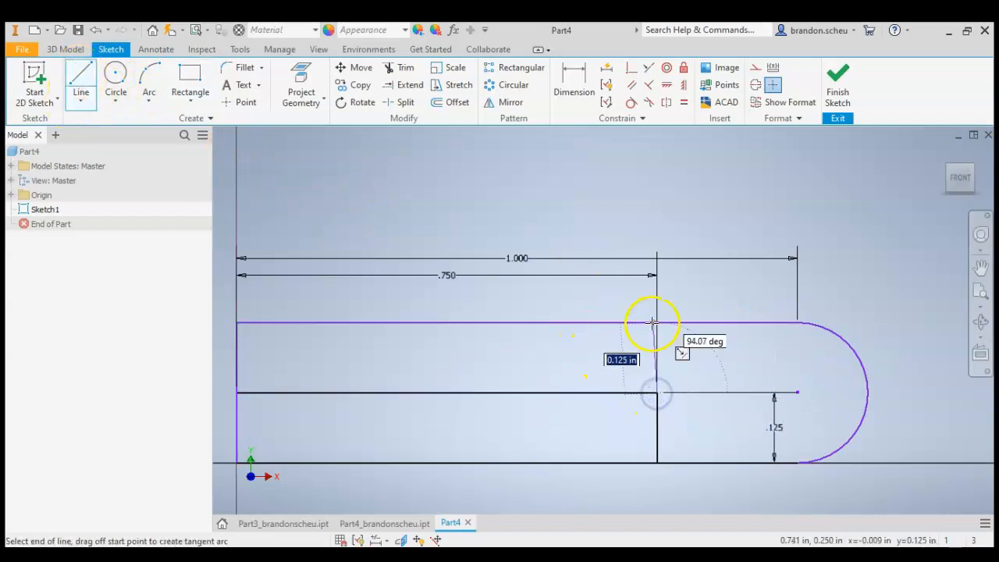
pyautogui.click(656, 322)
pyautogui.scroll(2, 875, 460)
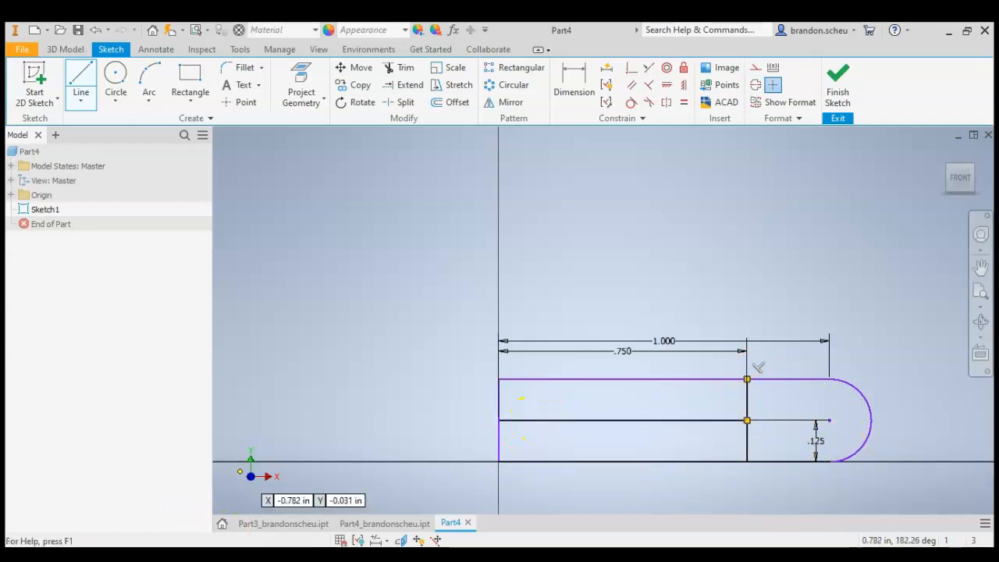
# Highlight the 0.25 hub dimension and its extension line on the wheel drawing in Acrobat Reader, and return to Inventor.
pyautogui.hotkey('alt', 'Tab')
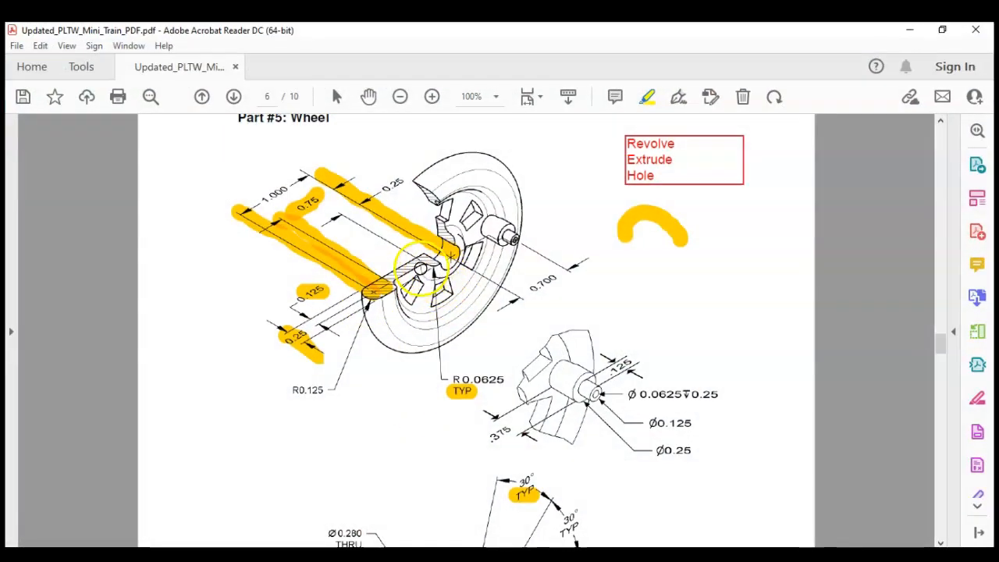
pyautogui.moveTo(399, 179)
pyautogui.mouseDown()
pyautogui.moveTo(378, 193)
pyautogui.moveTo(387, 240)
pyautogui.moveTo(423, 256)
pyautogui.mouseUp()
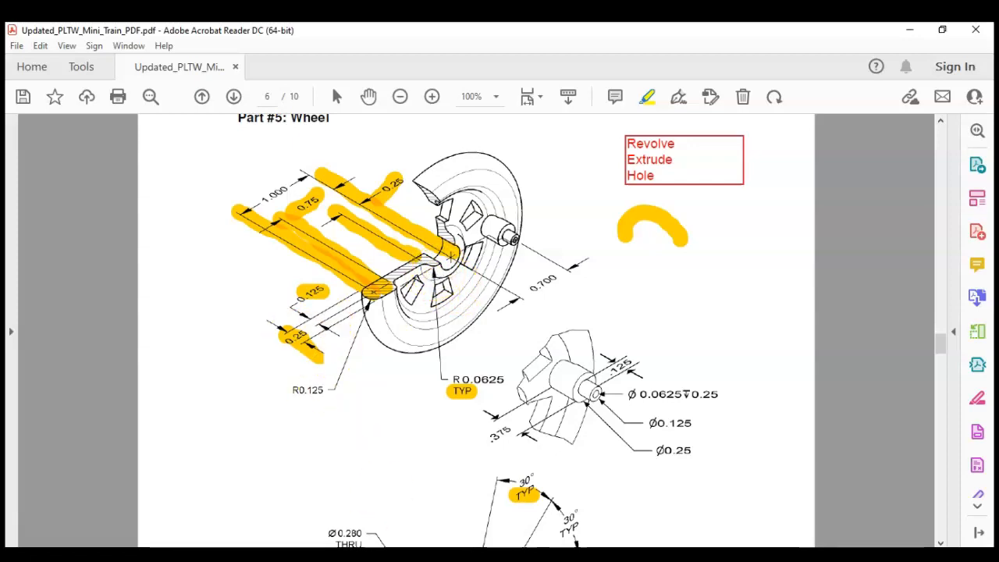
pyautogui.hotkey('alt', 'Tab')
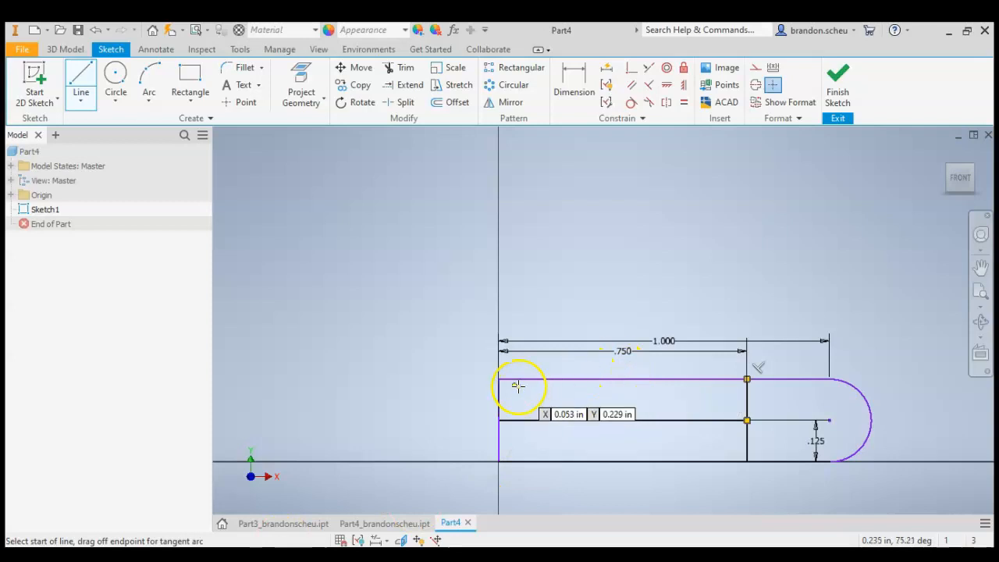
# Draw a .25 in wide rectangle from the profile's upper-left corner down to its bottom edge.
pyautogui.click(189, 76)
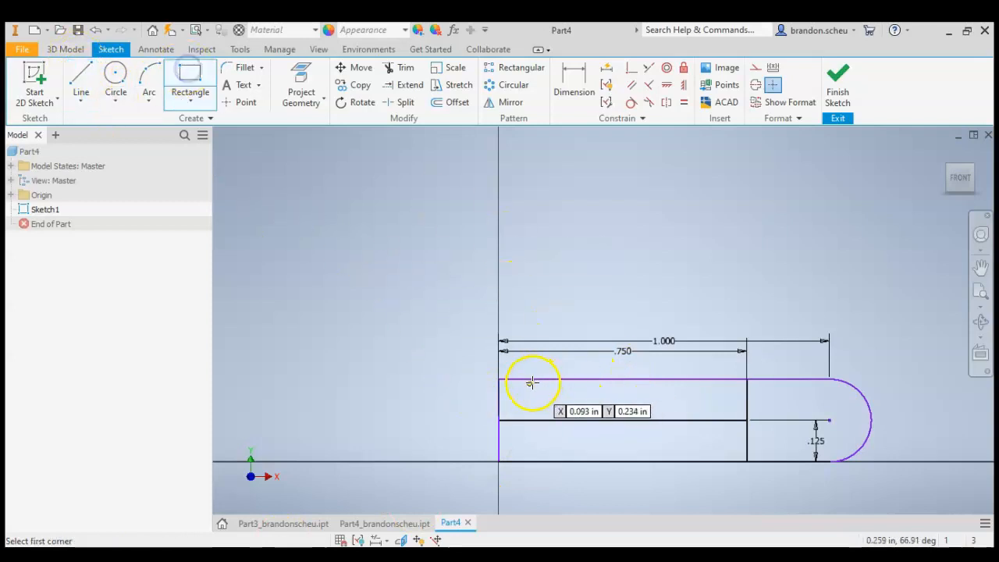
pyautogui.click(499, 379)
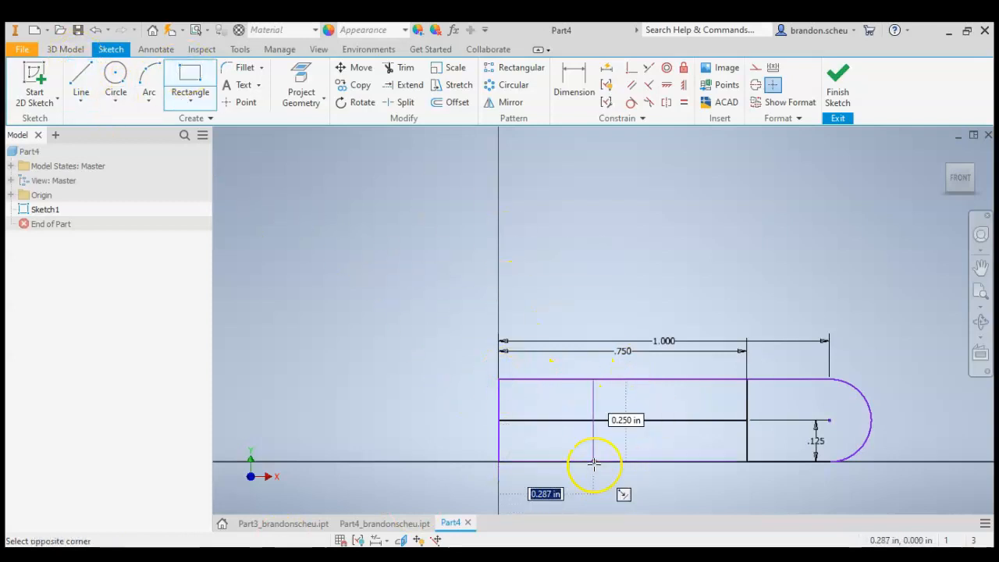
pyautogui.write('.25')
pyautogui.press('Tab')
pyautogui.write('.2')
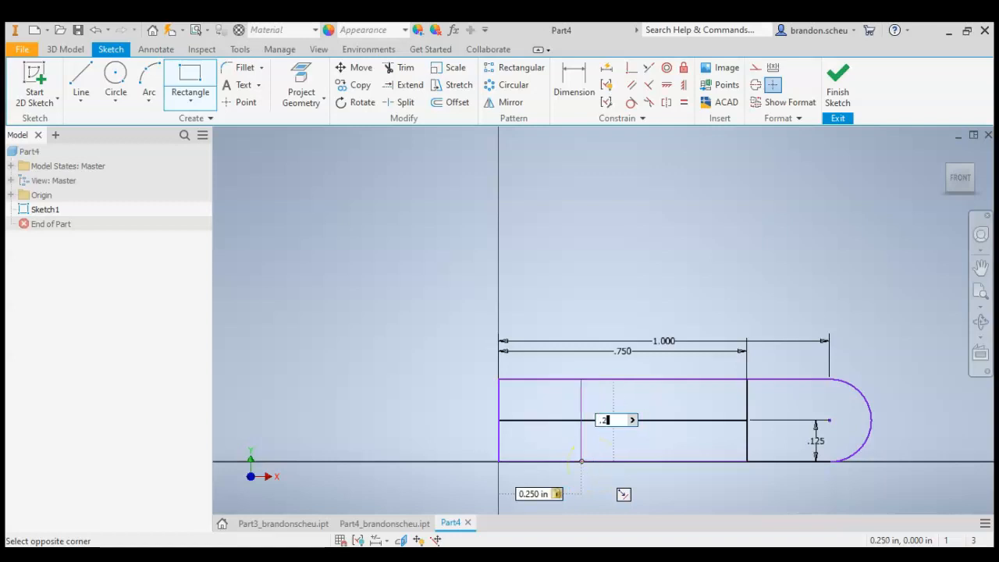
pyautogui.press('Return')
pyautogui.press('Escape')
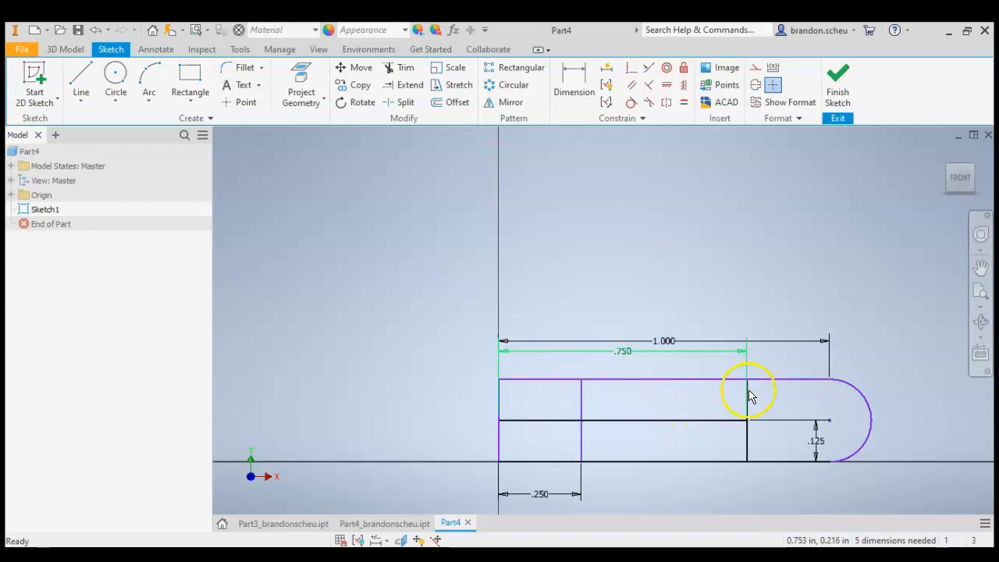
# Delete the .750 width dimension from the profile sketch.
pyautogui.click(626, 355)
pyautogui.press('Delete')
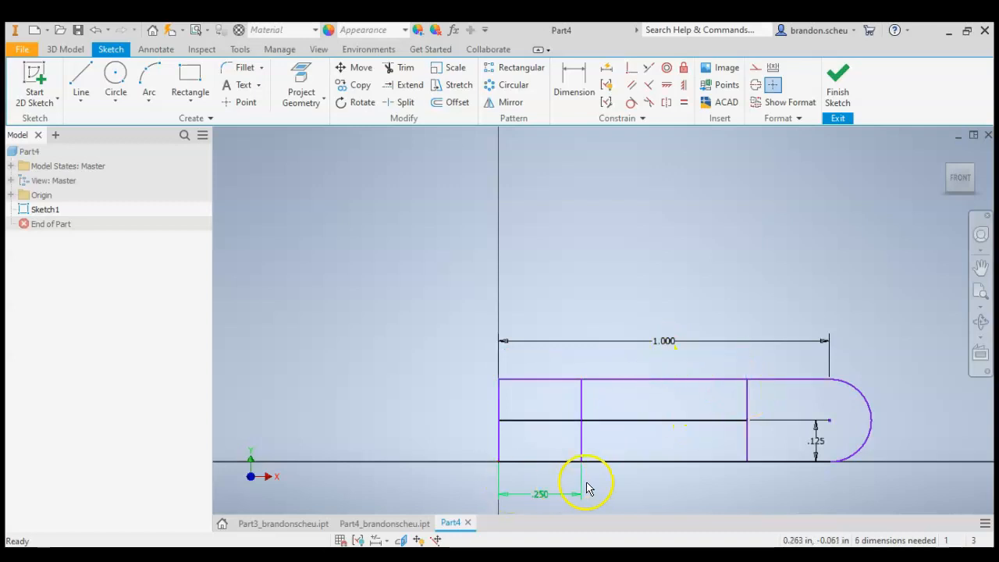
# Delete the remaining .250, 1.000 and .125 dimensions from the profile sketch.
pyautogui.click(541, 494)
pyautogui.press('Delete')
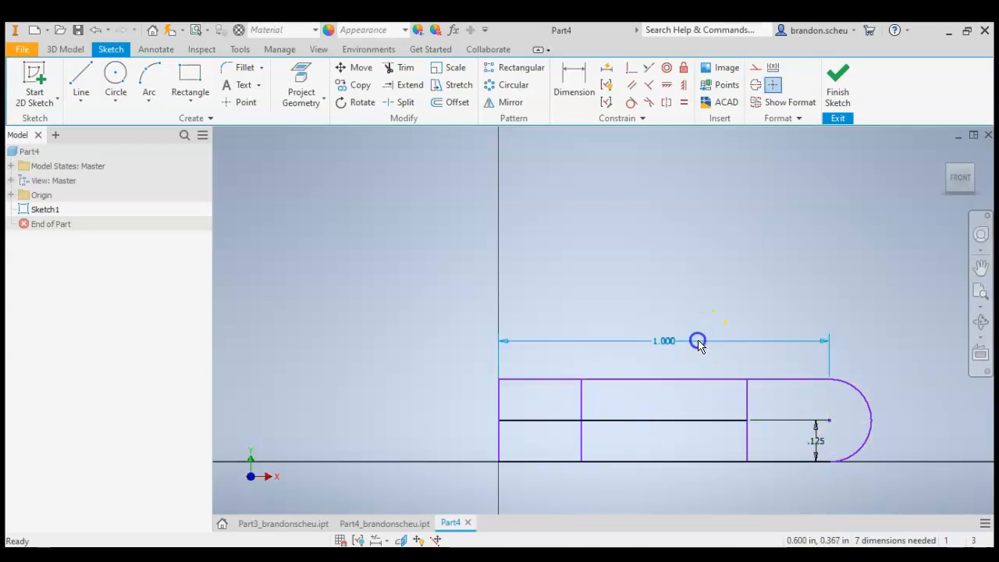
pyautogui.press('Delete')
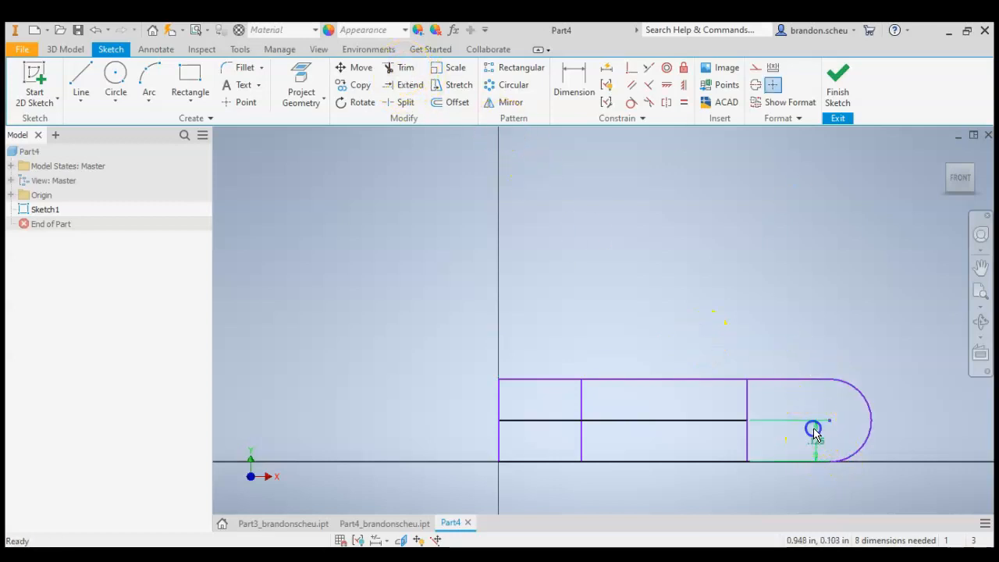
pyautogui.press('Delete')
pyautogui.click(862, 427)
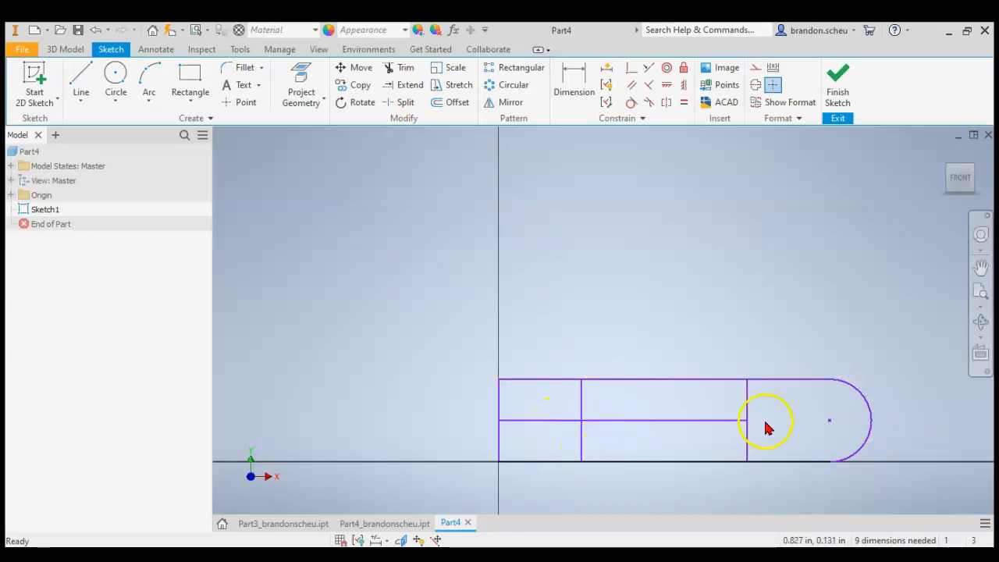
# Trim the top edge between hub and rim, the line crossing the hub, and both vertical segments below the web line.
pyautogui.click(392, 68)
pyautogui.click(616, 383)
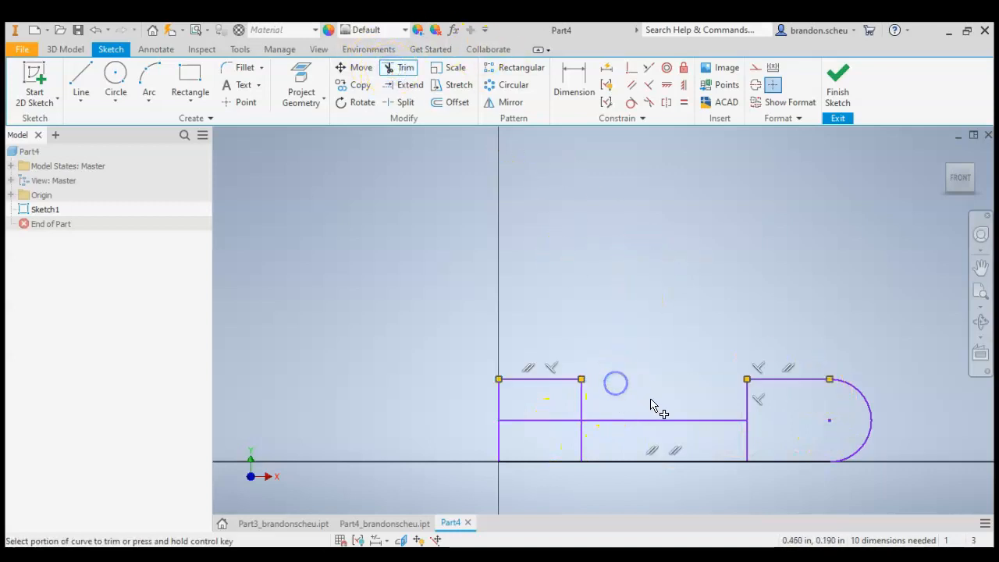
pyautogui.moveTo(538, 422); pyautogui.dragTo(538, 413)
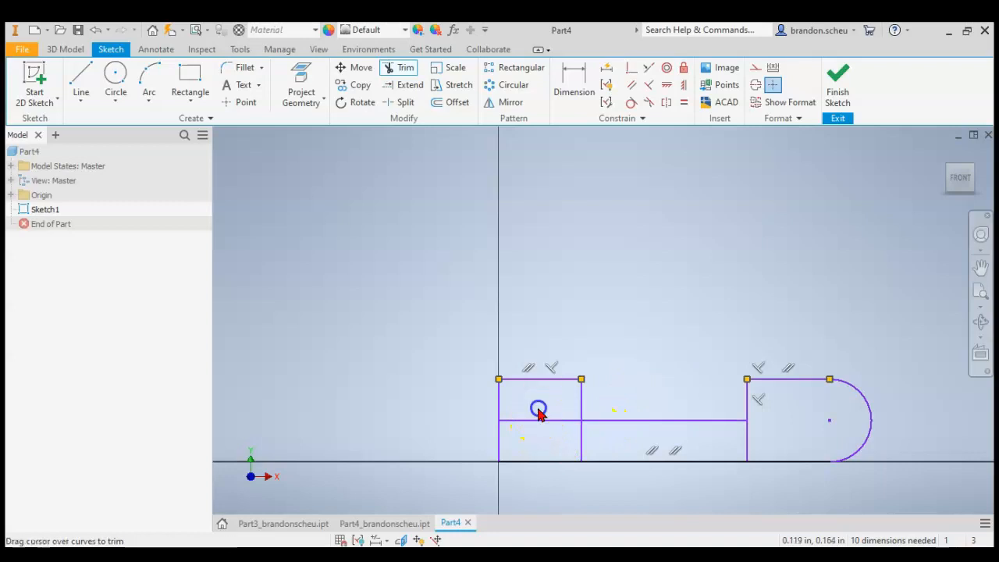
pyautogui.moveTo(602, 439); pyautogui.dragTo(602, 439)
pyautogui.moveTo(765, 436); pyautogui.dragTo(737, 436)
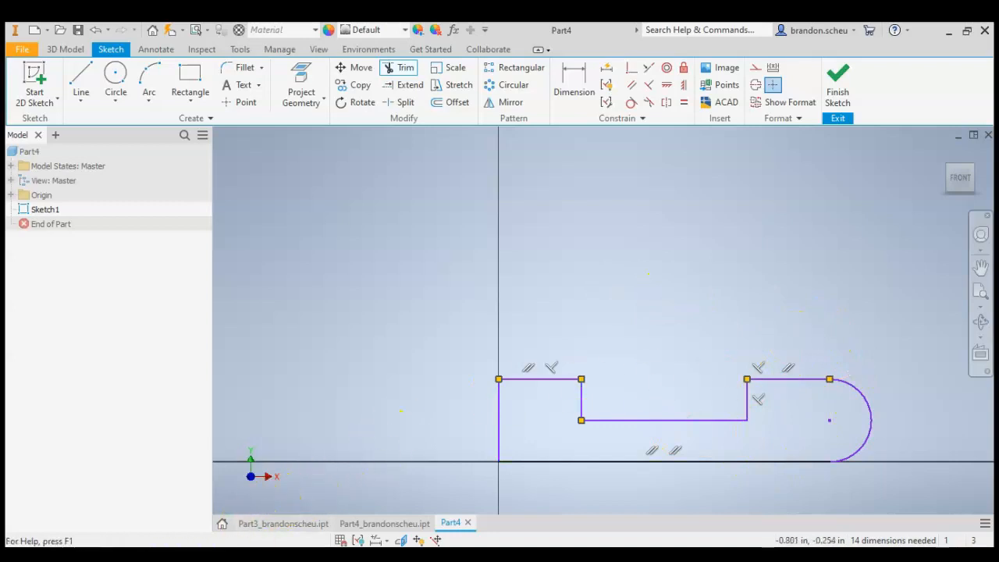
# Check the wheel drawing in Acrobat Reader, return to Inventor, and fillet the hub's upper and lower corners with a .0625 in radius.
pyautogui.click(403, 555)
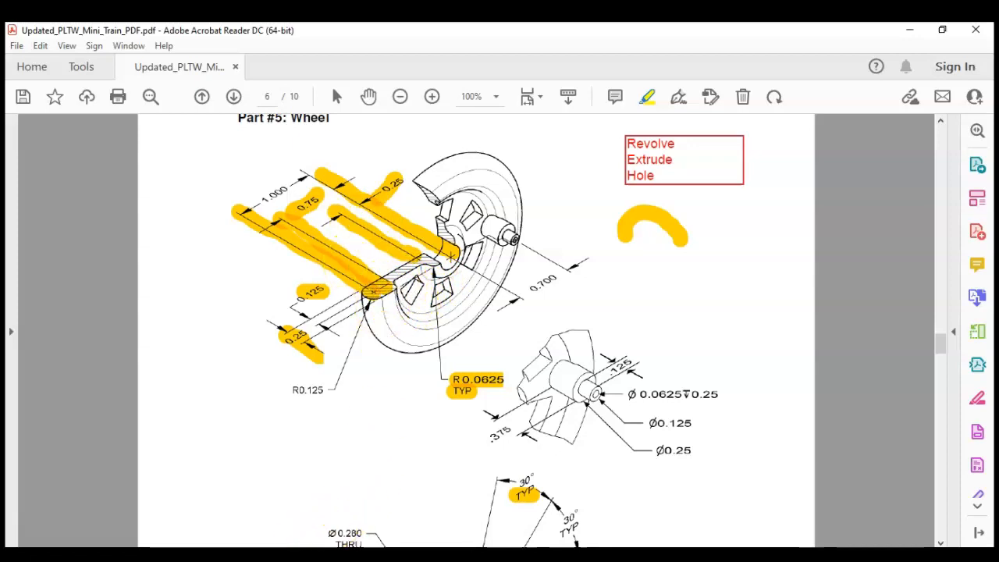
pyautogui.hotkey('alt', 'Tab')
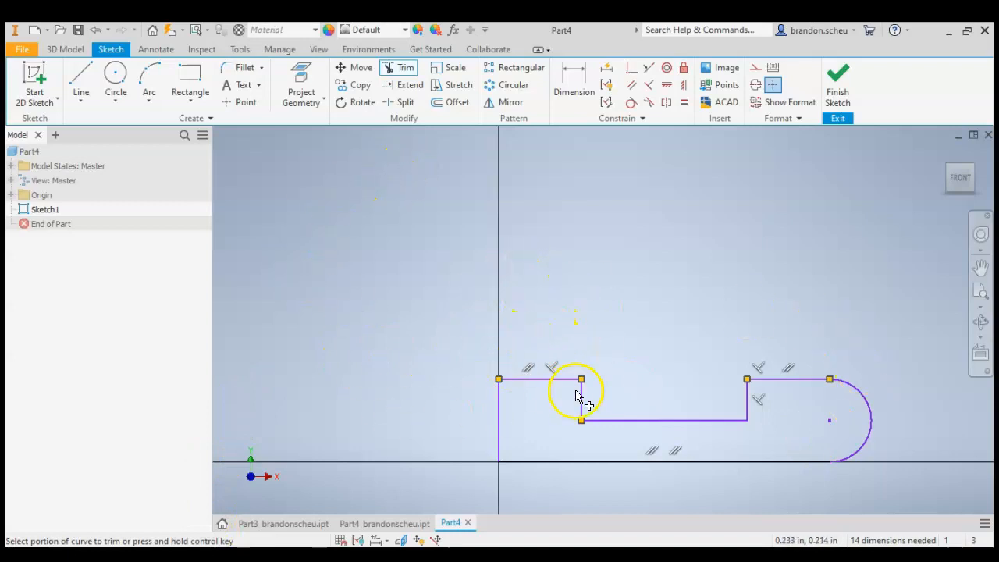
pyautogui.click(228, 71)
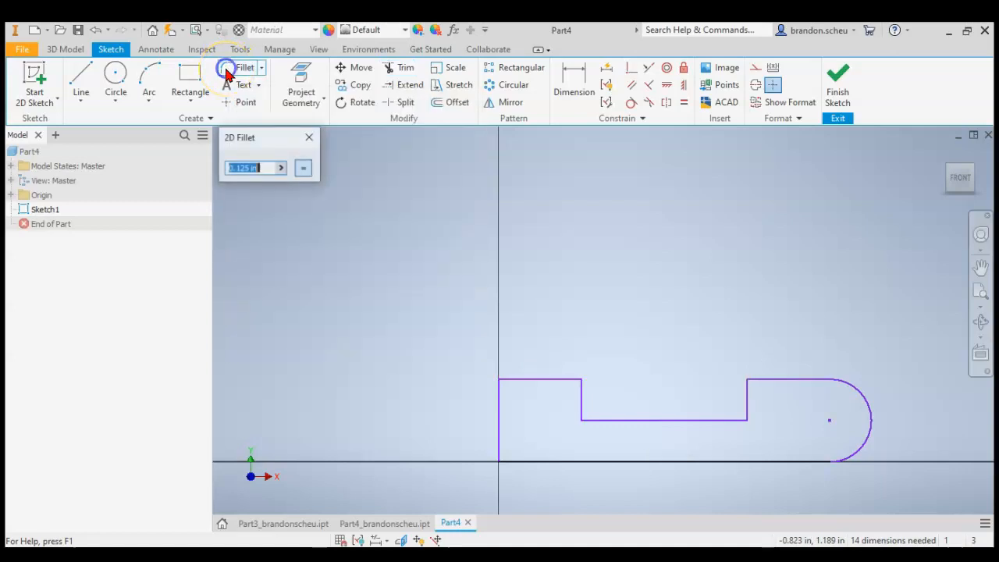
pyautogui.write('.0625')
pyautogui.click(566, 384)
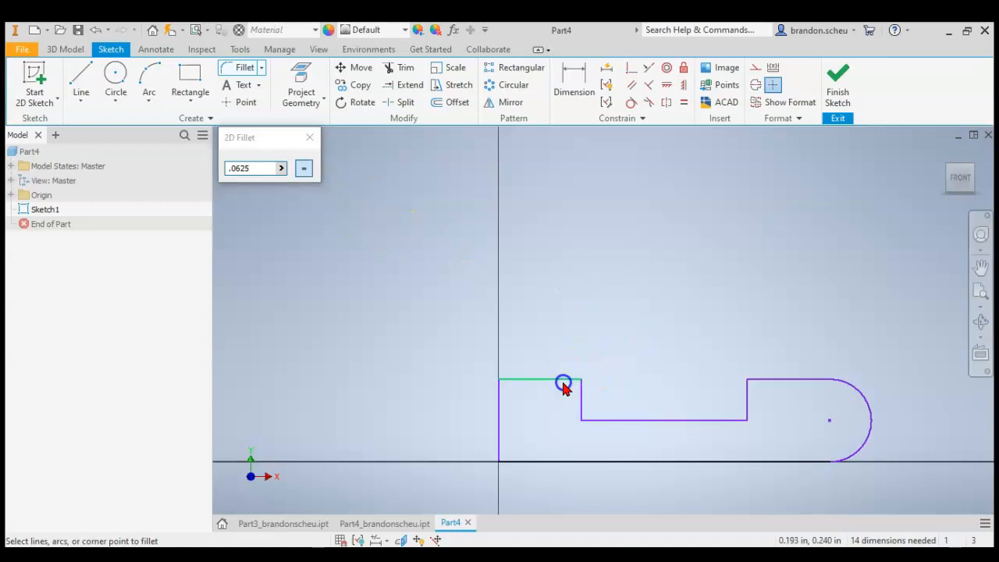
pyautogui.click(584, 399)
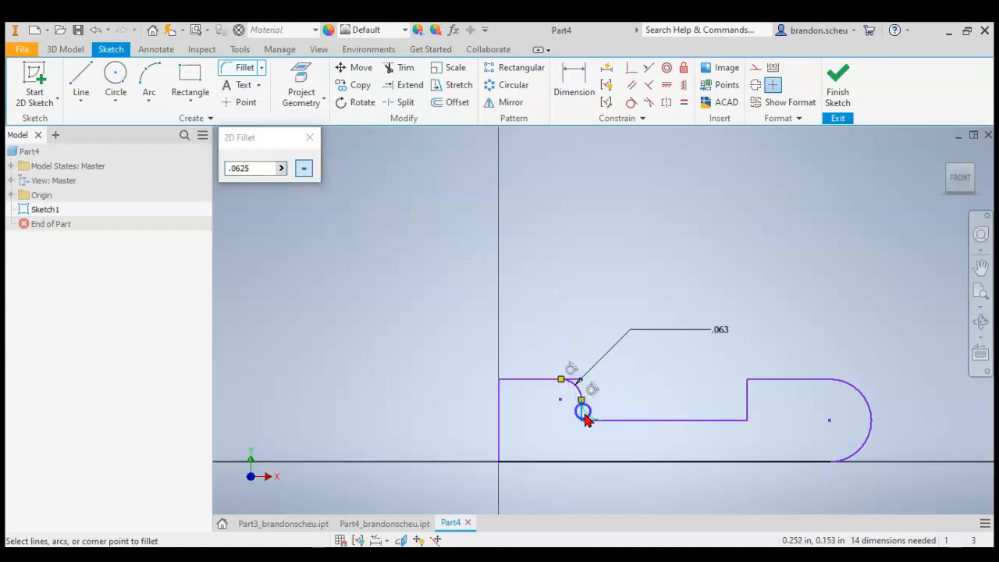
pyautogui.click(597, 425)
# Fillet the lower and upper corners on the rim side of the recess with the same .0625 in radius.
pyautogui.scroll(5, 635, 379)
pyautogui.scroll(-4, 528, 320)
pyautogui.scroll(4, 635, 357)
pyautogui.click(654, 390)
pyautogui.click(687, 359)
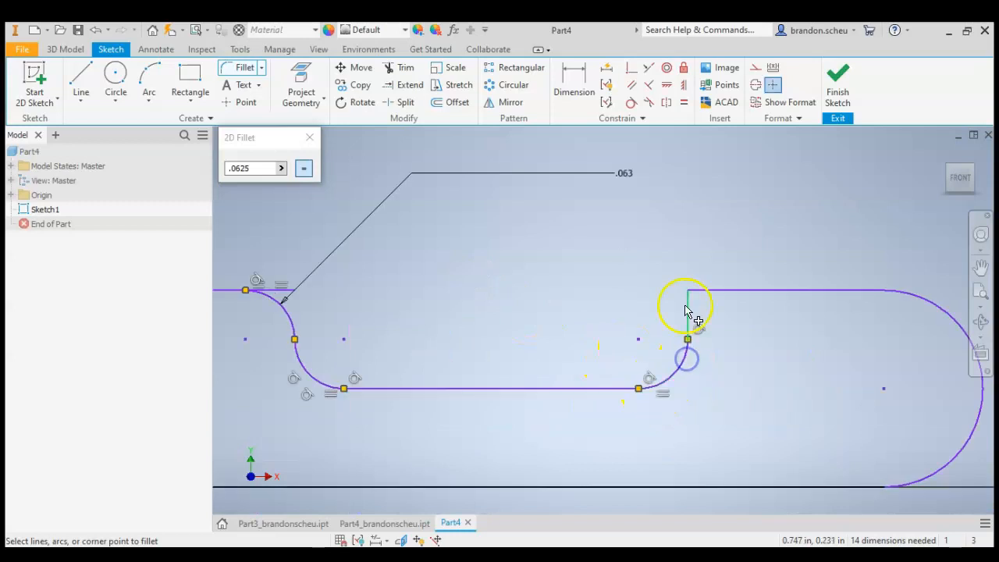
pyautogui.click(714, 296)
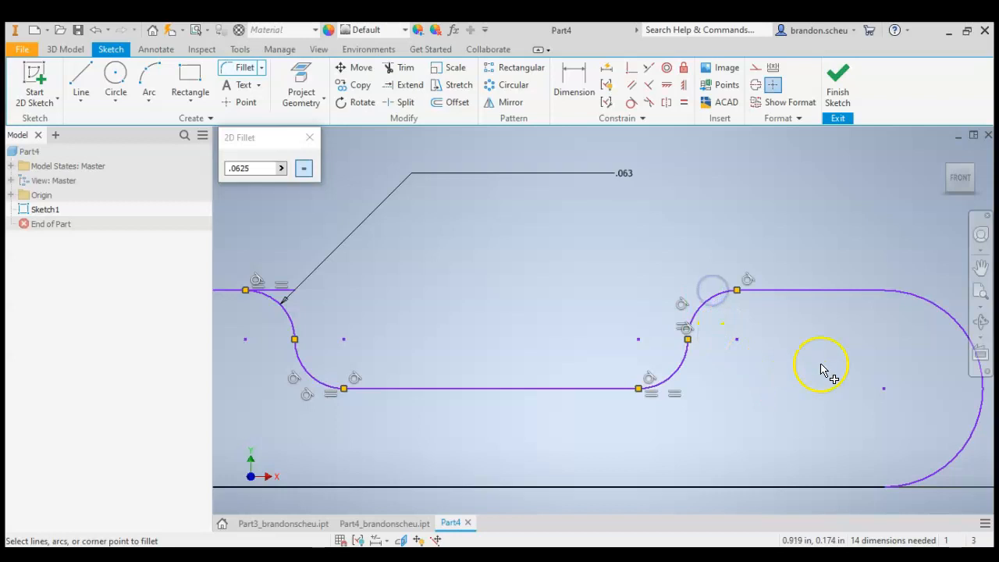
# Trim the leftover stub of the hub's top line beyond the upper fillet.
pyautogui.scroll(-3, 727, 374)
pyautogui.scroll(5, 617, 354)
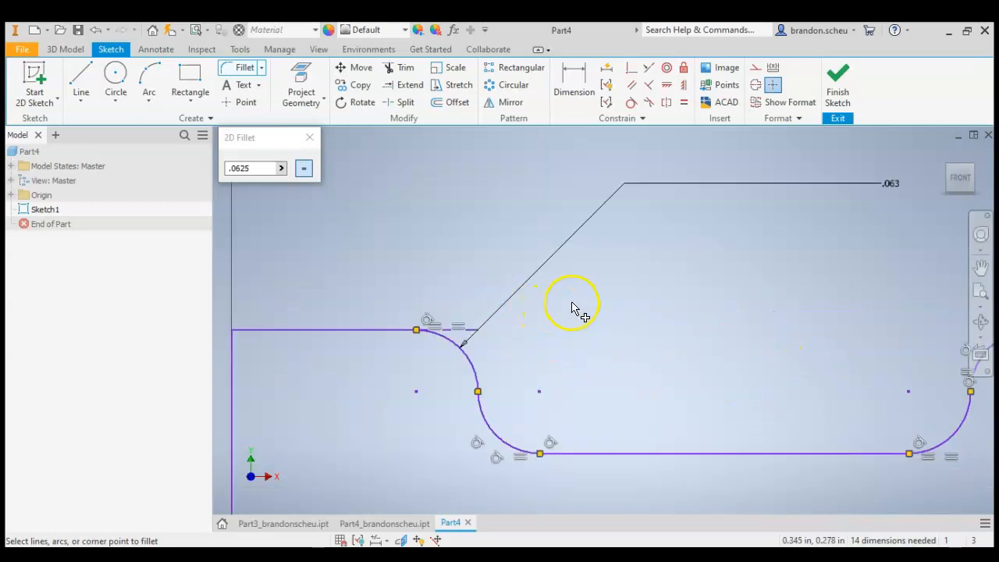
pyautogui.press('Escape')
pyautogui.click(457, 334)
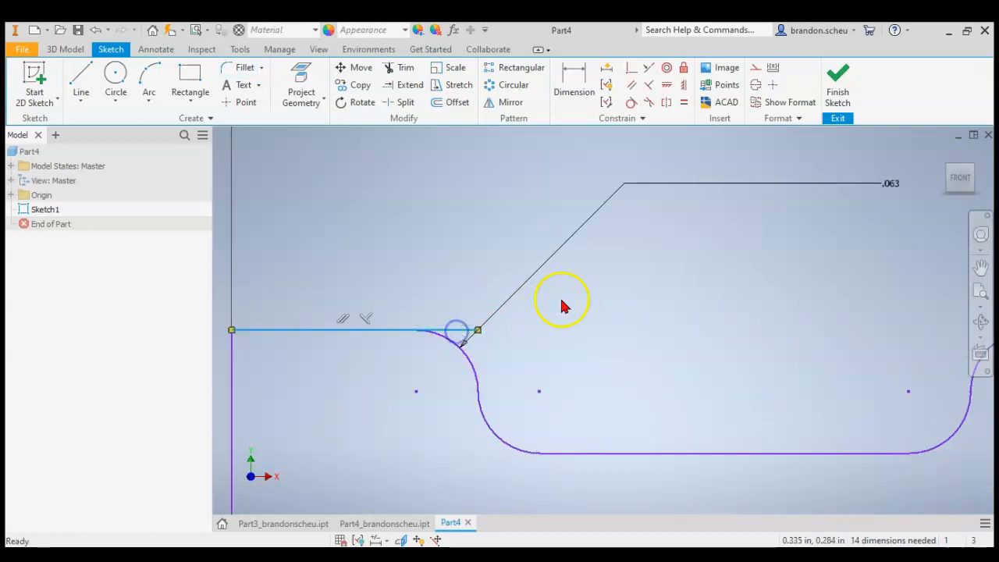
pyautogui.click(398, 69)
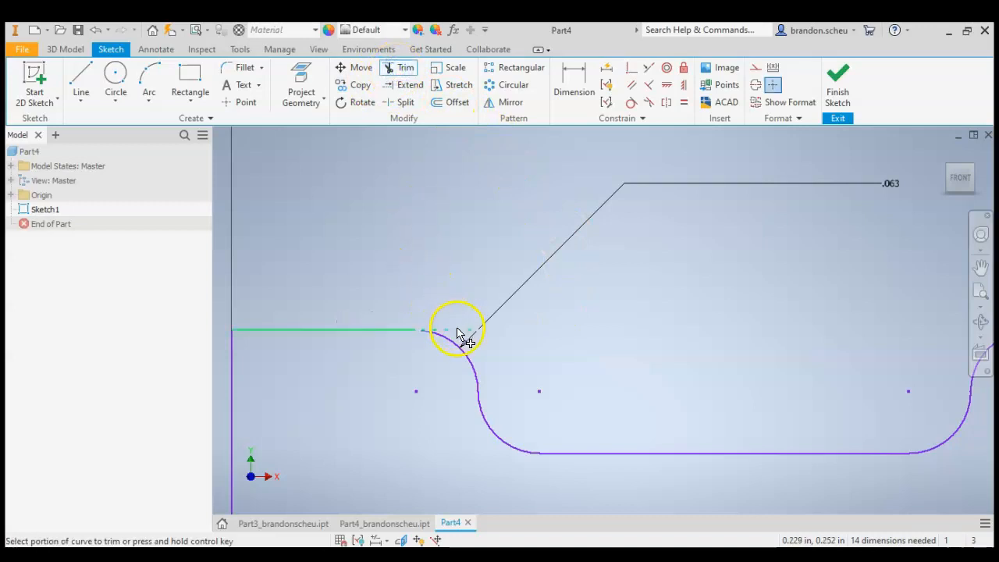
pyautogui.scroll(-2, 461, 330)
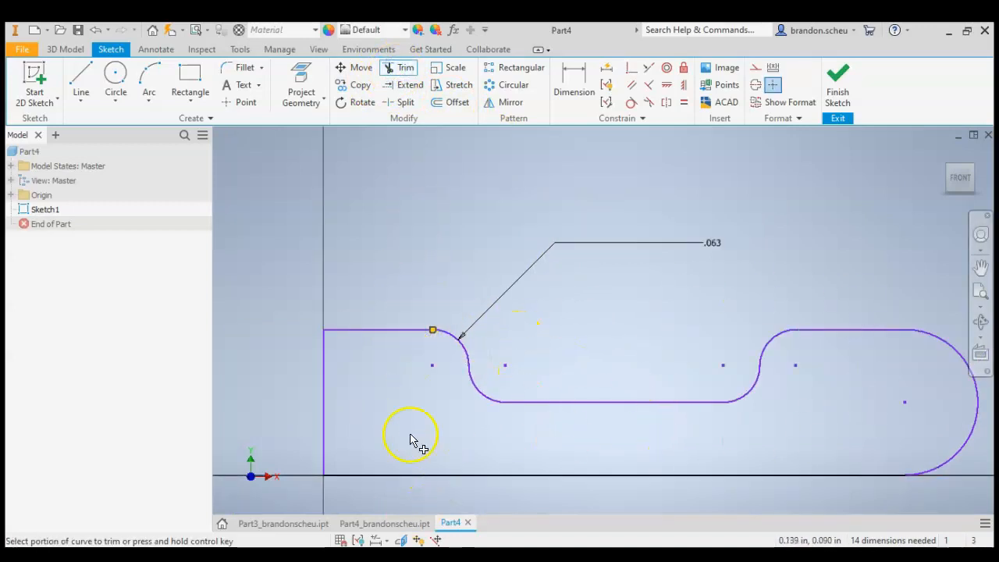
# Finish the sketch and revolve the profile 360 degrees about its straight vertical edge at the hub.
pyautogui.click(852, 94)
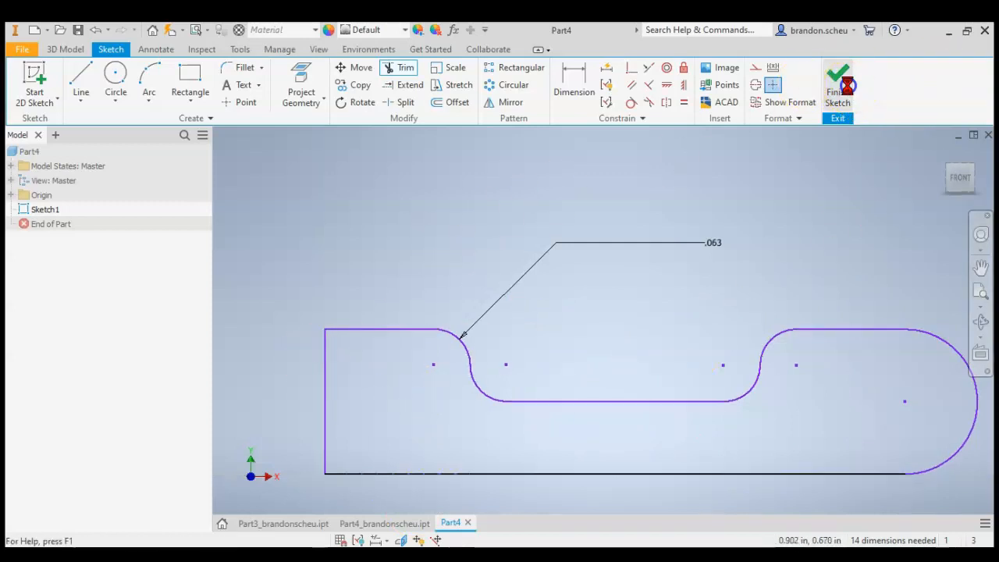
pyautogui.click(108, 77)
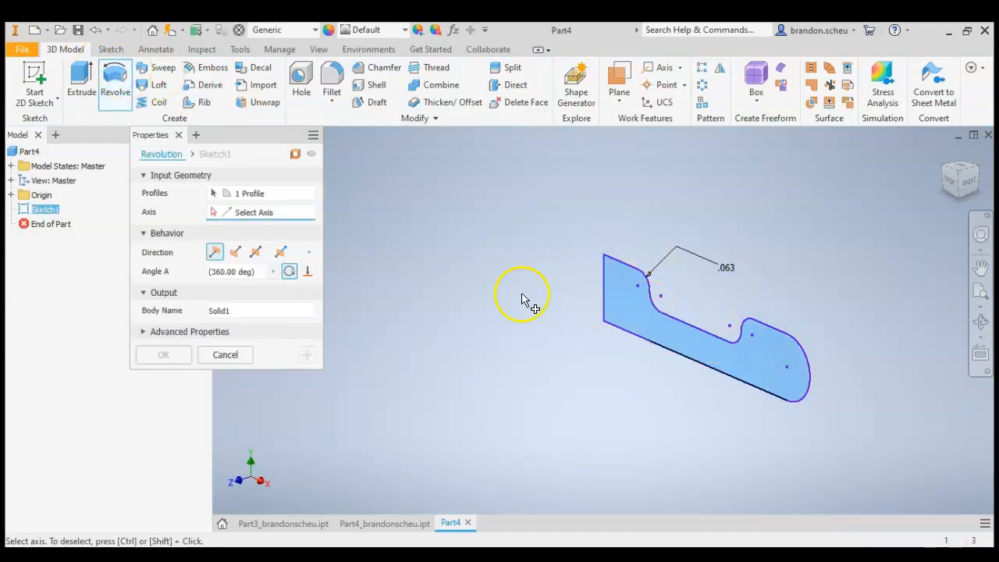
pyautogui.click(604, 278)
pyautogui.click(964, 184)
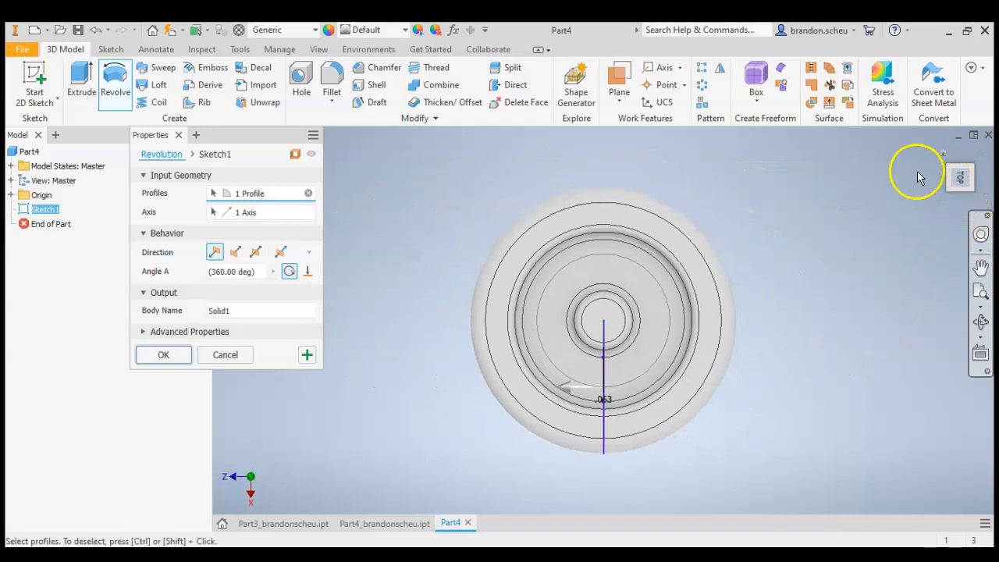
pyautogui.scroll(3, 566, 331)
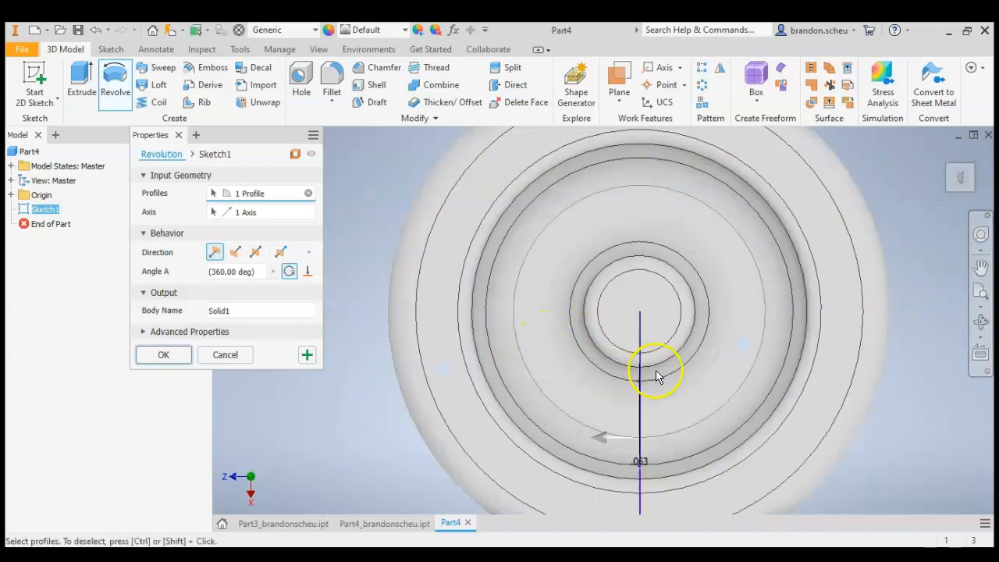
pyautogui.click(948, 171)
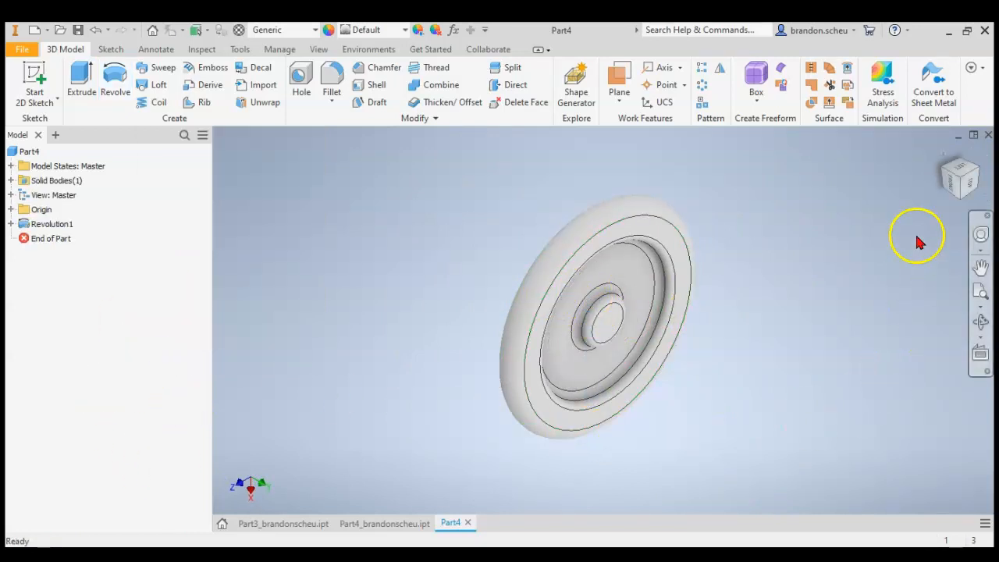
# Face the recessed hub side of the wheel straight on and set the current view as Front.
pyautogui.click(972, 184)
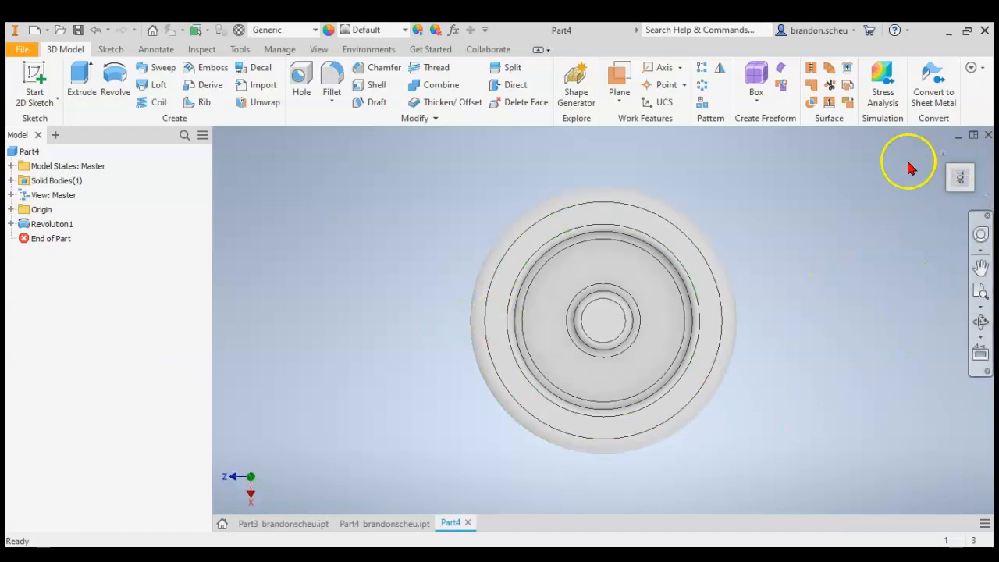
pyautogui.rightClick(964, 178)
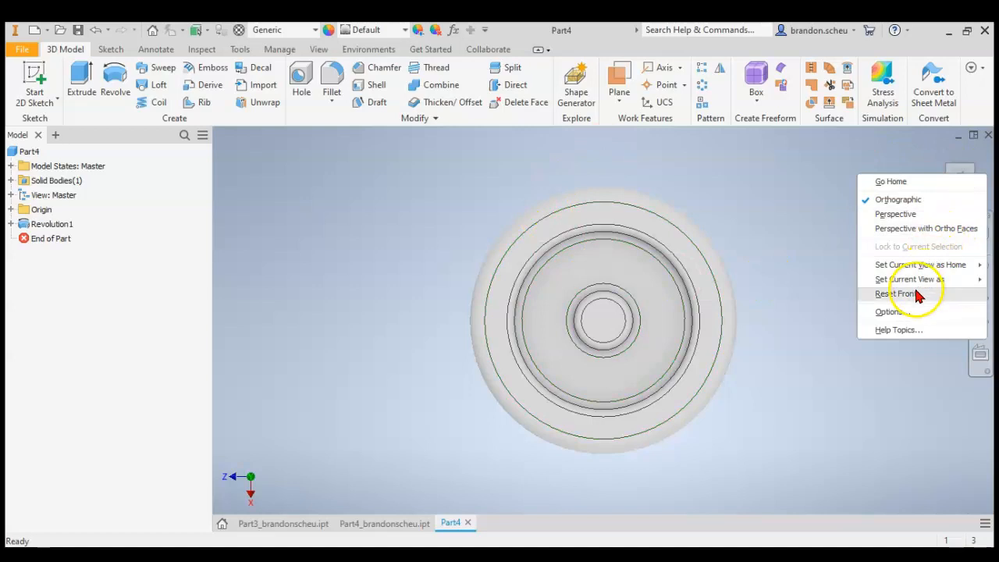
pyautogui.moveTo(912, 280)
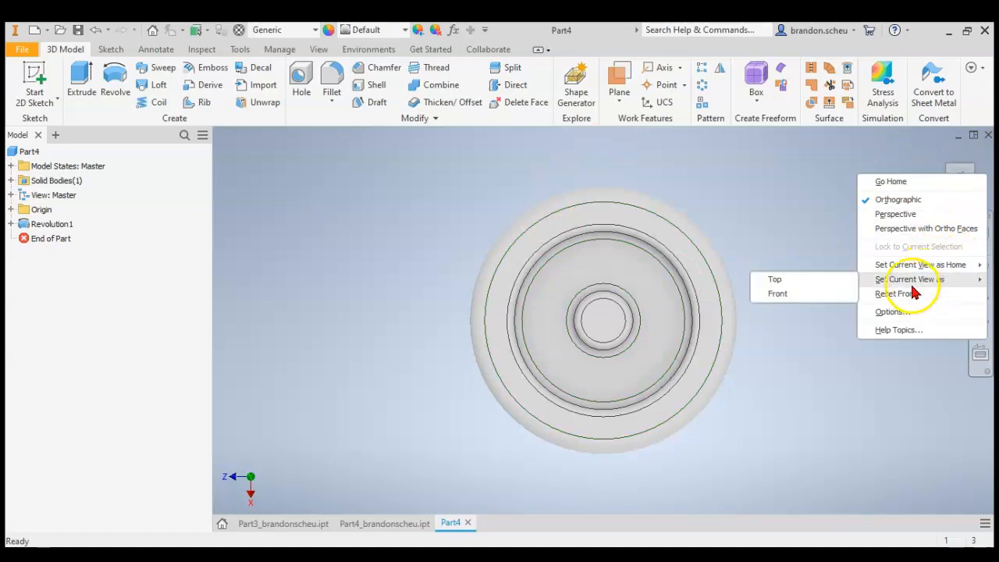
pyautogui.click(778, 294)
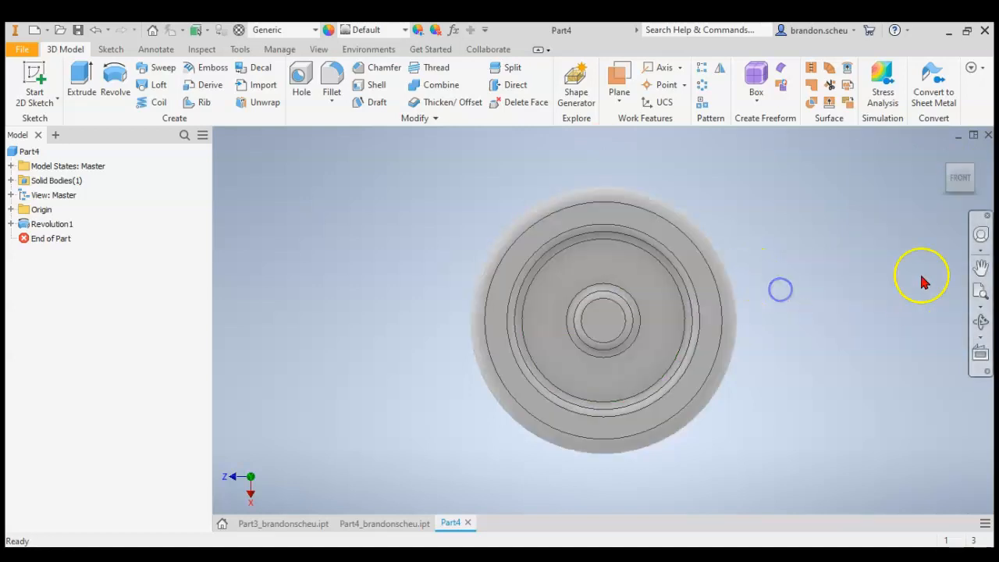
pyautogui.click(948, 172)
pyautogui.click(973, 196)
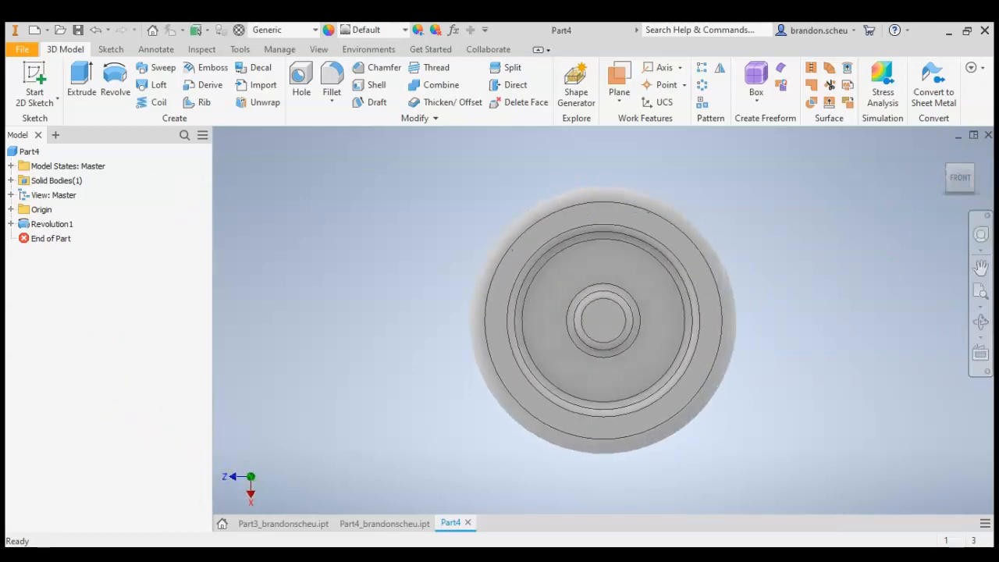
# Switch to the PDF in Acrobat Reader, examine the wheel's axle stub and window cutout dimensions, and return to Inventor.
pyautogui.hotkey('alt', 'Tab')
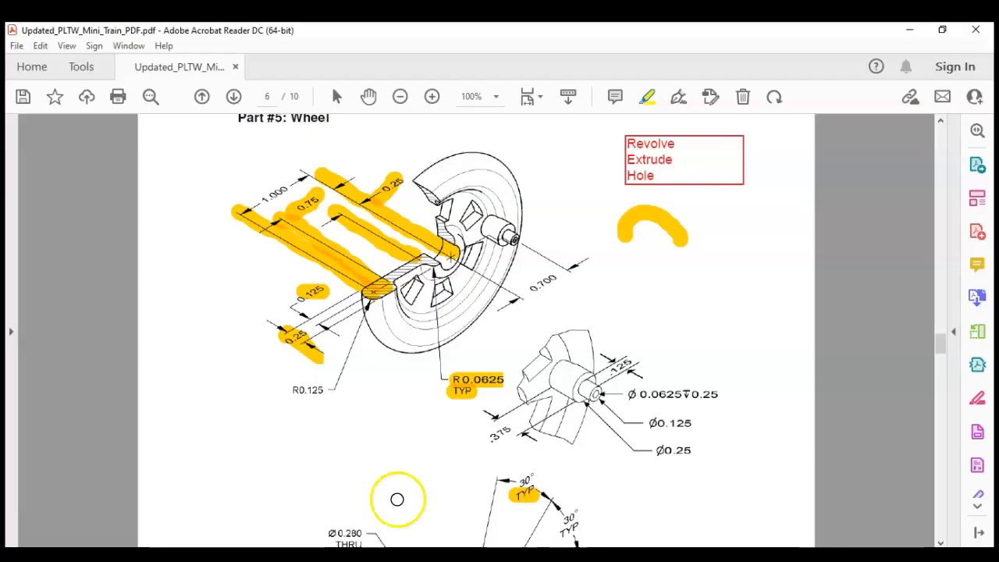
pyautogui.scroll(-2, 588, 388)
pyautogui.scroll(-1, 587, 388)
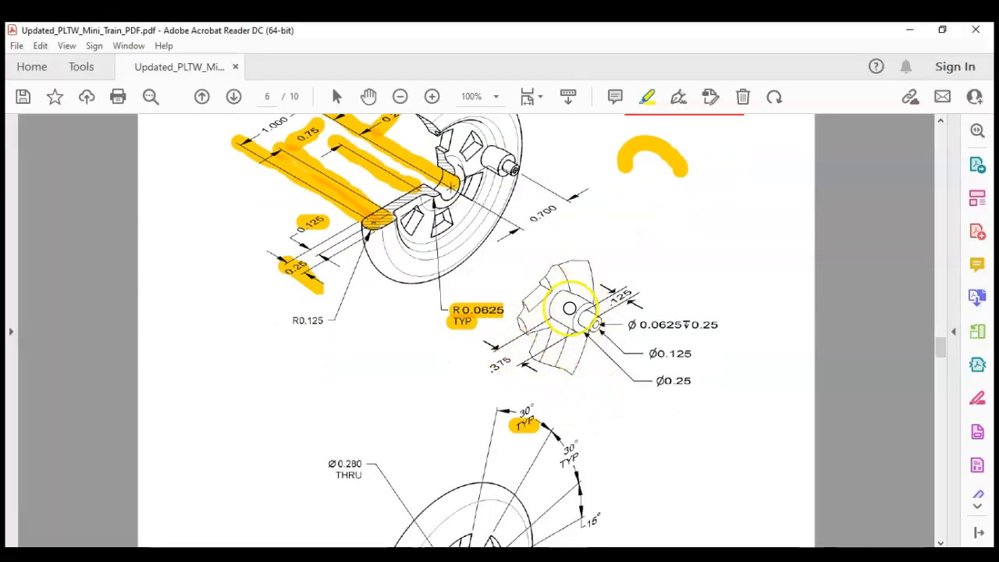
pyautogui.scroll(-4, 549, 279)
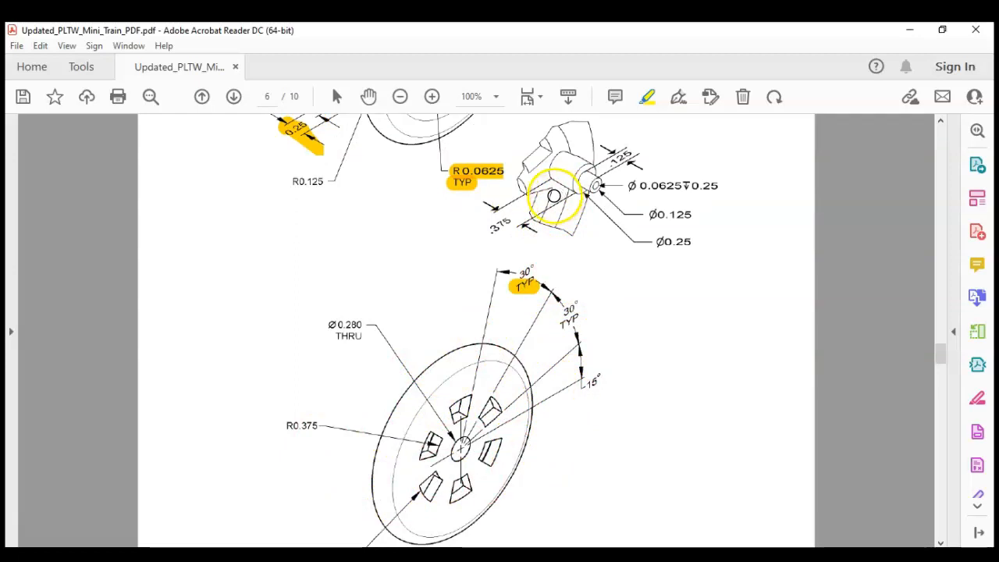
pyautogui.scroll(3, 553, 196)
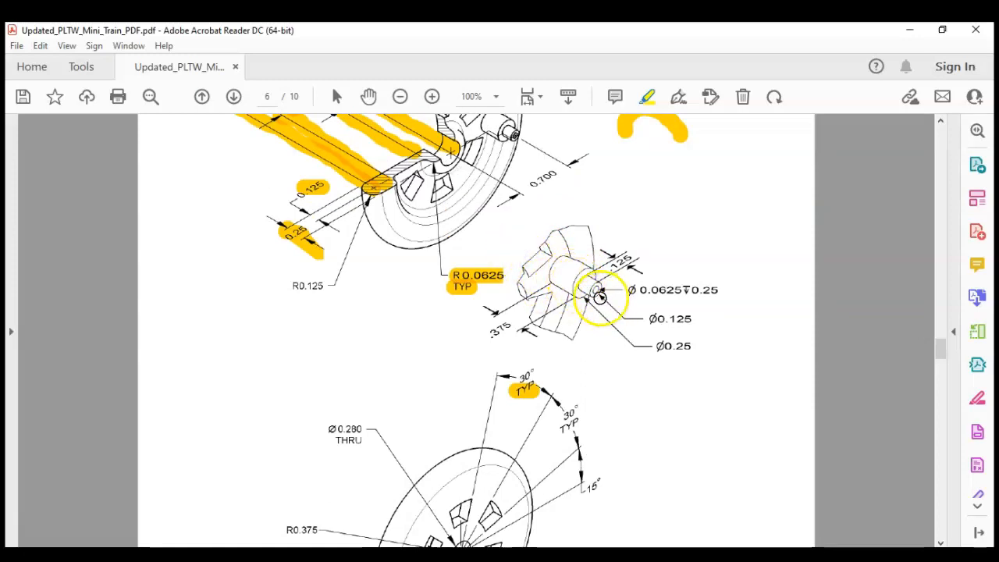
pyautogui.scroll(-3, 578, 301)
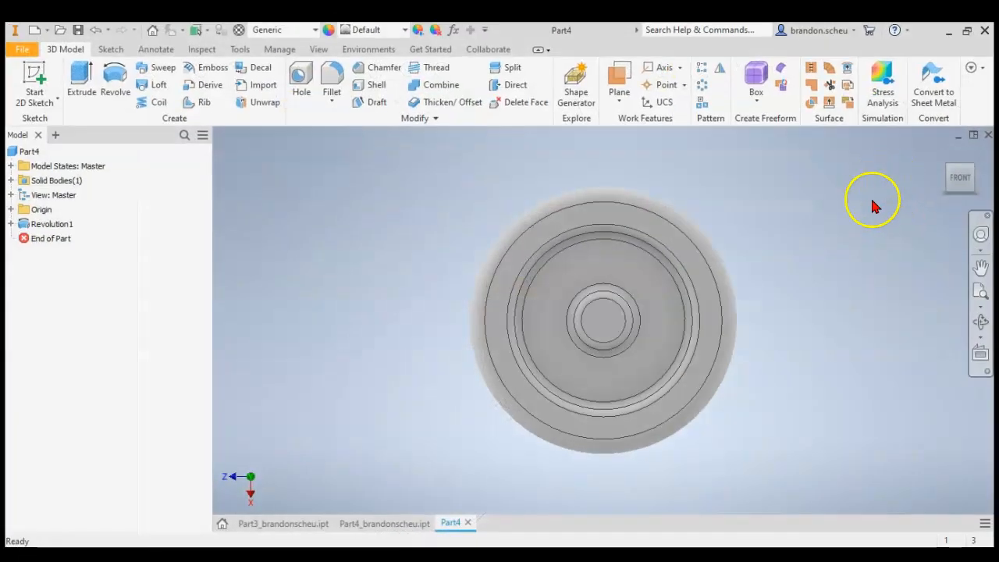
# Start a 2D sketch on the wheel's flat back face.
pyautogui.click(939, 183)
pyautogui.click(941, 178)
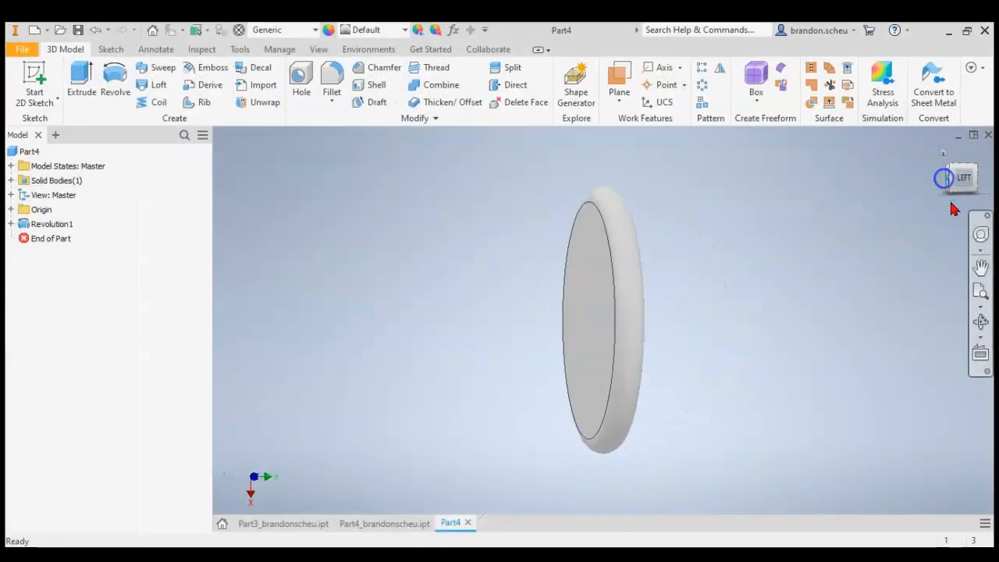
pyautogui.click(36, 98)
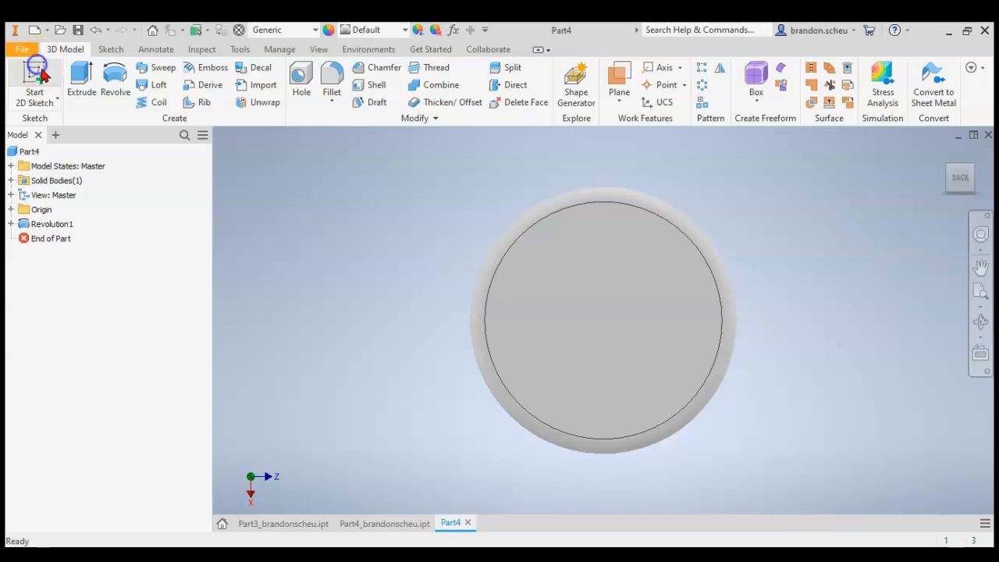
pyautogui.click(718, 334)
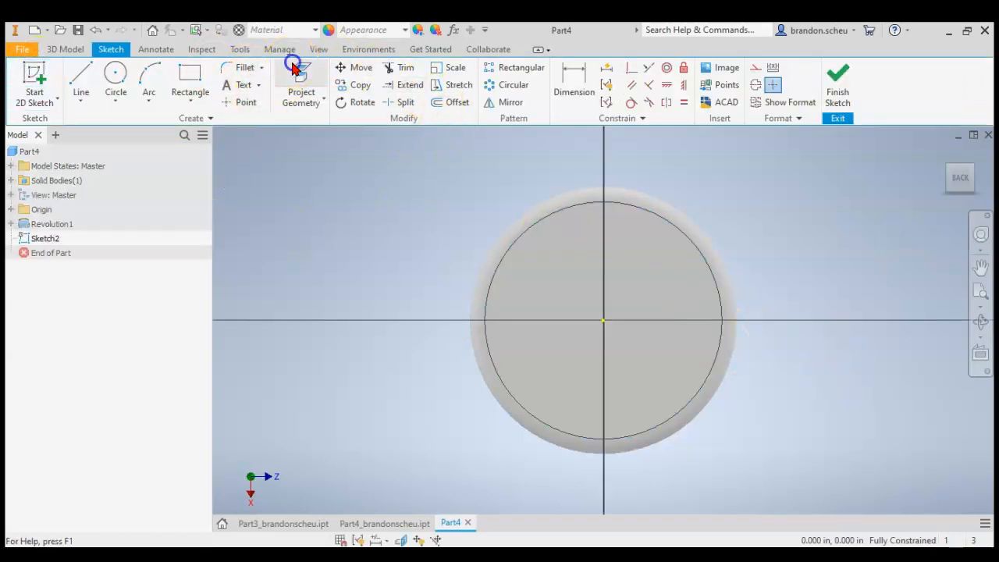
# Project the outer circular edge of the wheel's flat back face into the sketch.
pyautogui.click(297, 72)
pyautogui.click(674, 304)
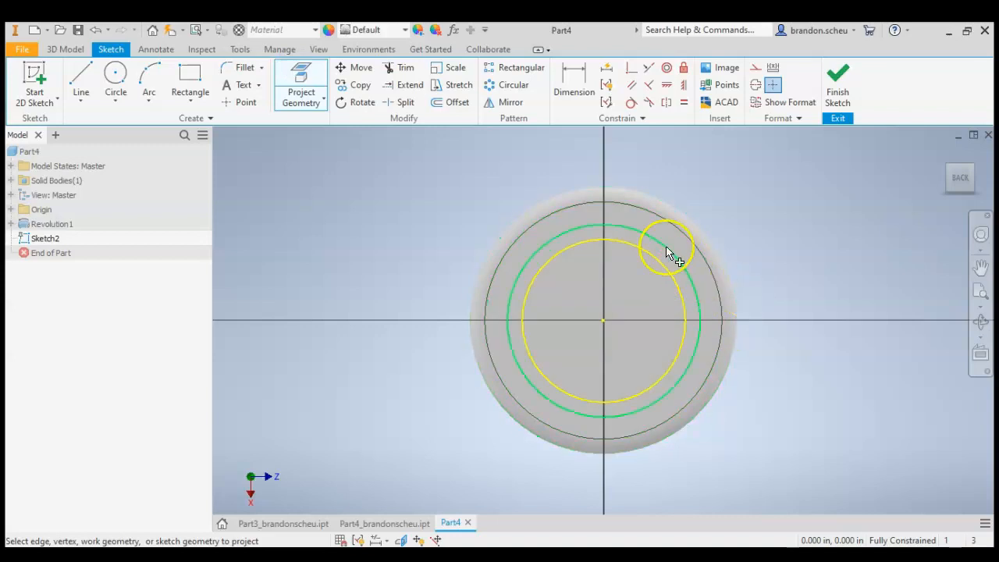
pyautogui.click(633, 212)
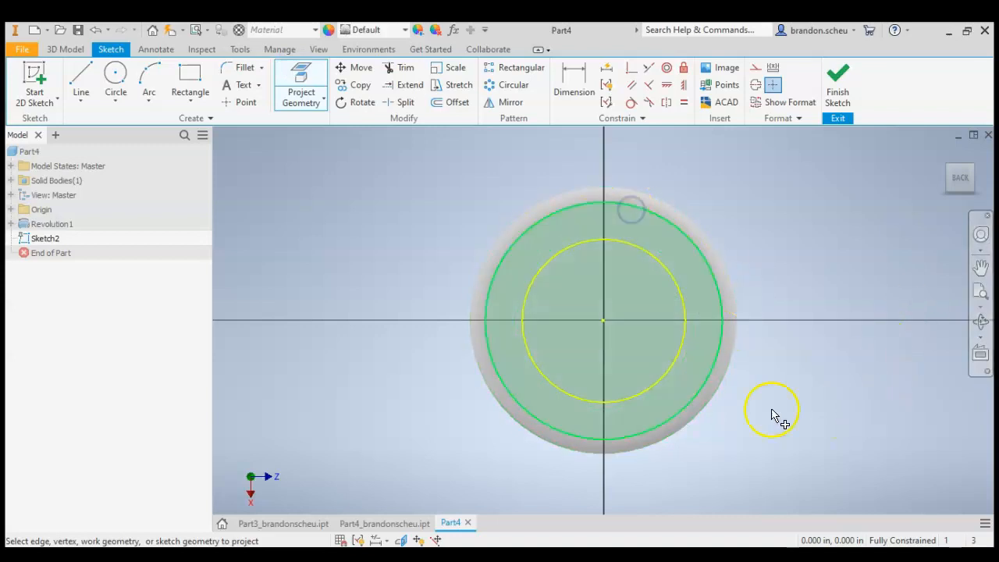
pyautogui.press('Escape')
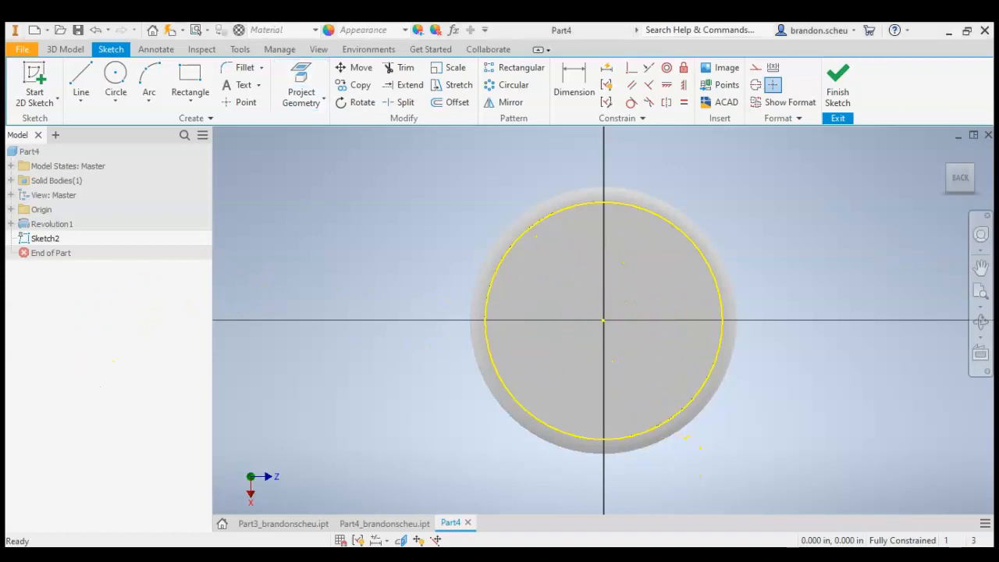
# Switch to the PDF in Acrobat Reader and highlight the Ø0.280 hole, R0.375 and R0.625 dimensions of the wheel's cutouts.
pyautogui.hotkey('alt', 'Tab')
pyautogui.scroll(-1, 428, 335)
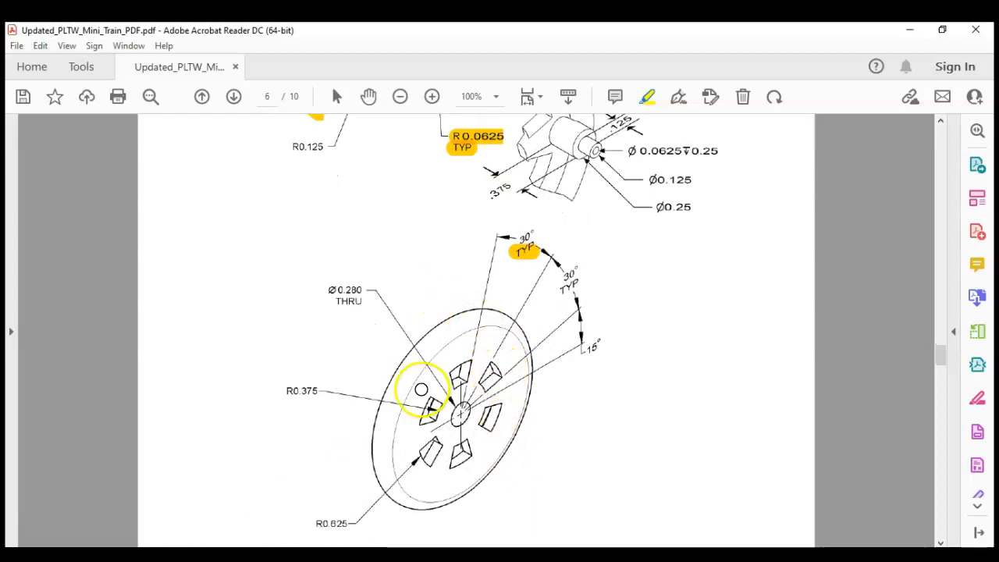
pyautogui.scroll(-1, 437, 398)
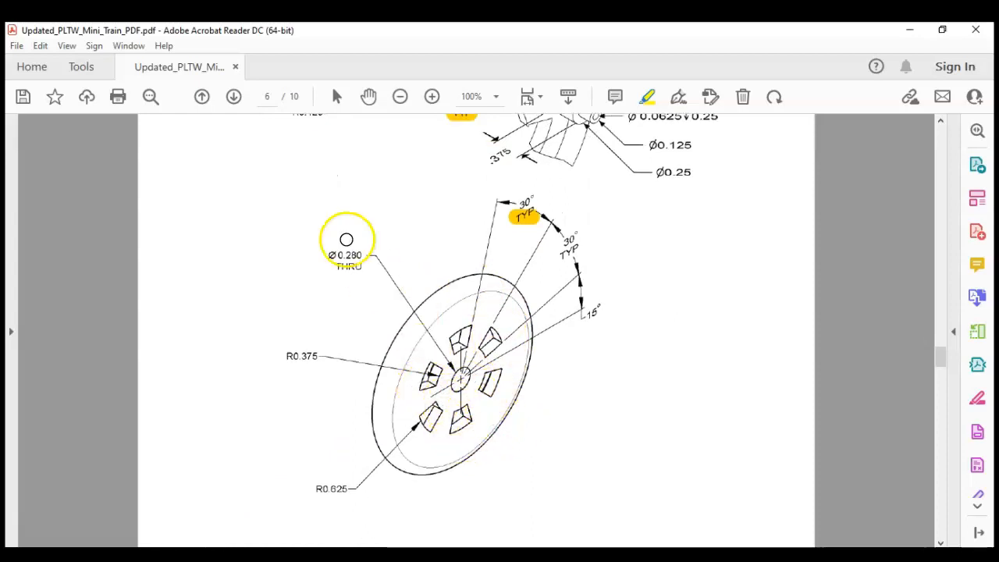
pyautogui.moveTo(331, 256); pyautogui.dragTo(367, 258)
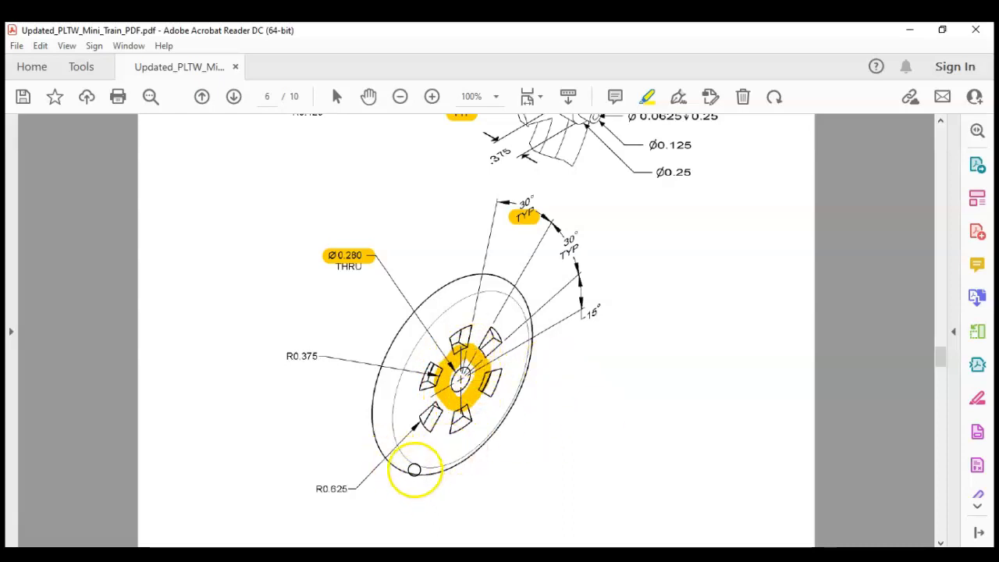
pyautogui.moveTo(291, 356); pyautogui.dragTo(320, 357)
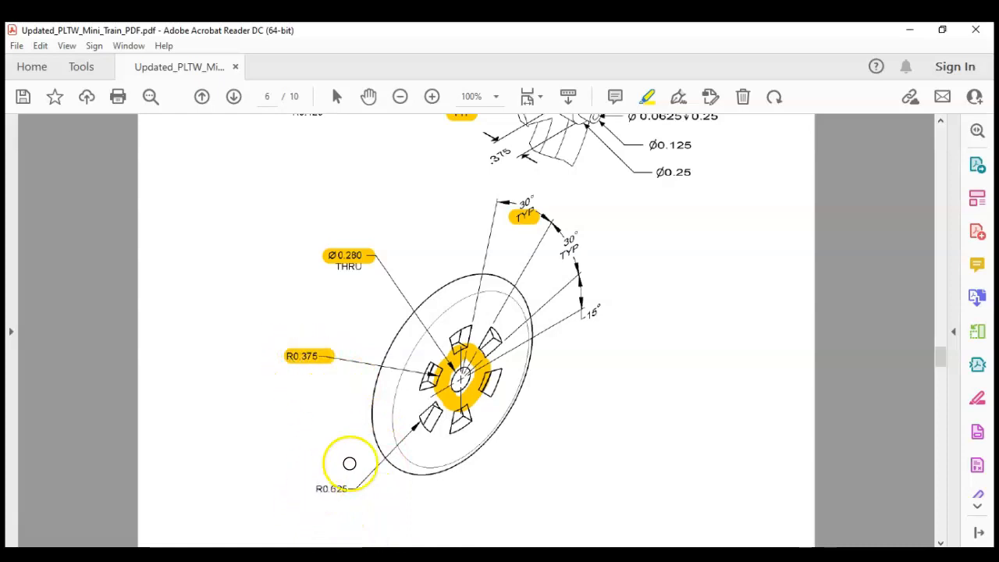
pyautogui.moveTo(319, 489); pyautogui.dragTo(356, 489)
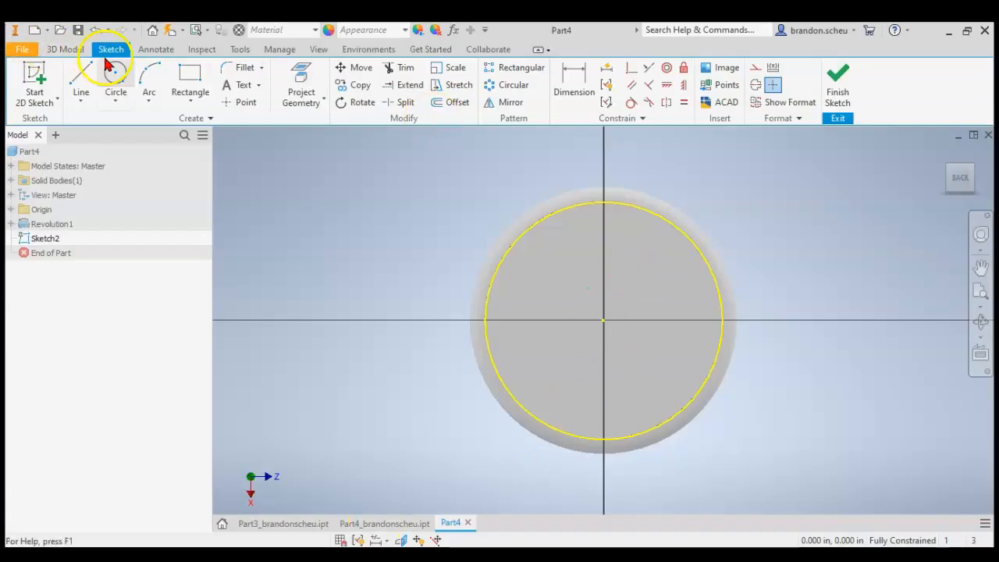
# Switch back to Inventor and draw a circle at the wheel's centre with a diameter of .375*2 in.
pyautogui.click(117, 78)
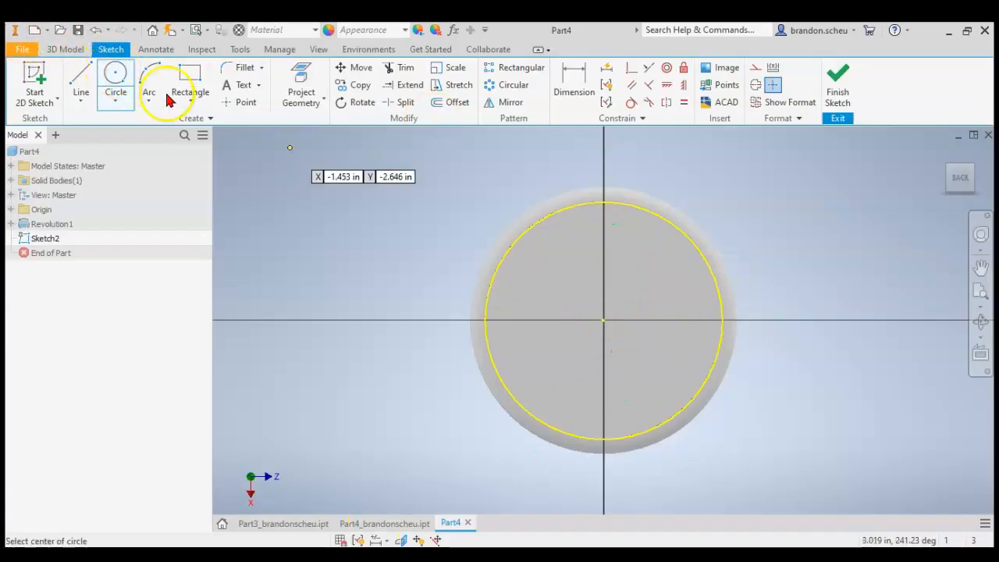
pyautogui.click(603, 320)
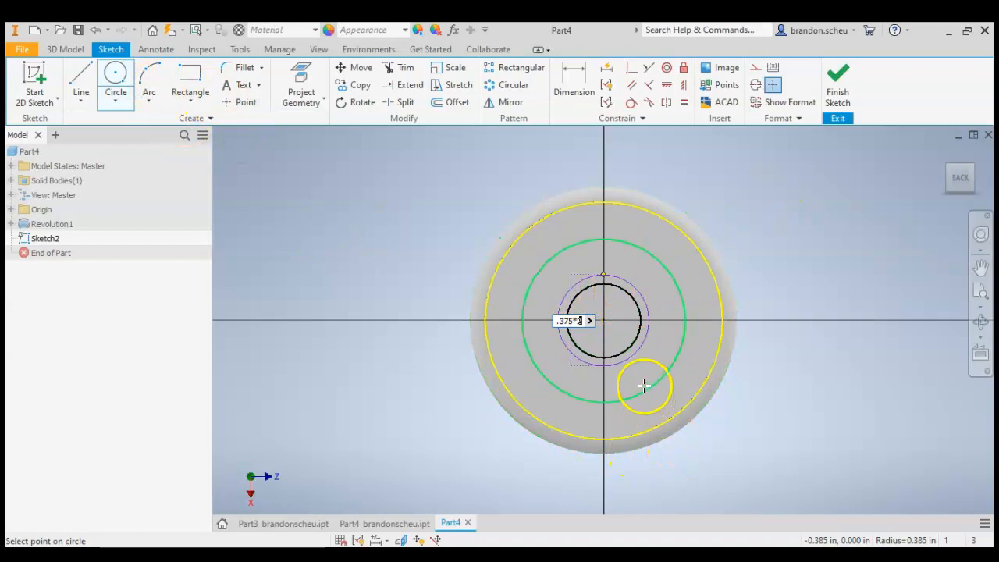
pyautogui.press('Return')
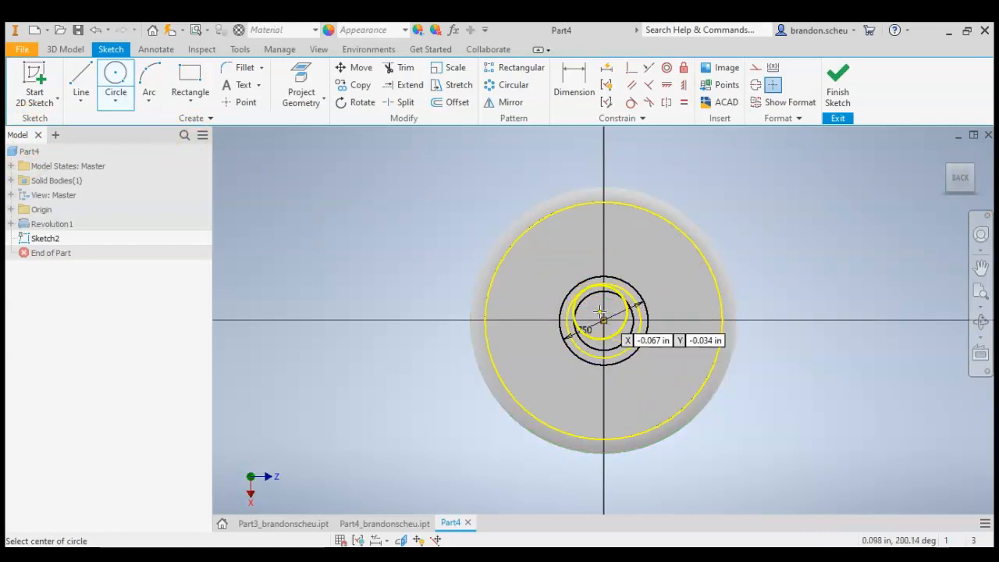
pyautogui.press('Escape')
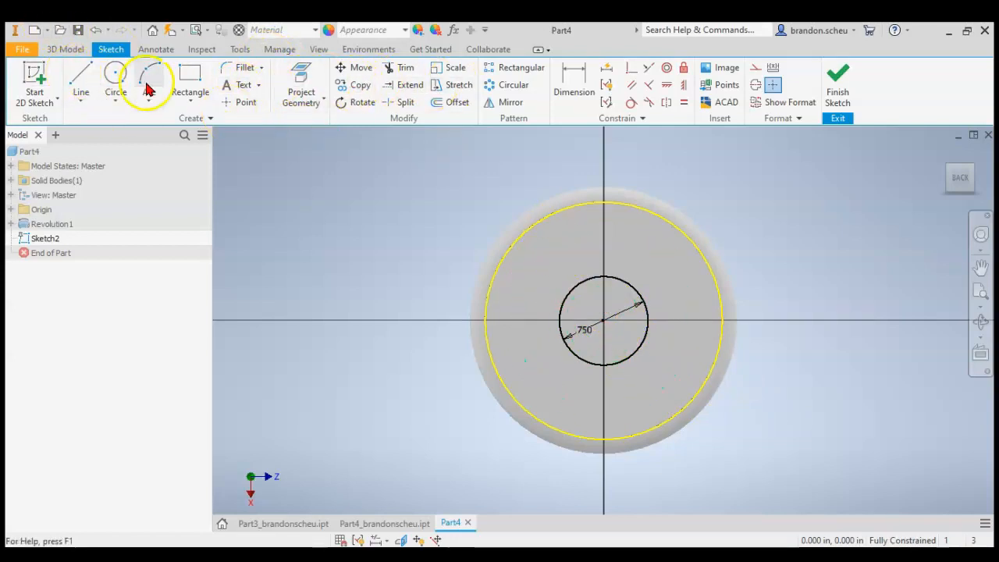
# Draw a second concentric circle with a diameter of .625*2 in and remove the extra circle just outside it.
pyautogui.click(116, 75)
pyautogui.click(603, 320)
pyautogui.click(692, 320)
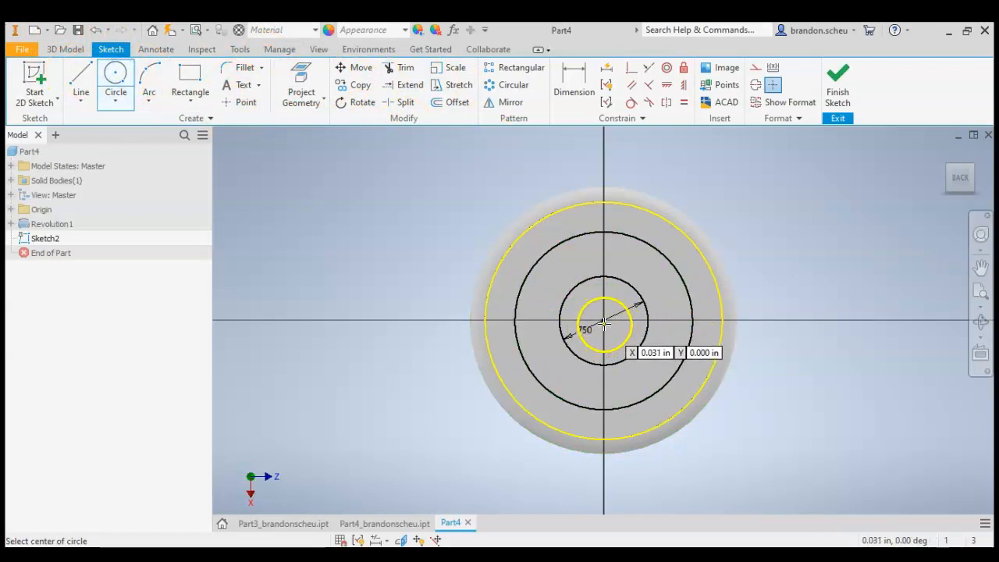
pyautogui.click(604, 320)
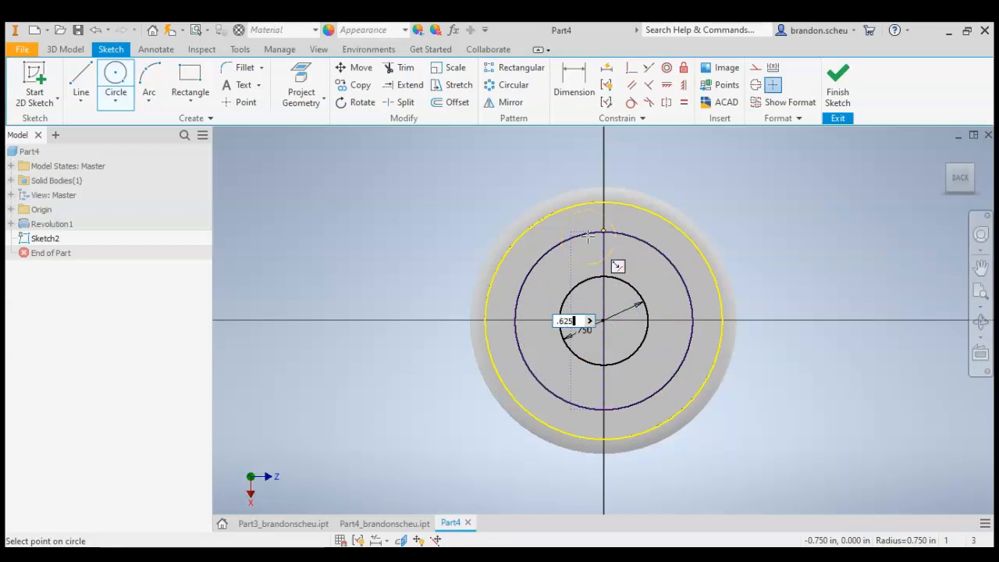
pyautogui.write('.625')
pyautogui.press('Return')
pyautogui.press('Escape')
pyautogui.click(599, 234)
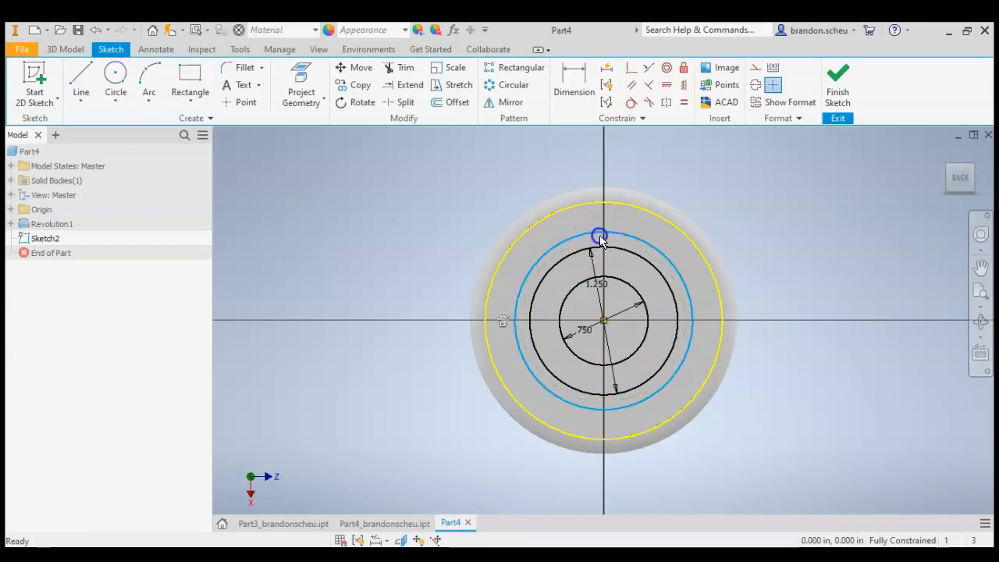
pyautogui.click(601, 236)
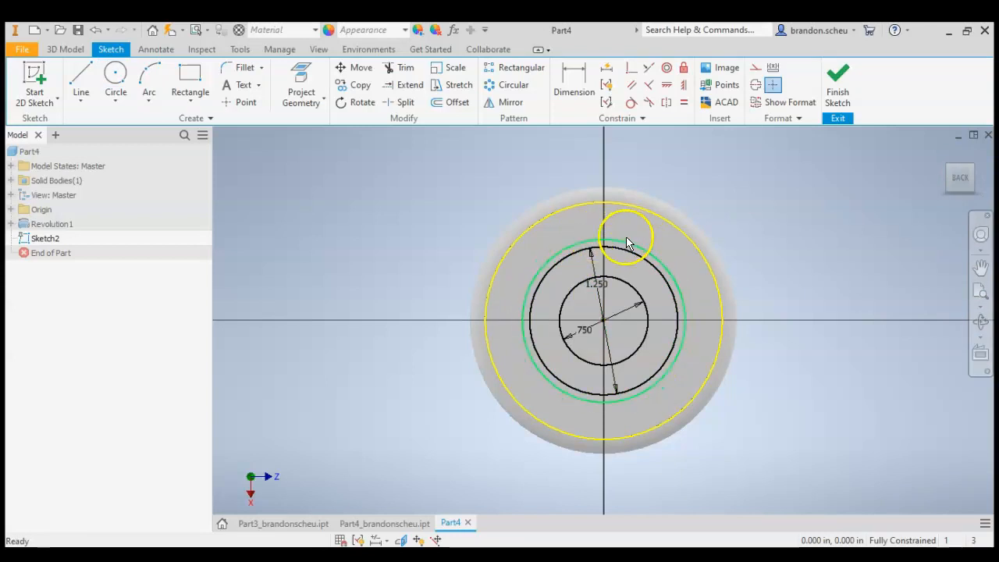
pyautogui.click(581, 253)
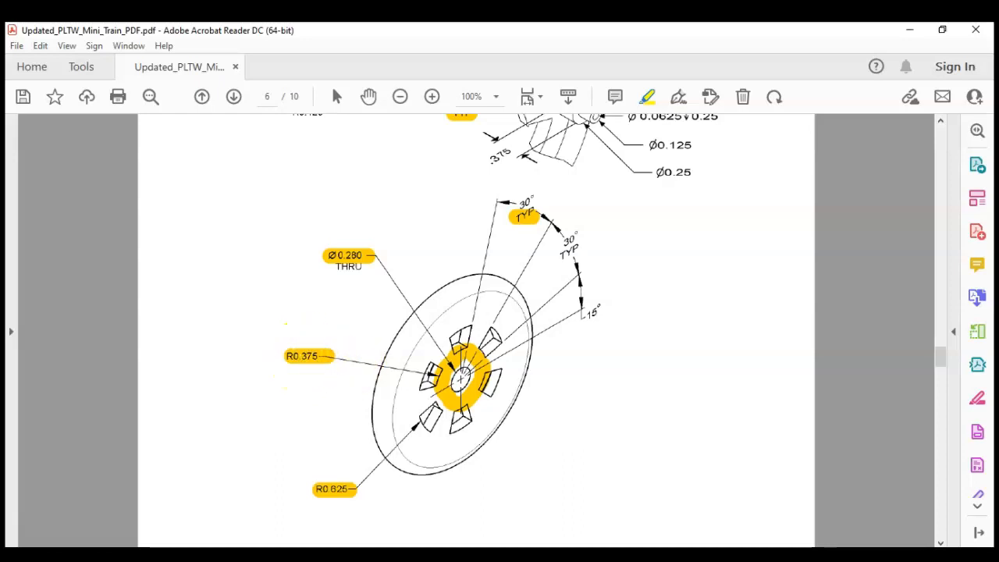
# In the PDF, highlight the 15° dimension and mark a cross with an angled line beside the wheel drawing.
pyautogui.click(241, 553)
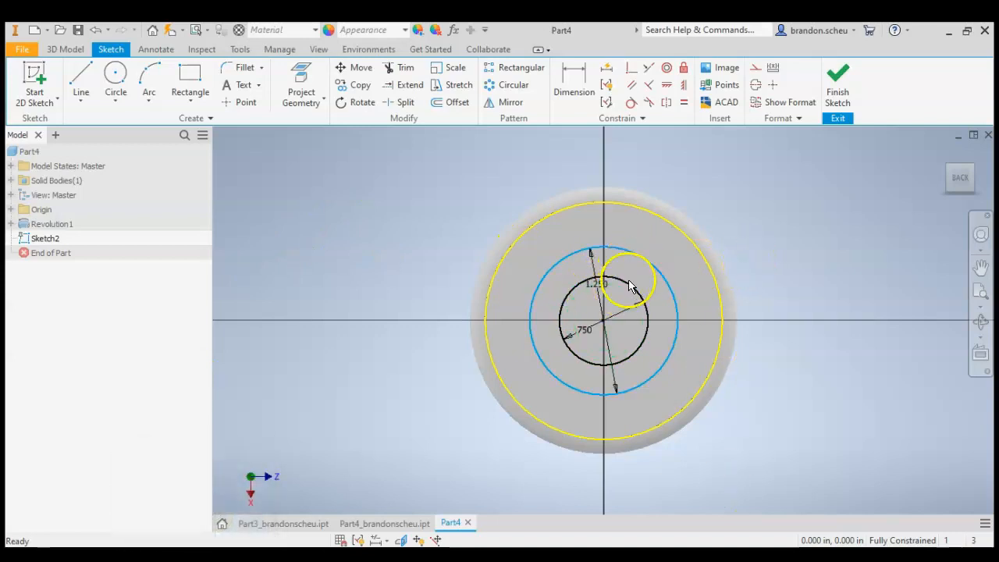
pyautogui.click(276, 554)
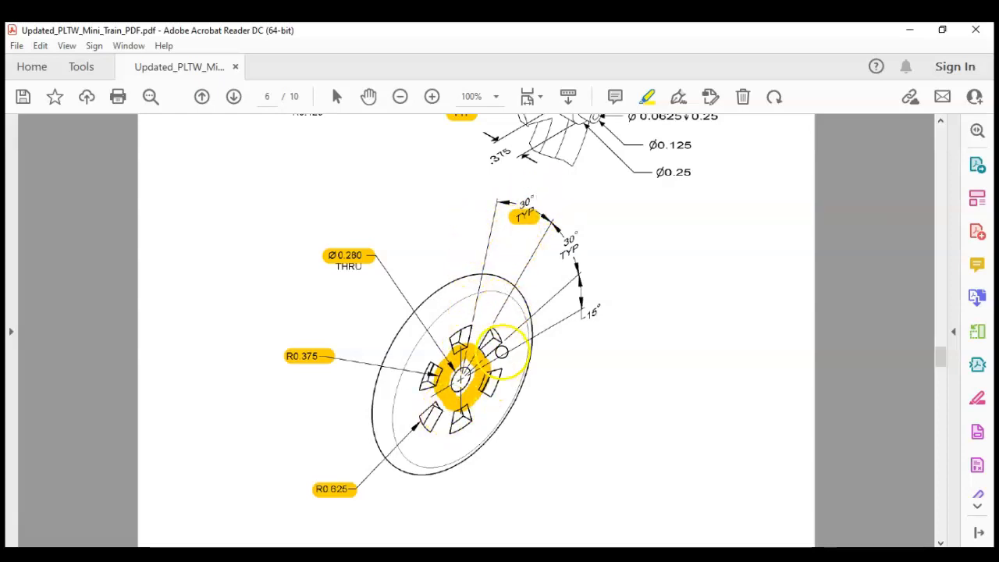
pyautogui.moveTo(604, 307); pyautogui.dragTo(585, 314)
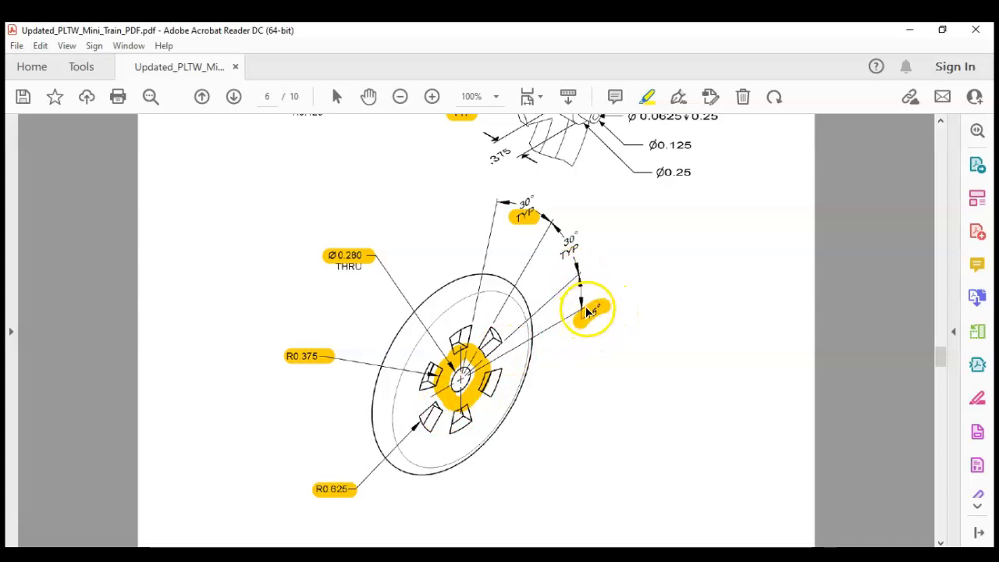
pyautogui.moveTo(647, 307); pyautogui.dragTo(633, 508)
pyautogui.moveTo(529, 412); pyautogui.dragTo(785, 413)
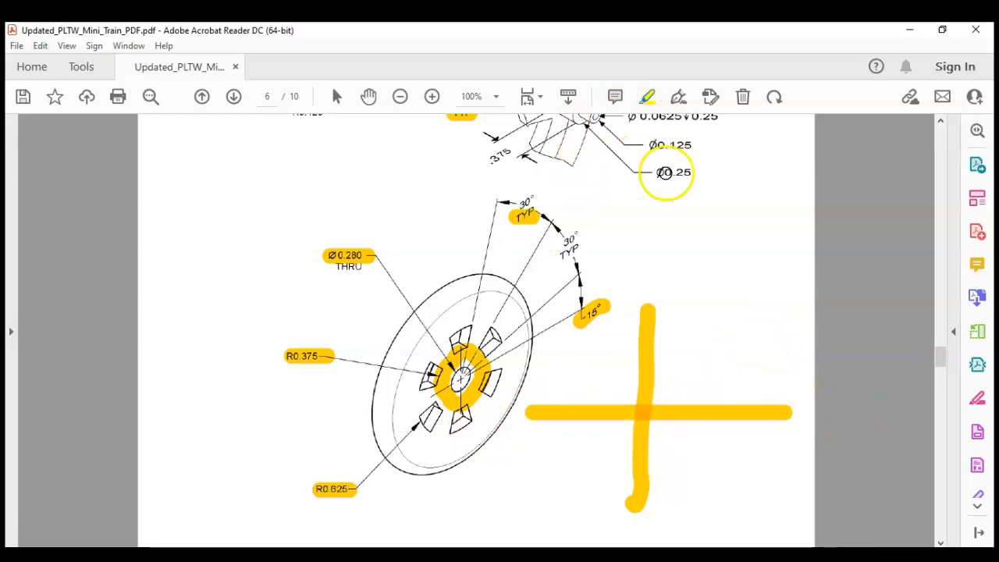
pyautogui.moveTo(656, 401); pyautogui.dragTo(802, 332)
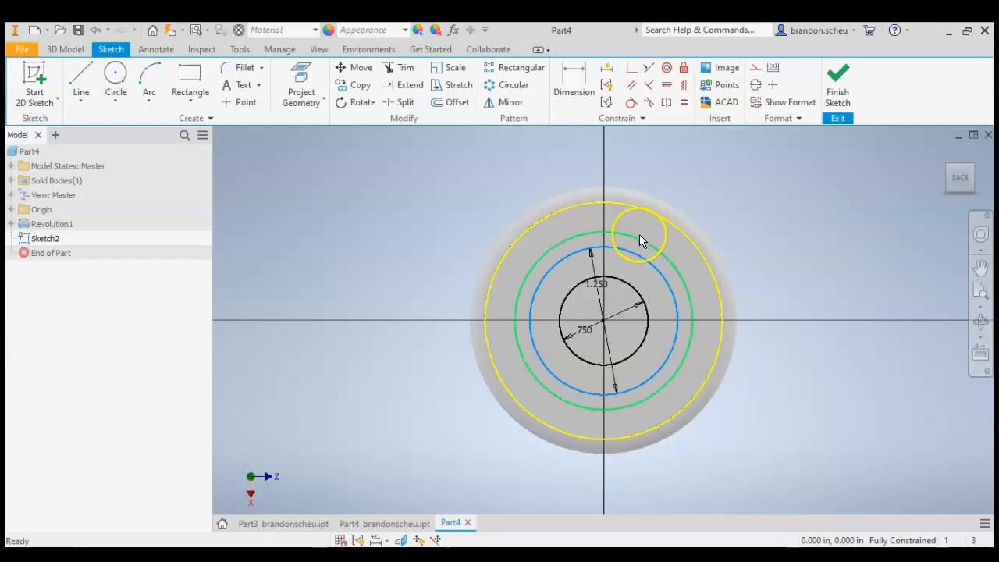
# In the Inventor sketch, draw a horizontal line from the wheel's centre out to the 1.25 in circle.
pyautogui.click(80, 78)
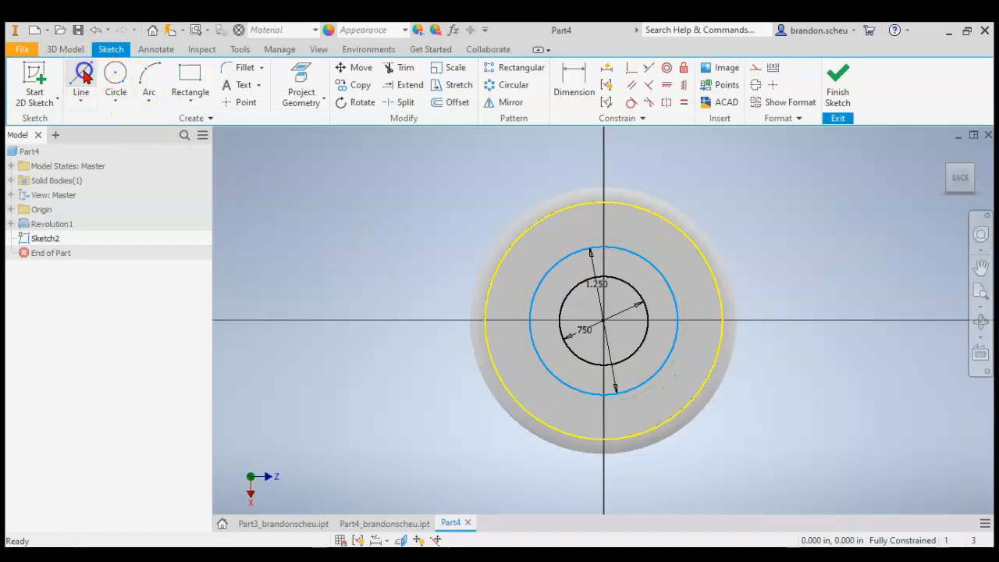
pyautogui.click(603, 320)
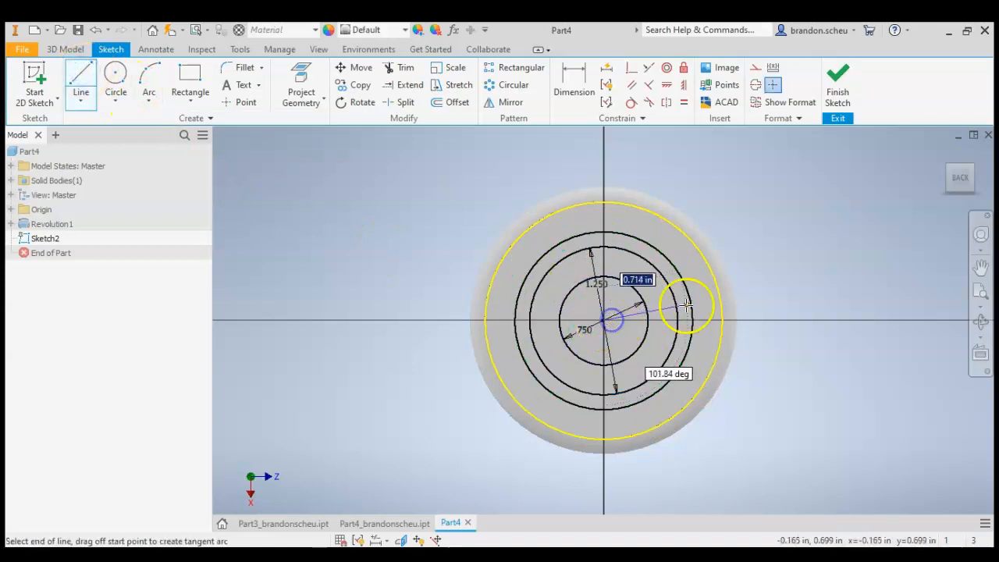
pyautogui.click(678, 320)
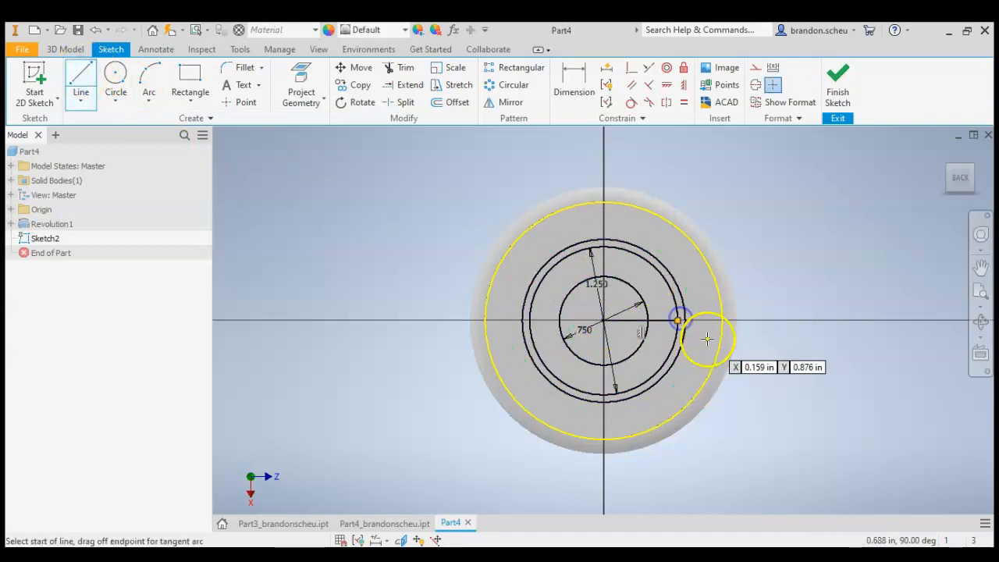
# Draw a radial line from the wheel's centre to the 1.25 in circle at 105 degrees, 15 degrees above the horizontal line.
pyautogui.click(603, 320)
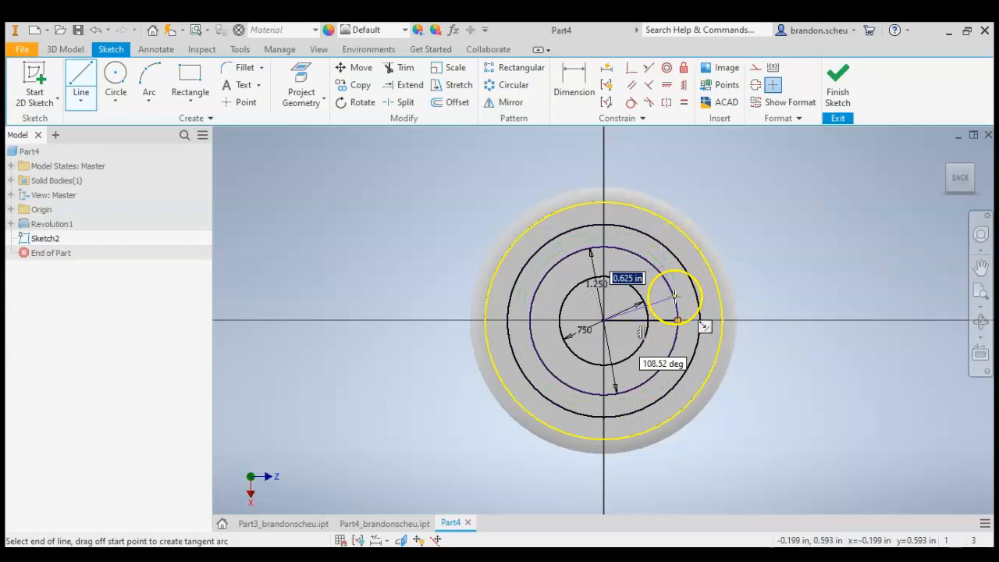
pyautogui.click(684, 301)
pyautogui.moveTo(684, 302)
pyautogui.mouseDown()
pyautogui.moveTo(673, 299)
pyautogui.moveTo(676, 318)
pyautogui.mouseUp()
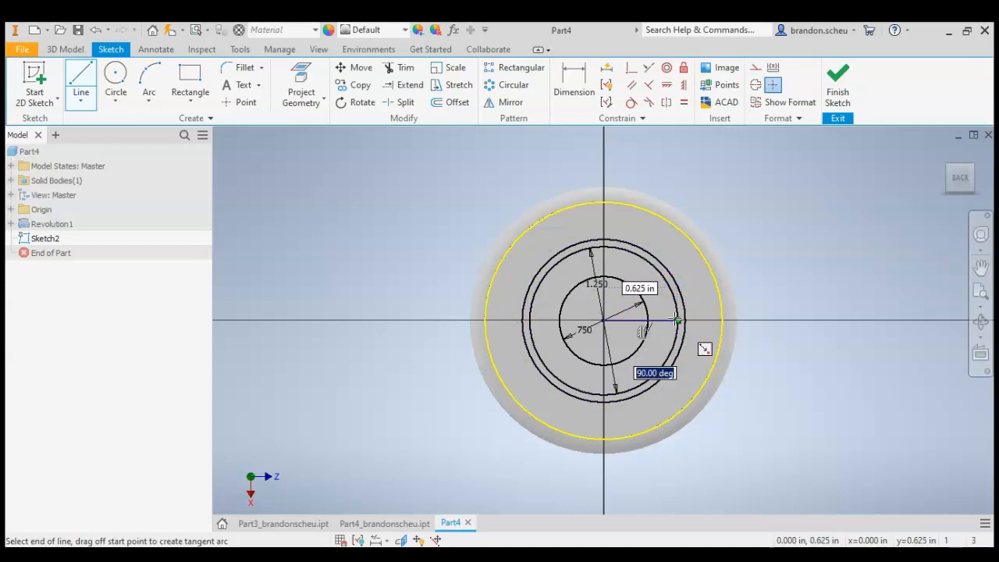
pyautogui.write('5')
pyautogui.press('Tab')
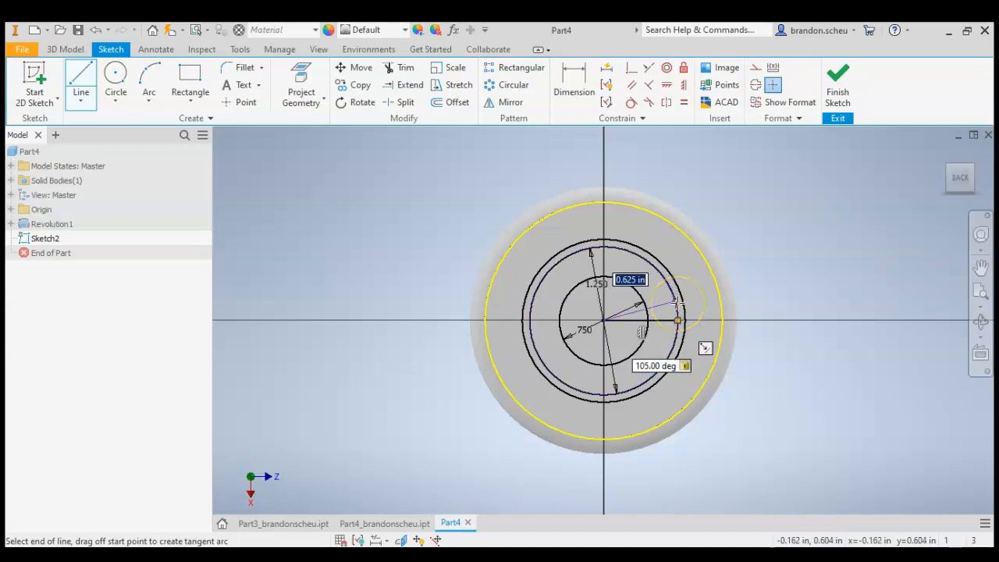
pyautogui.click(676, 302)
pyautogui.click(629, 313)
pyautogui.press('Escape')
# Draw another radial line from the wheel's centre to the 1.25 in circle at an angle of 90+45 degrees.
pyautogui.click(81, 72)
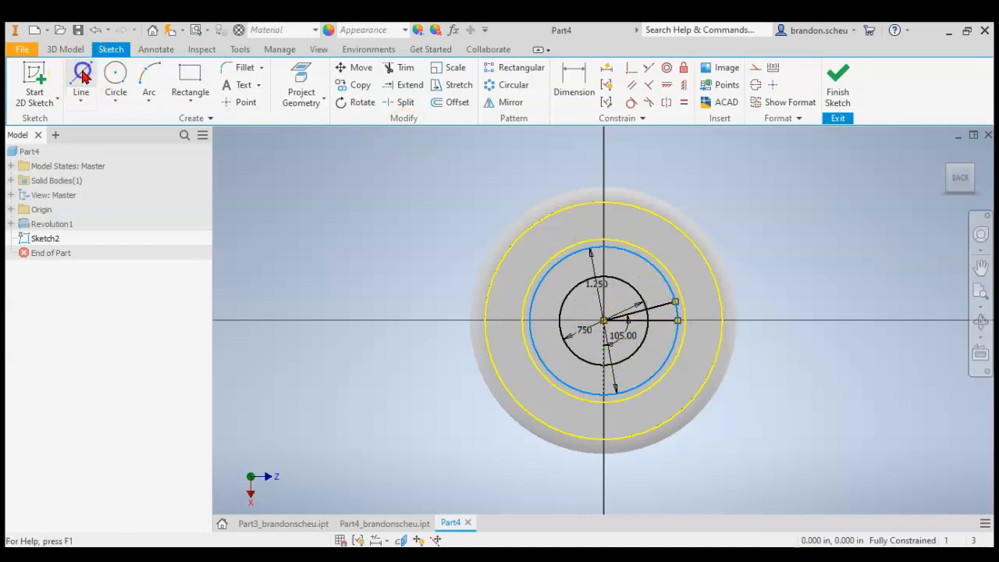
pyautogui.click(603, 320)
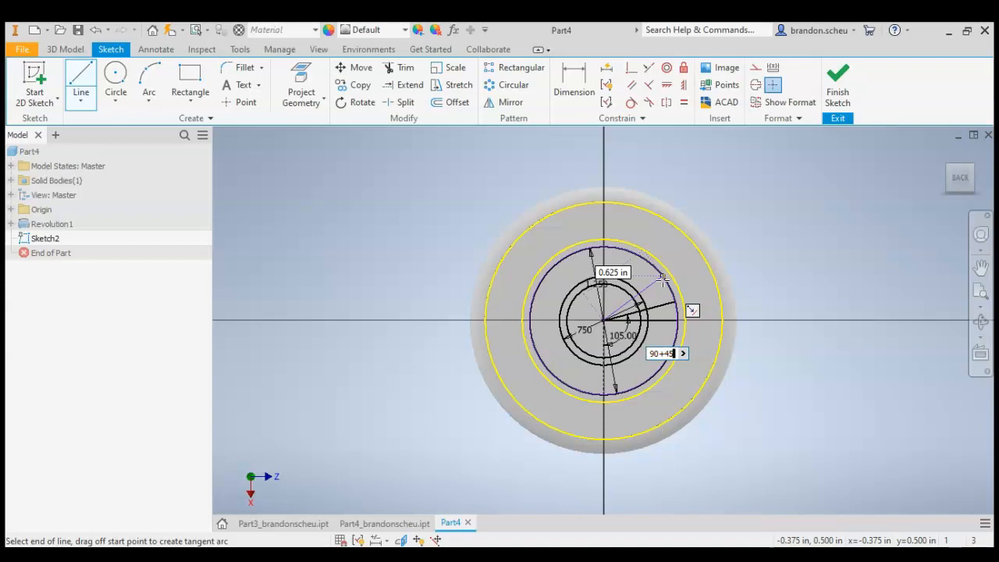
pyautogui.press('Return')
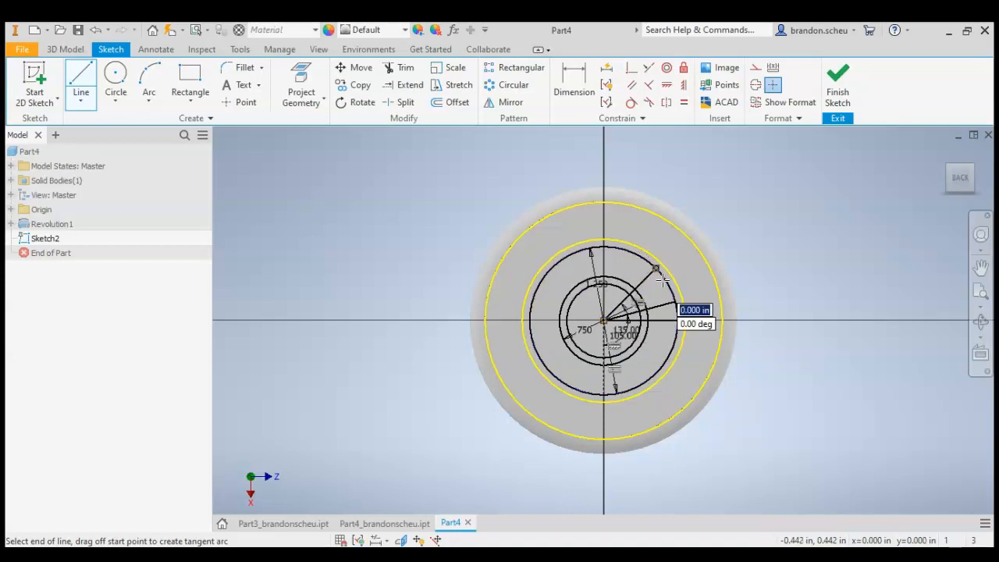
pyautogui.press('Escape')
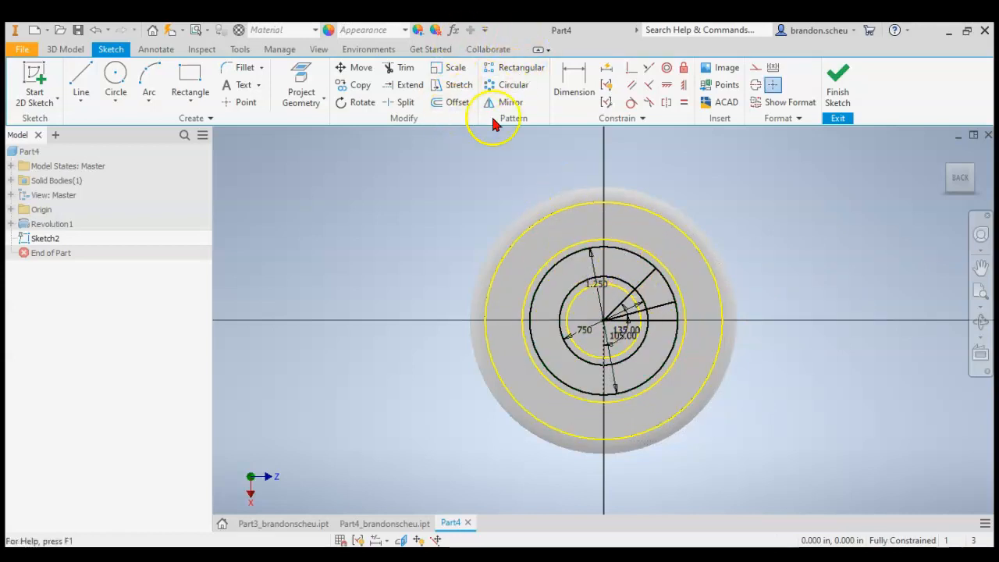
# Delete the circles' diameter dimensions and the radial lines' angle dimensions, along with the horizontal radial line.
pyautogui.click(598, 283)
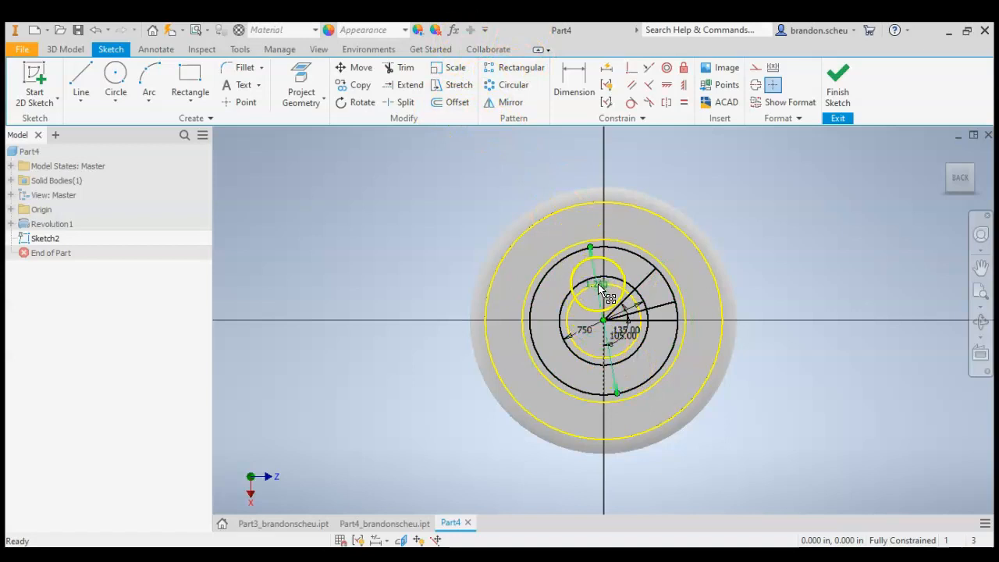
pyautogui.press('Delete')
pyautogui.click(589, 334)
pyautogui.press('Delete')
pyautogui.moveTo(573, 314)
pyautogui.mouseDown()
pyautogui.moveTo(520, 273)
pyautogui.moveTo(542, 263)
pyautogui.moveTo(624, 344)
pyautogui.mouseUp()
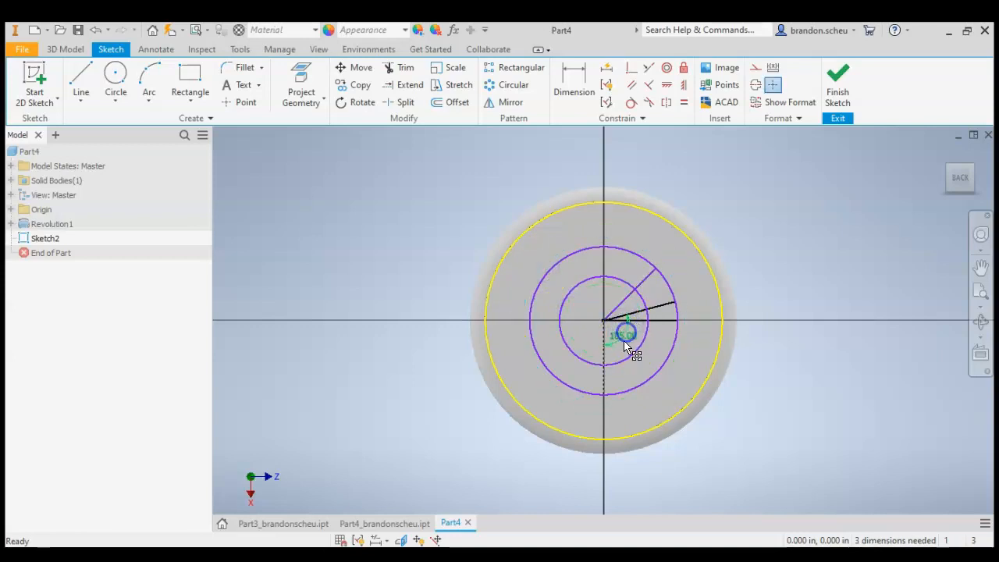
pyautogui.moveTo(626, 337)
pyautogui.mouseDown()
pyautogui.moveTo(597, 351)
pyautogui.moveTo(640, 328)
pyautogui.mouseUp()
pyautogui.press('Delete')
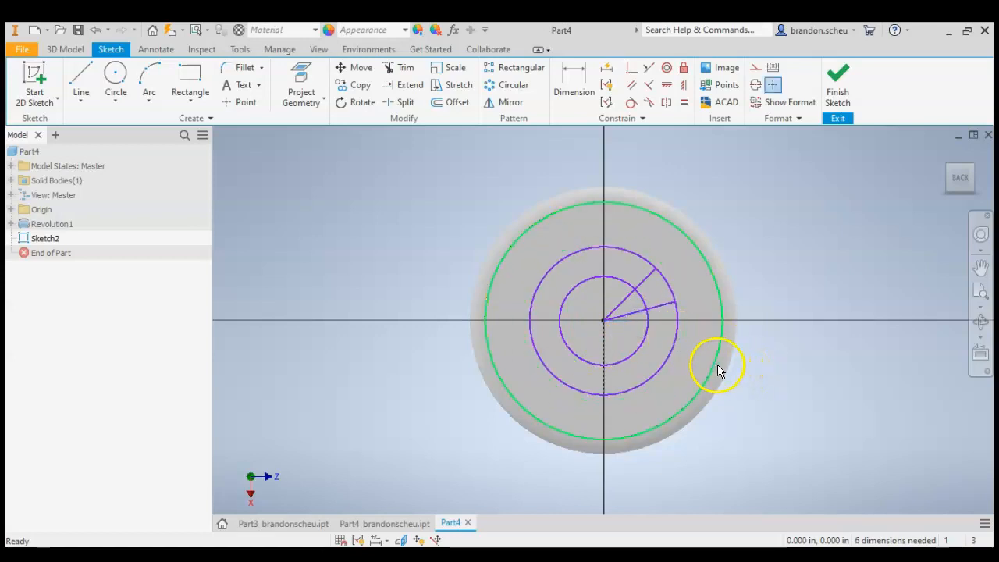
# Trim the two circles and radial lines down to a single closed window profile between the lines at the upper right of the wheel centre.
pyautogui.moveTo(716, 370)
pyautogui.mouseDown()
pyautogui.moveTo(749, 383)
pyautogui.moveTo(695, 292)
pyautogui.moveTo(547, 272)
pyautogui.moveTo(676, 420)
pyautogui.mouseUp()
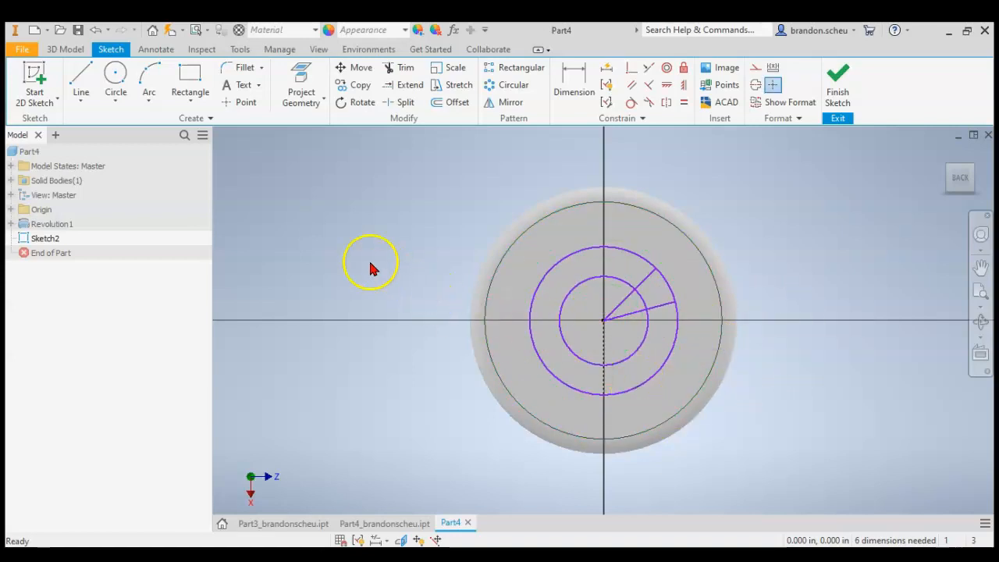
pyautogui.click(402, 68)
pyautogui.scroll(-6, 605, 296)
pyautogui.moveTo(624, 309); pyautogui.dragTo(664, 402)
pyautogui.scroll(5, 665, 394)
pyautogui.moveTo(618, 299)
pyautogui.mouseDown()
pyautogui.moveTo(614, 179)
pyautogui.moveTo(610, 301)
pyautogui.moveTo(625, 408)
pyautogui.moveTo(770, 417)
pyautogui.moveTo(778, 395)
pyautogui.mouseUp()
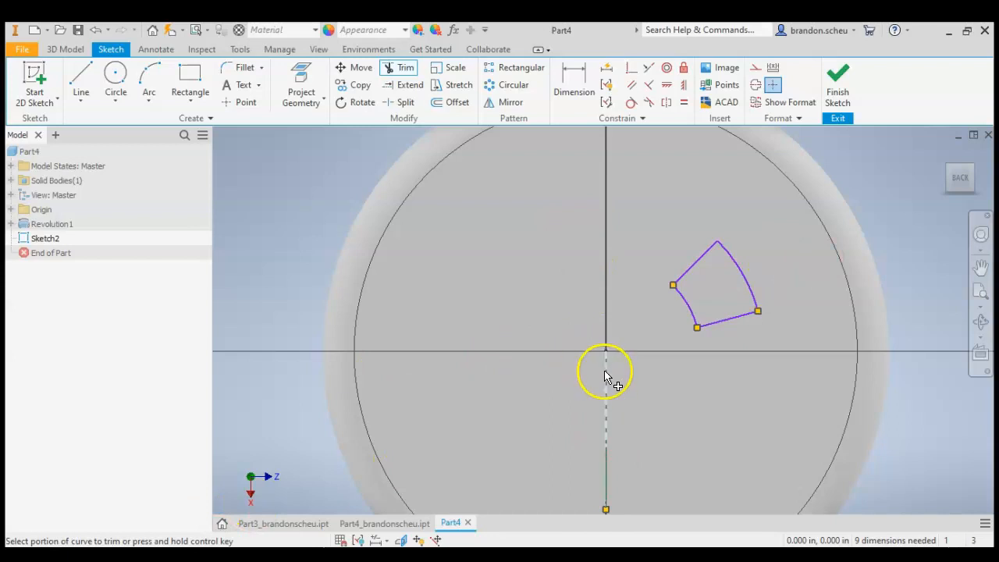
# Delete the leftover vertical line running down from the wheel's centre.
pyautogui.press('Escape')
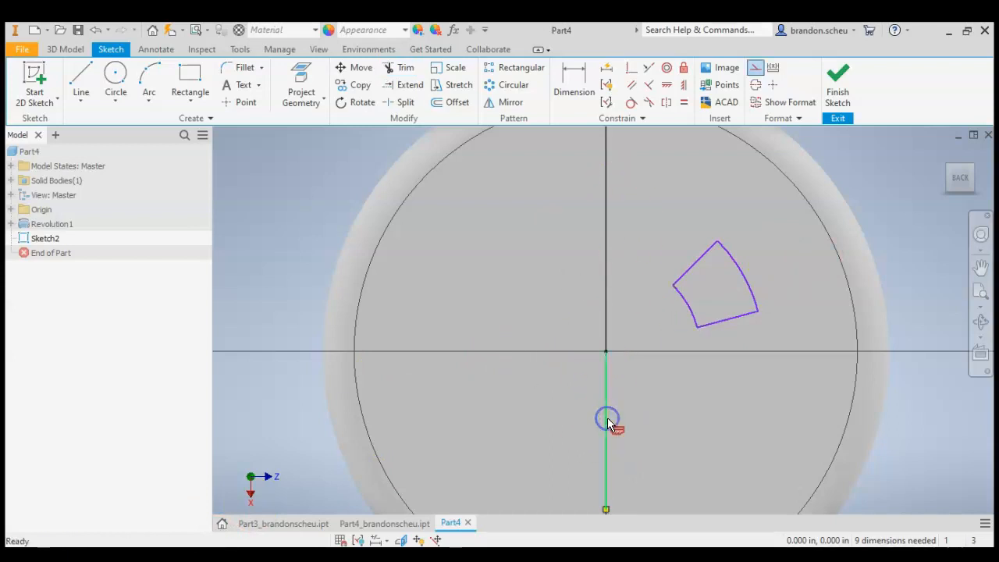
pyautogui.click(604, 413)
pyautogui.press('Delete')
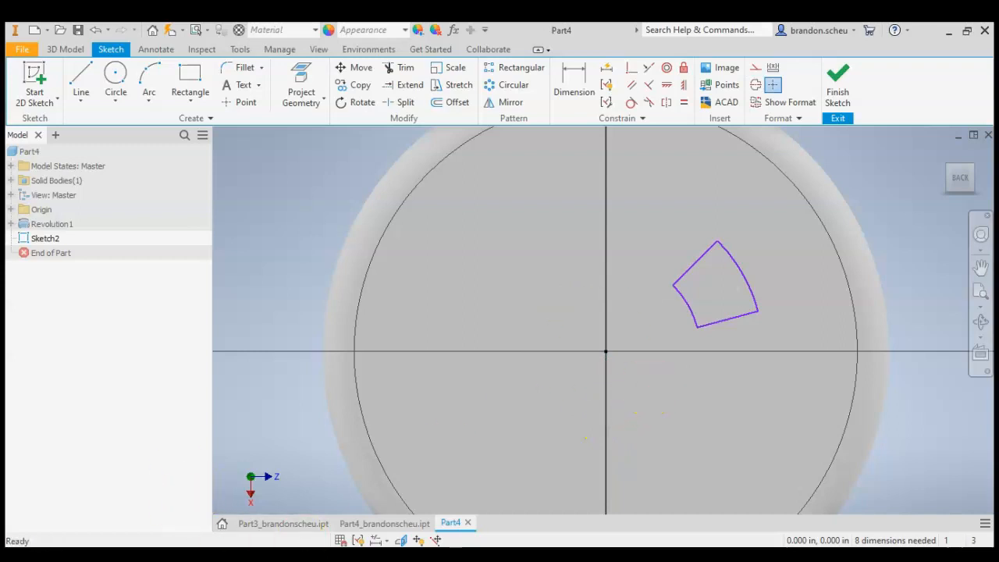
# Check the PDF drawing, circular-pattern the window profile about the wheel's centre with 6 instances over 360 deg, and finish the sketch.
pyautogui.hotkey('alt', 'Tab')
pyautogui.scroll(7, 352, 308)
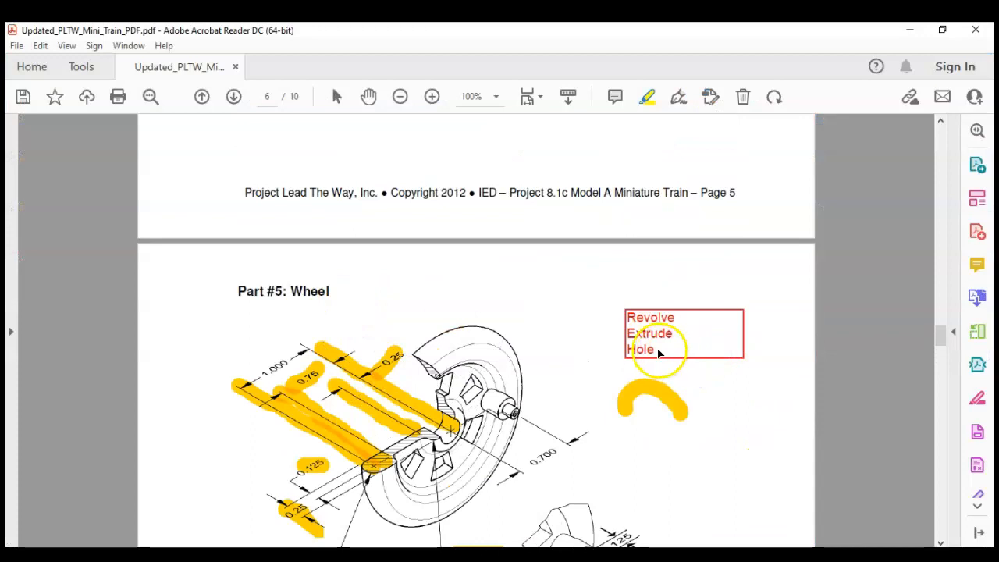
pyautogui.hotkey('alt', 'Tab')
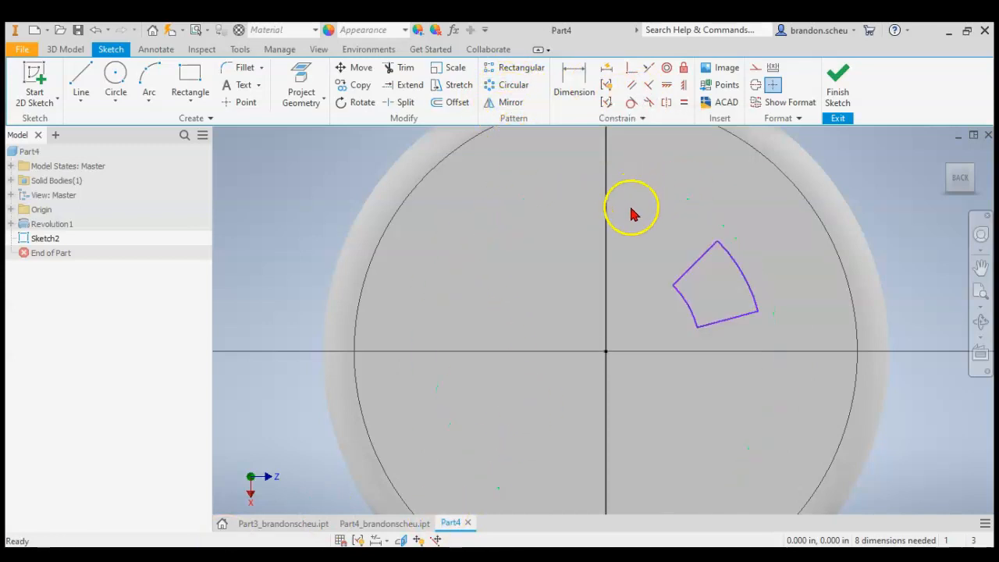
pyautogui.moveTo(632, 224); pyautogui.dragTo(780, 385)
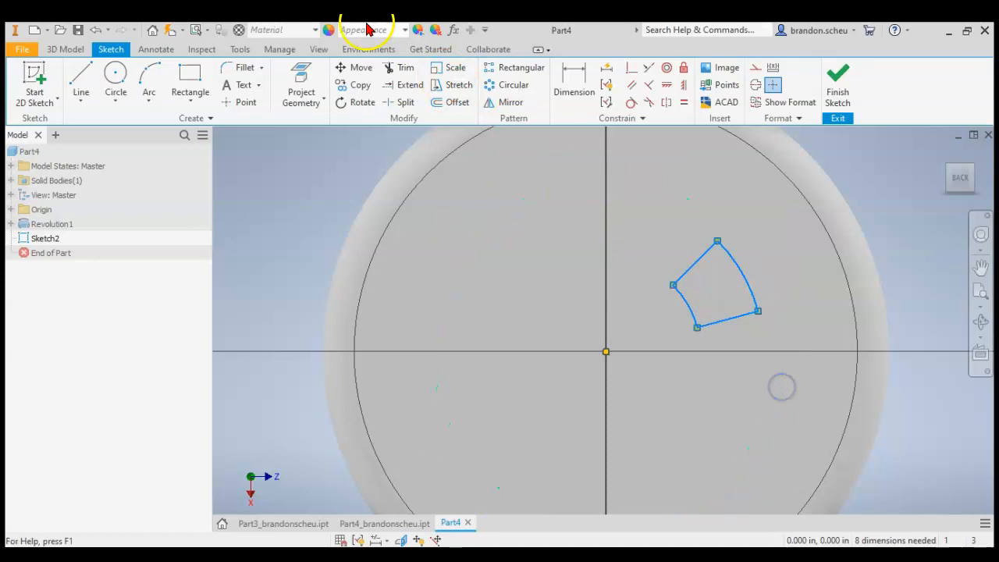
pyautogui.click(511, 86)
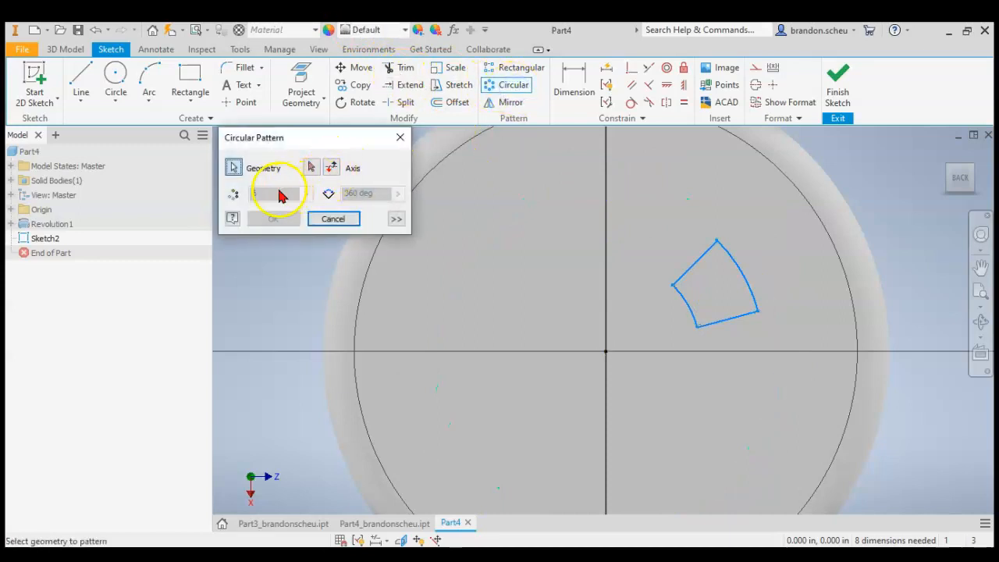
pyautogui.click(310, 170)
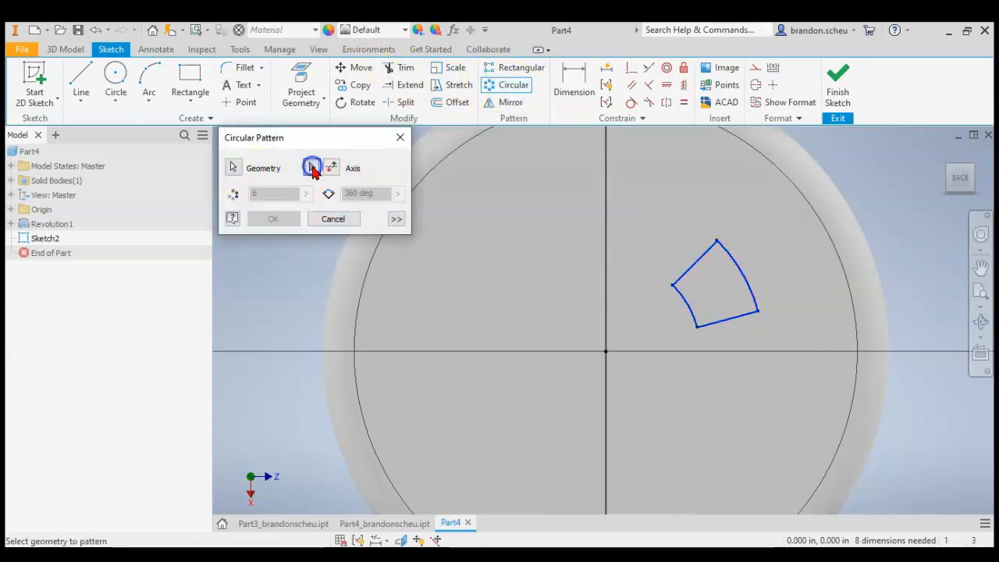
pyautogui.click(607, 353)
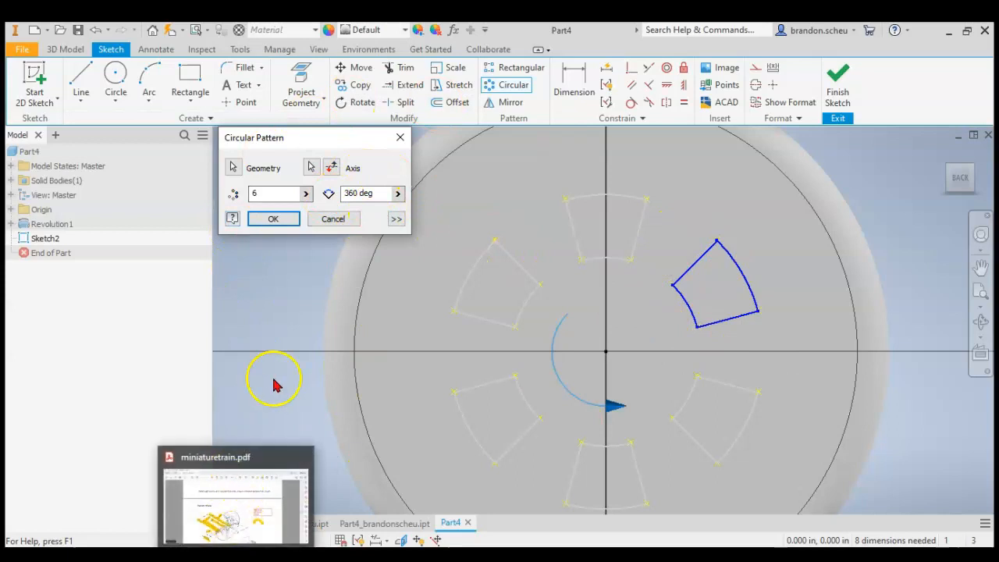
pyautogui.click(234, 547)
pyautogui.scroll(1, 461, 268)
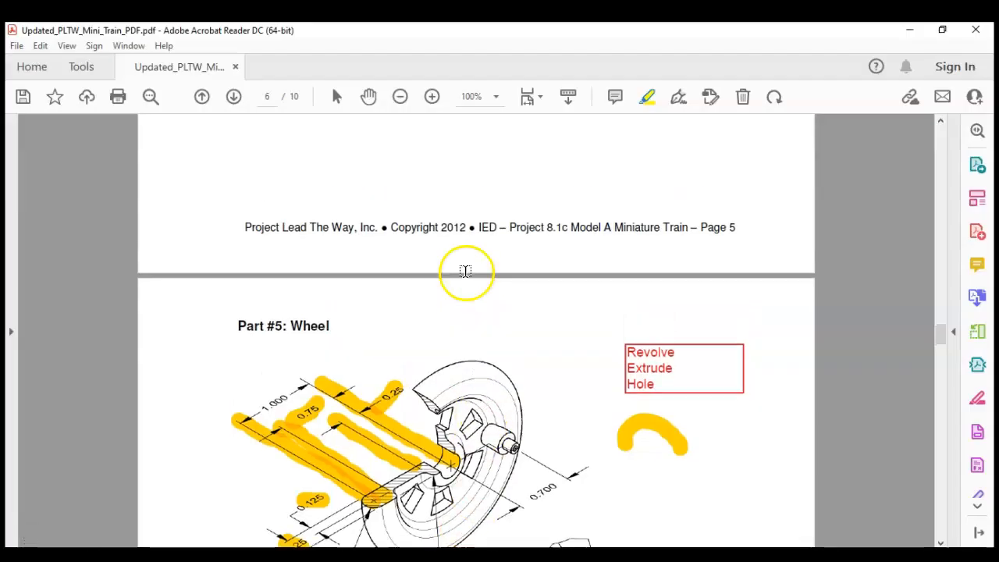
pyautogui.scroll(-15, 455, 263)
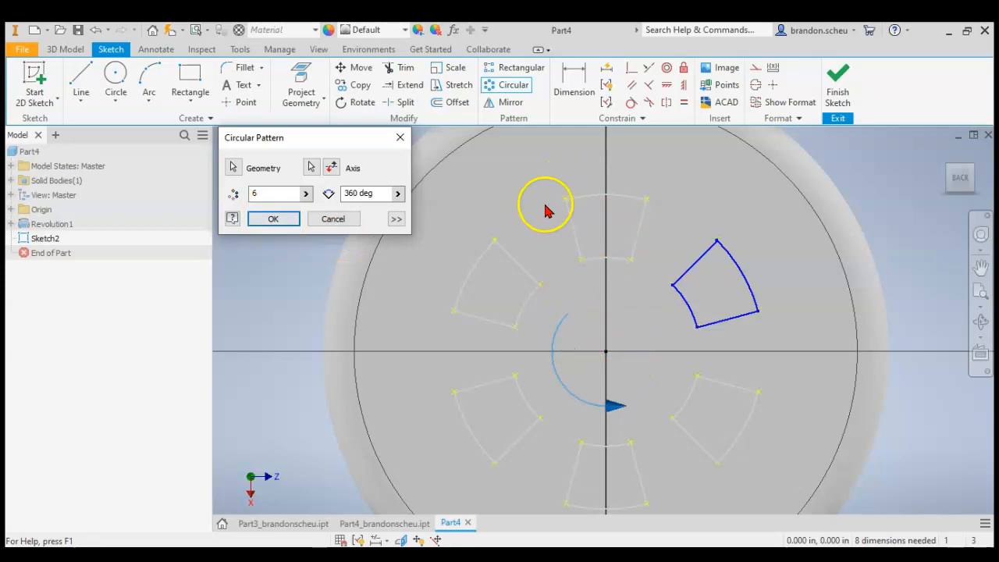
pyautogui.click(272, 218)
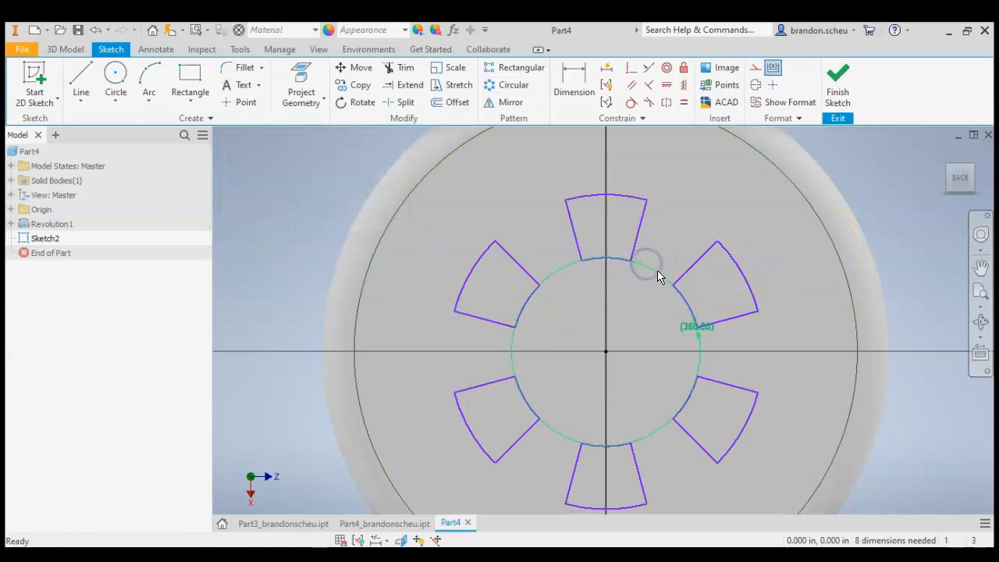
pyautogui.click(773, 85)
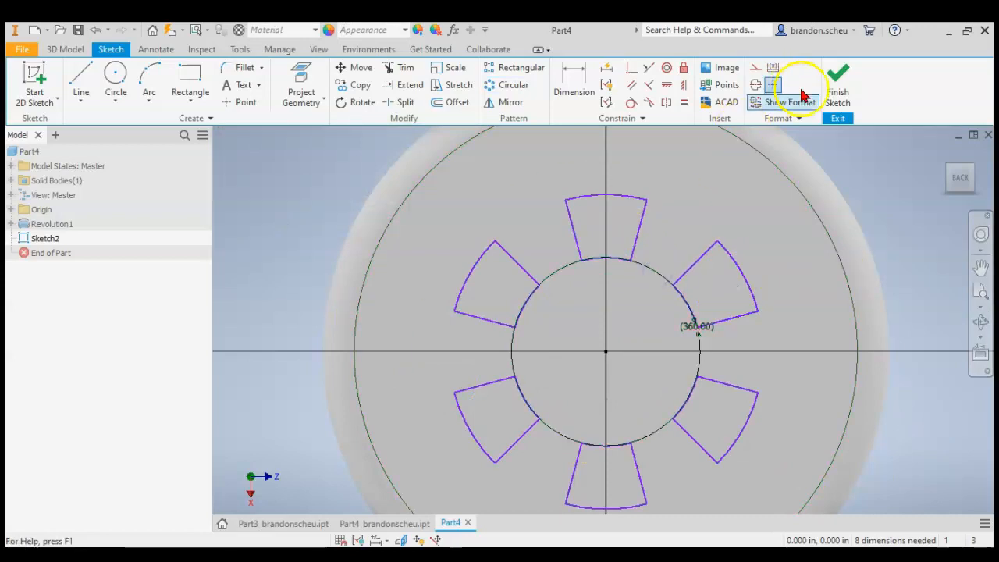
pyautogui.scroll(-3, 645, 268)
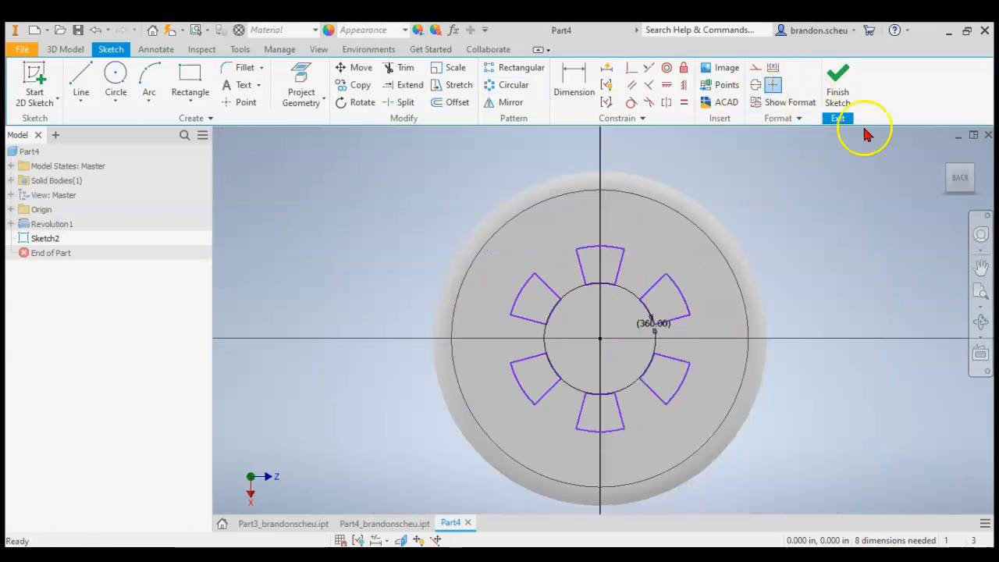
pyautogui.click(837, 78)
# Extrude all six window profiles 1 in into the wheel as a cut, using the flipped direction.
pyautogui.click(81, 78)
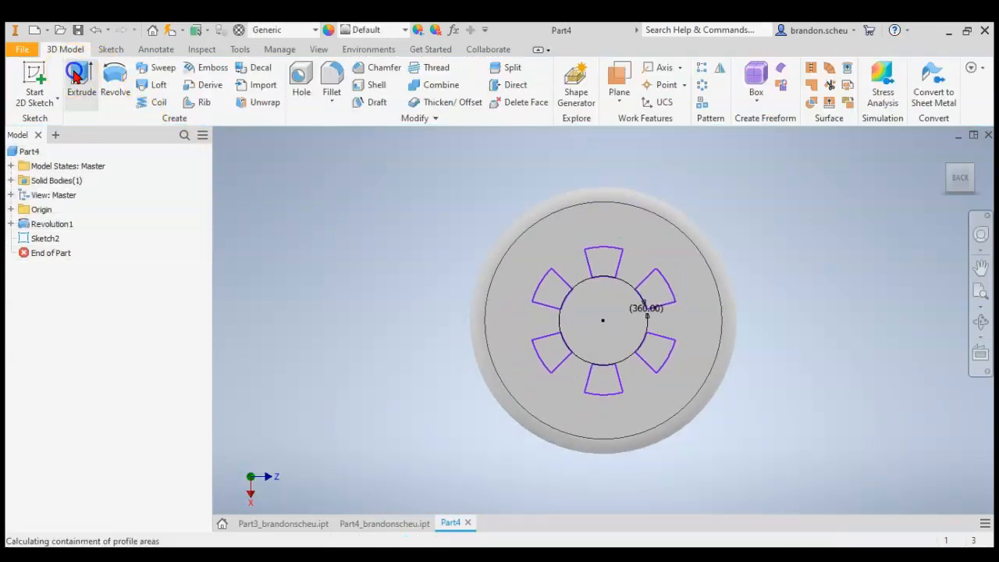
pyautogui.click(971, 166)
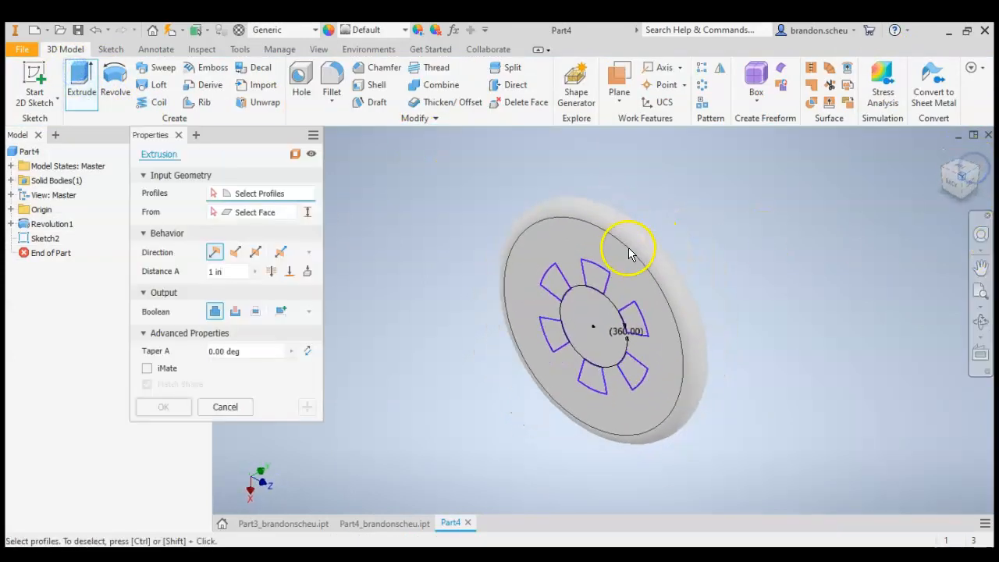
pyautogui.click(595, 280)
pyautogui.scroll(3, 616, 312)
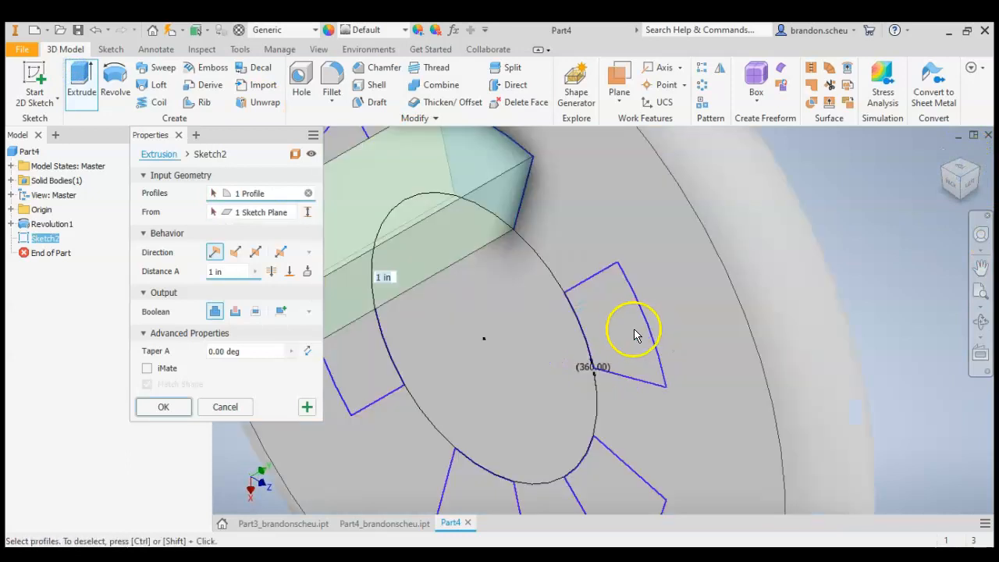
pyautogui.click(629, 337)
pyautogui.click(636, 453)
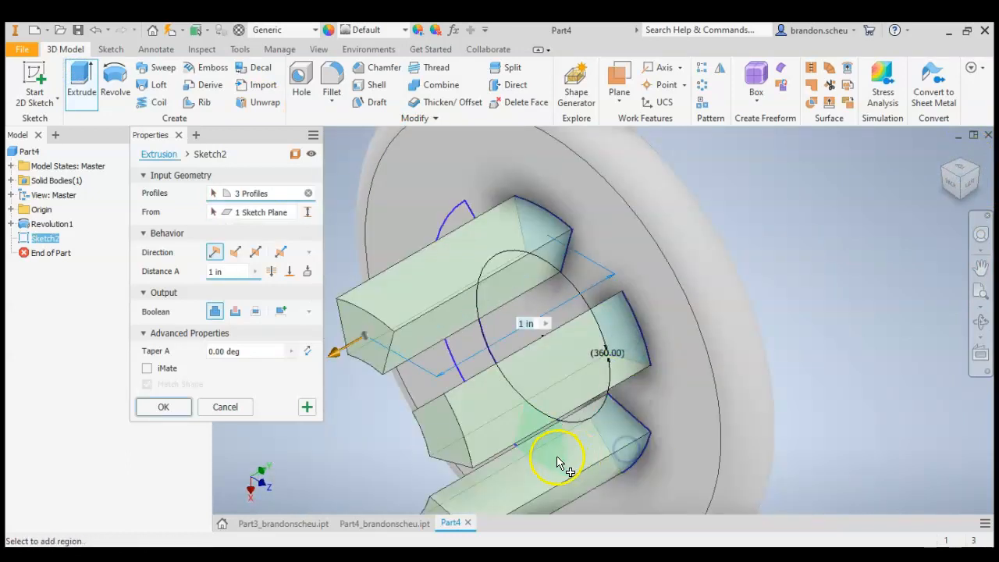
pyautogui.click(545, 449)
pyautogui.click(462, 364)
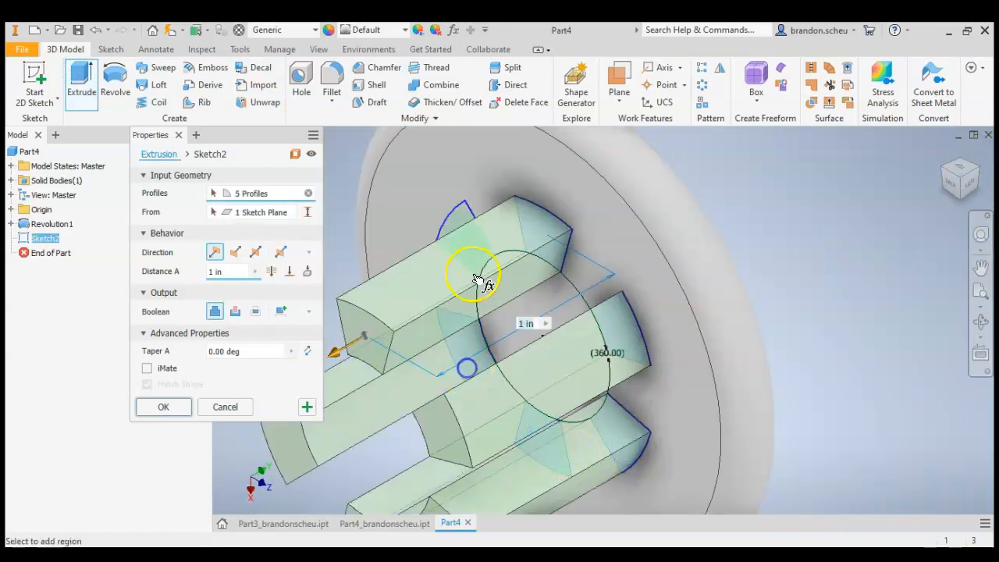
pyautogui.click(466, 227)
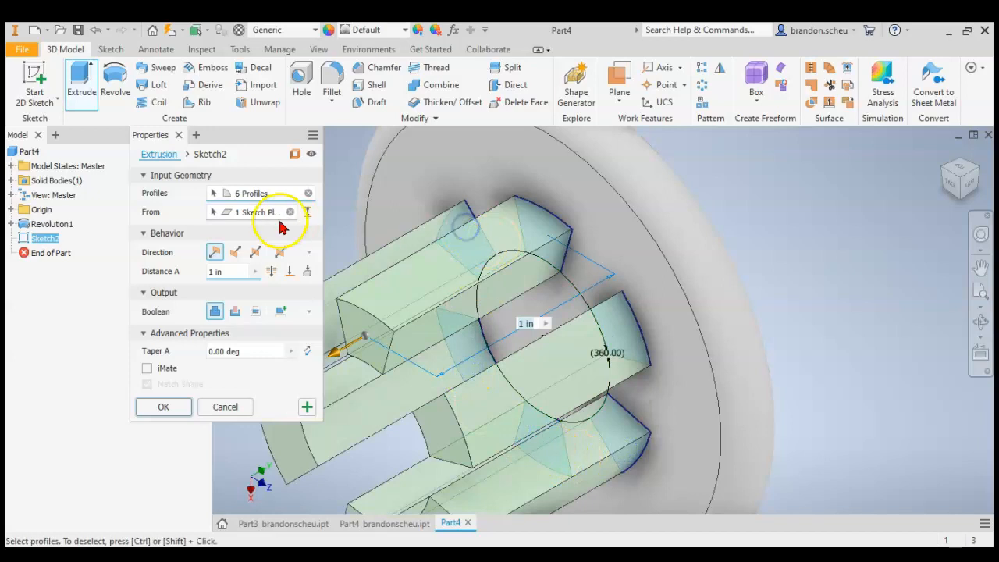
pyautogui.click(235, 252)
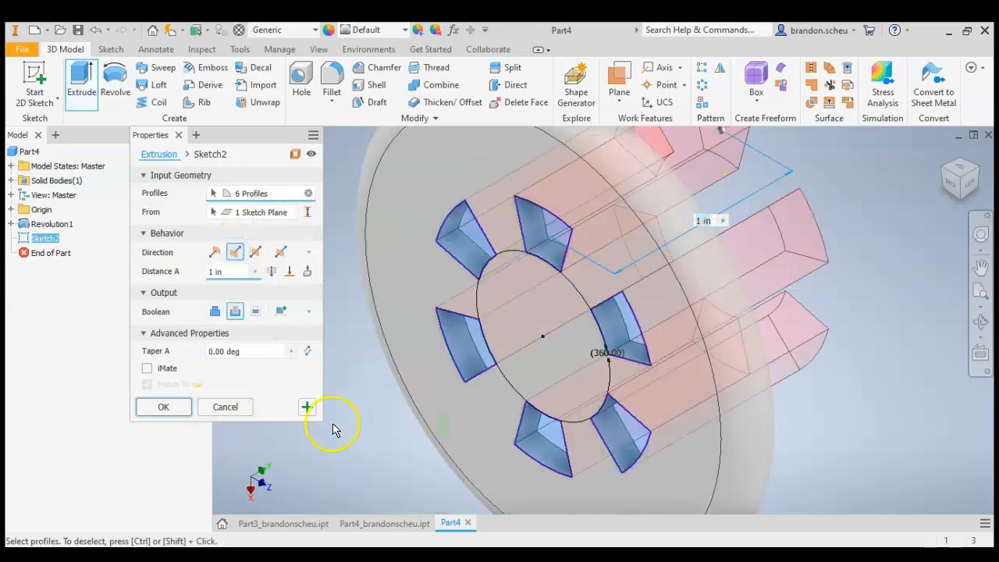
pyautogui.click(164, 406)
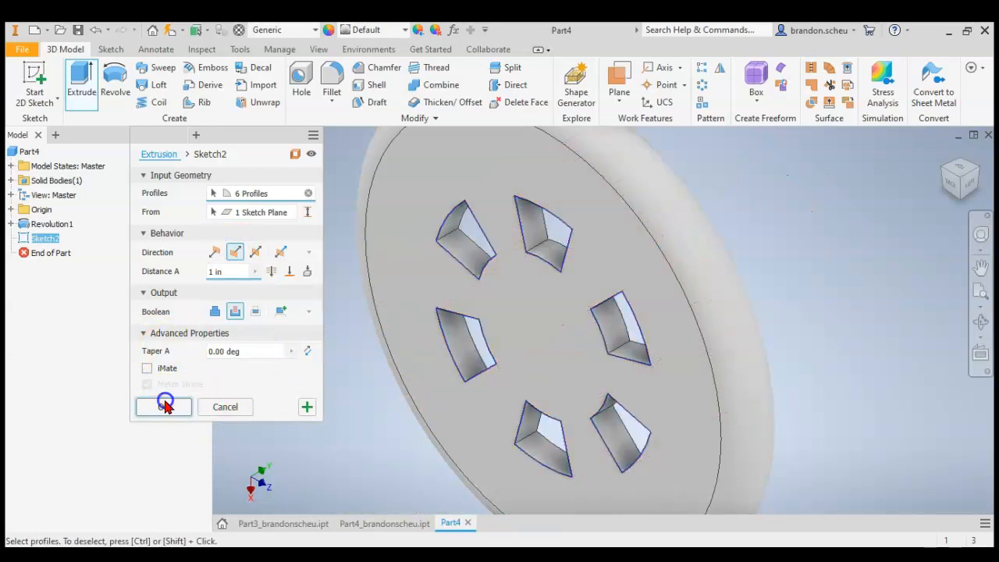
# Sketch a .280 in diameter circle centred on the wheel's back face and finish the sketch.
pyautogui.click(33, 78)
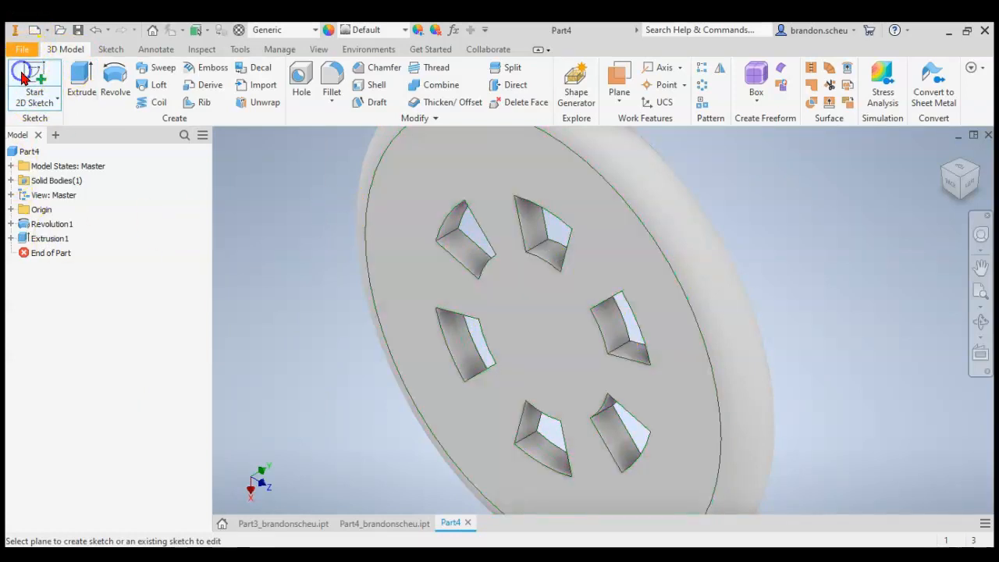
pyautogui.click(517, 301)
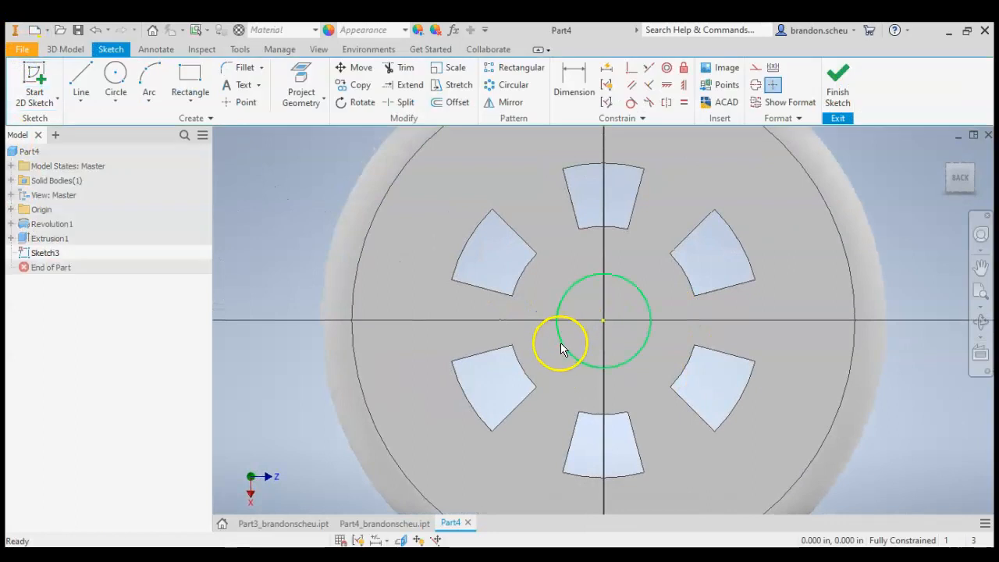
pyautogui.click(113, 70)
pyautogui.click(603, 320)
pyautogui.write('.280')
pyautogui.press('Return')
pyautogui.click(603, 320)
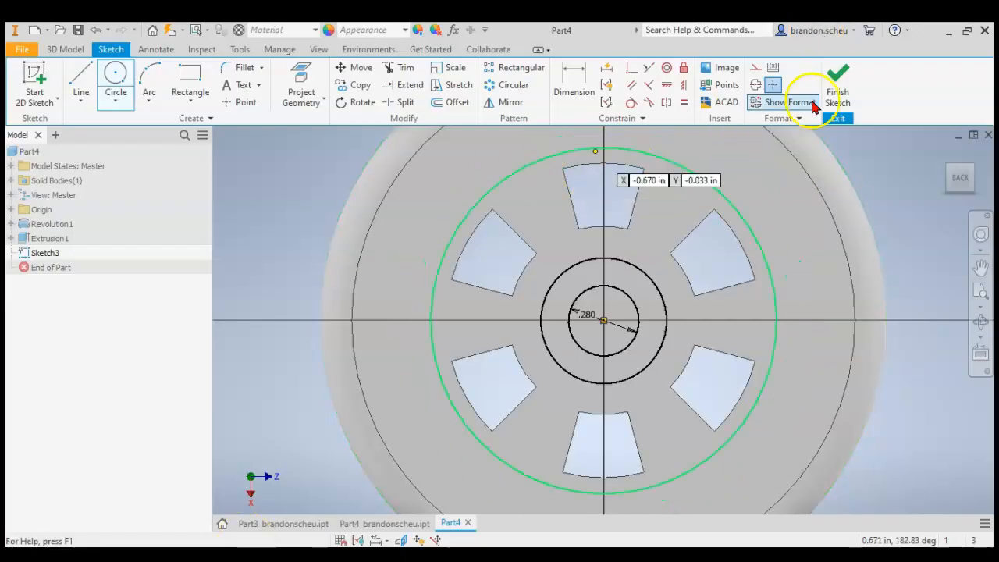
pyautogui.click(838, 88)
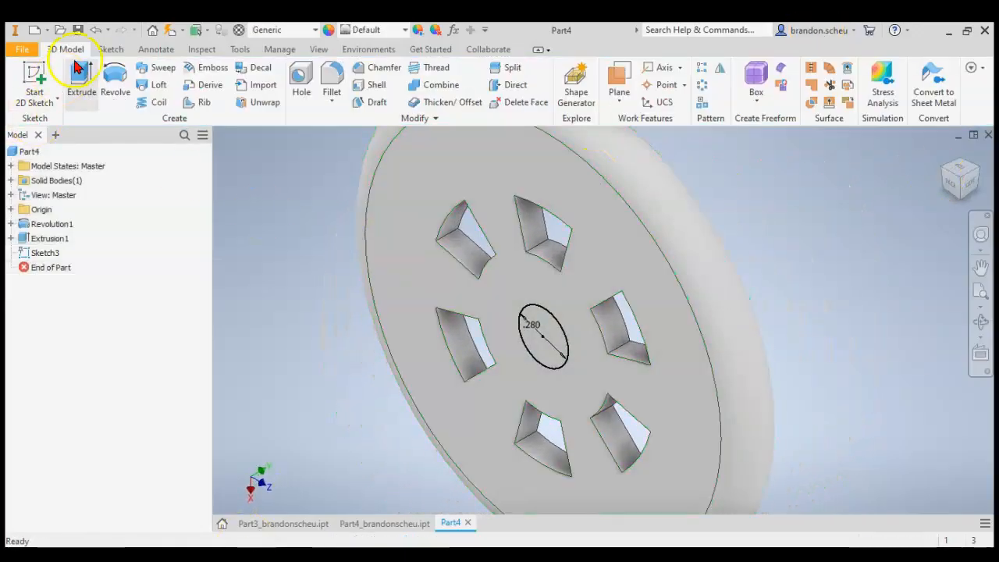
# Extrude the centre circle 1 in into the wheel as a cut for the through hole.
pyautogui.click(81, 78)
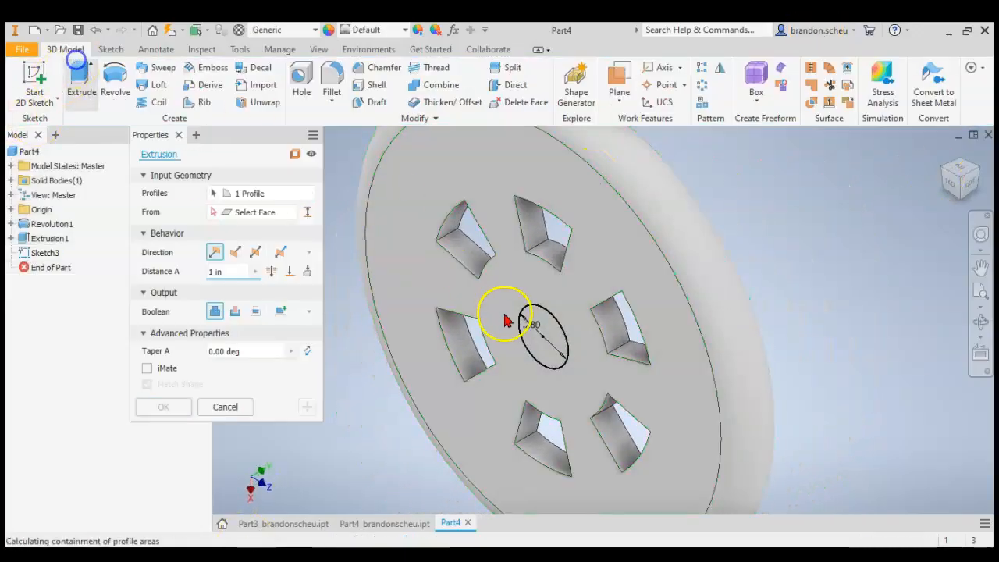
pyautogui.click(235, 251)
pyautogui.click(156, 404)
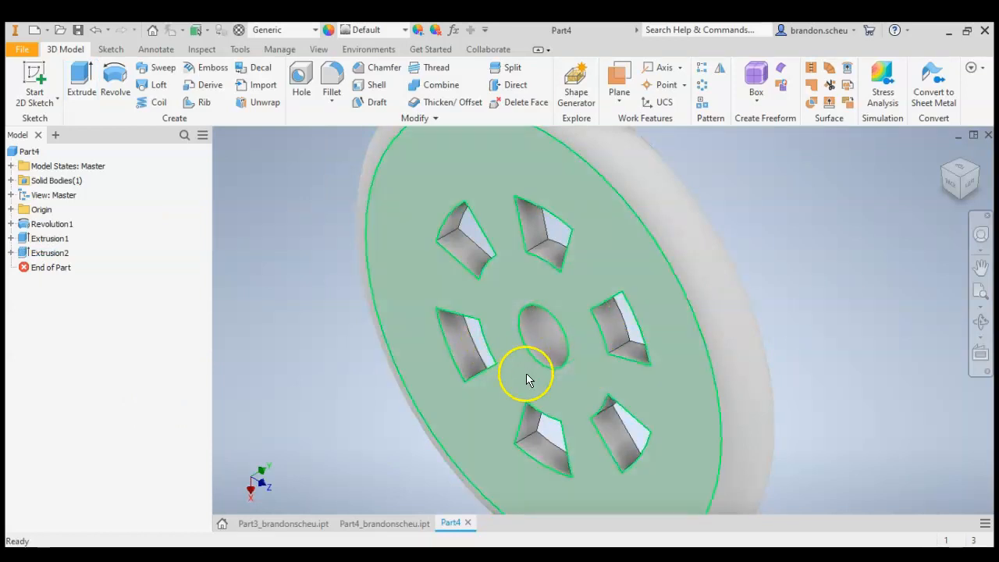
# Inspect the wheel from its front side and compare it with the Part #5 Wheel views in the Acrobat Reader PDF.
pyautogui.click(952, 178)
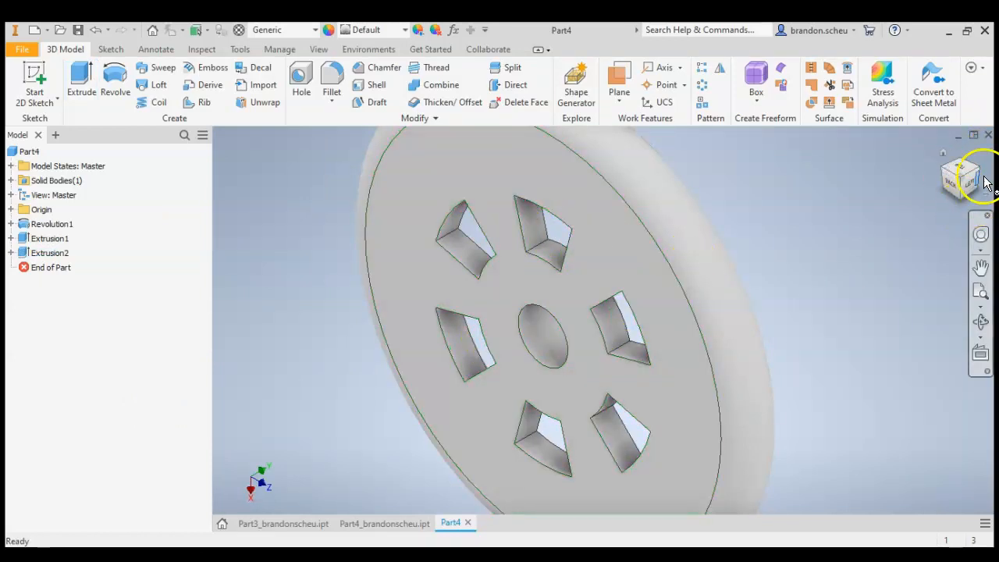
pyautogui.click(980, 181)
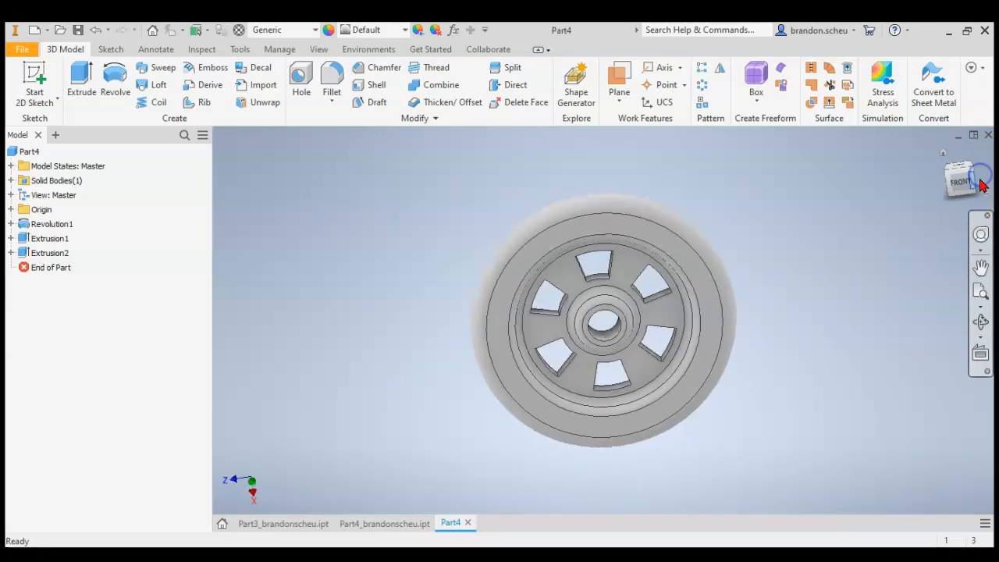
pyautogui.click(953, 180)
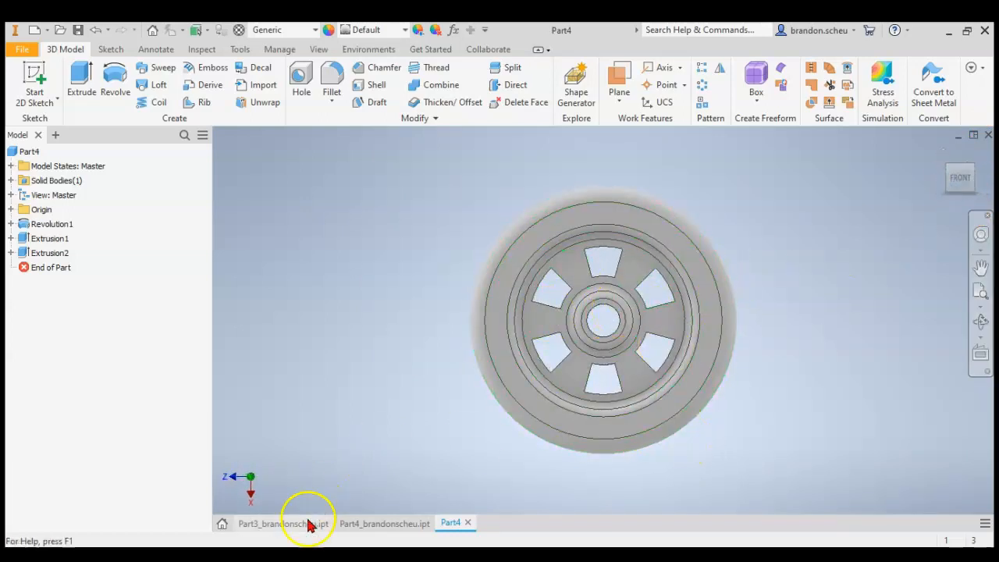
pyautogui.moveTo(200, 555)
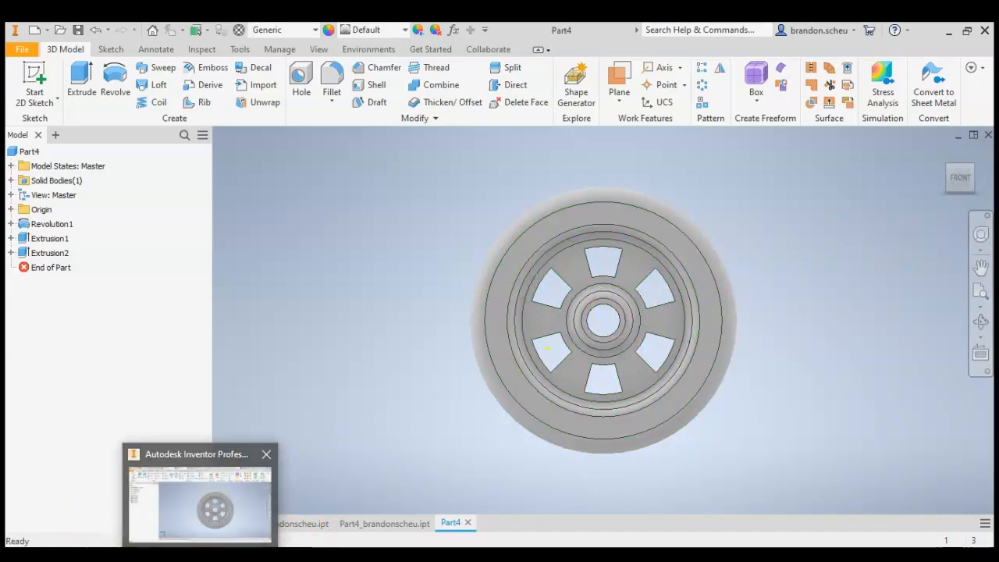
pyautogui.hotkey('alt', 'Tab')
pyautogui.scroll(5, 686, 395)
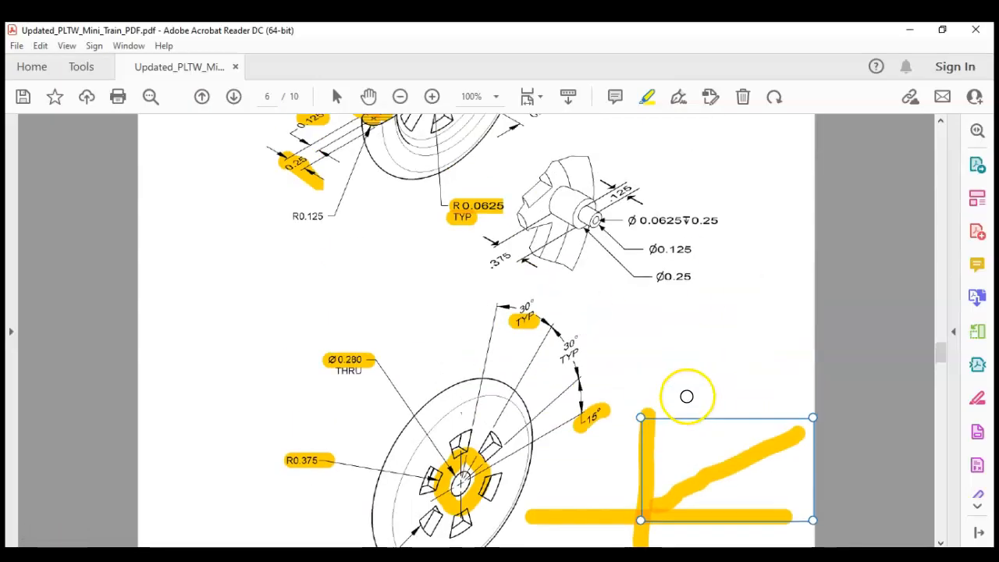
pyautogui.scroll(-4, 660, 272)
pyautogui.scroll(-2, 679, 320)
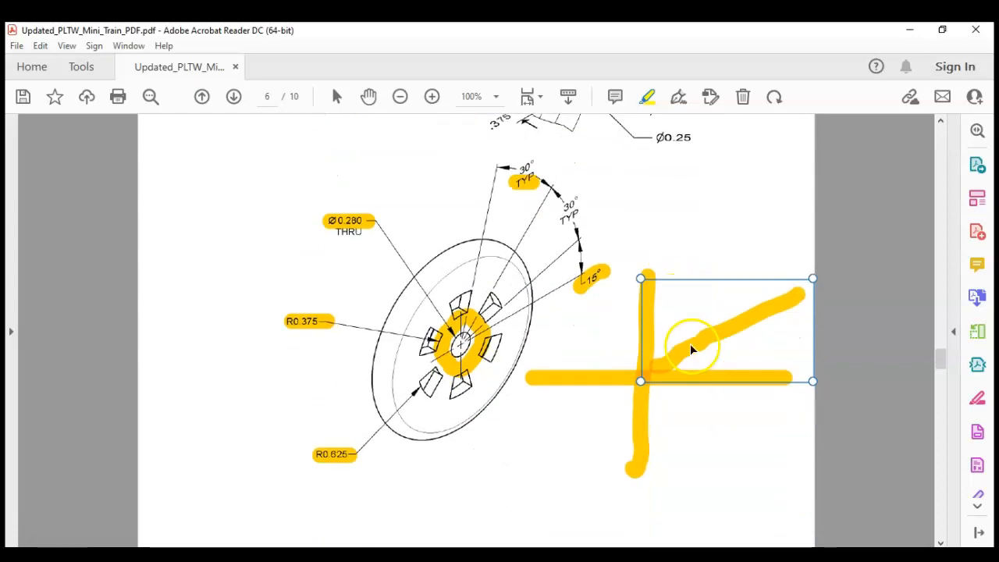
# Delete the vertical, diagonal and horizontal highlighter strokes drawn beside the wheel's window view in the PDF.
pyautogui.click(694, 346)
pyautogui.click(651, 315)
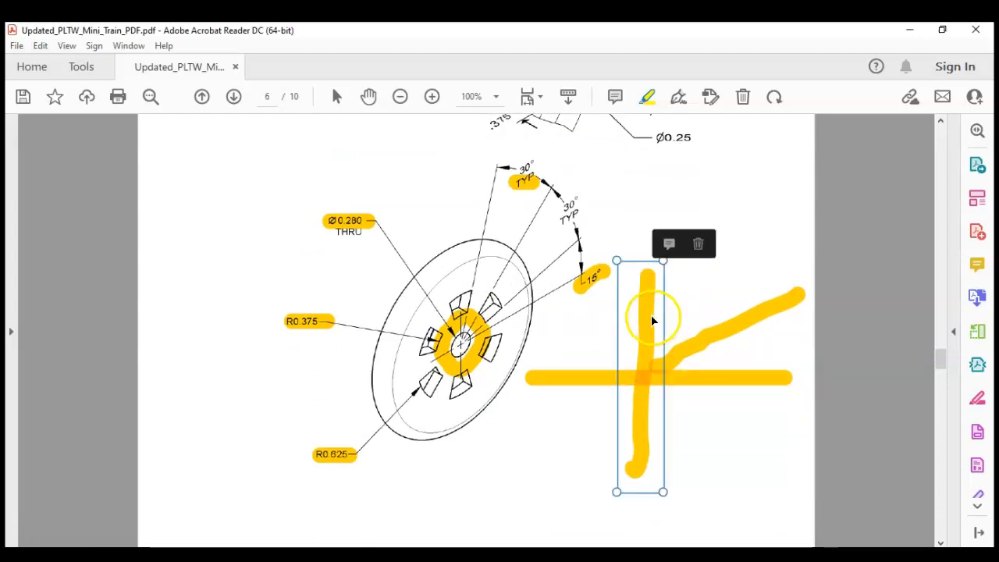
pyautogui.press('Delete')
pyautogui.click(686, 350)
pyautogui.press('Delete')
pyautogui.click(693, 383)
pyautogui.press('Delete')
pyautogui.scroll(6, 698, 371)
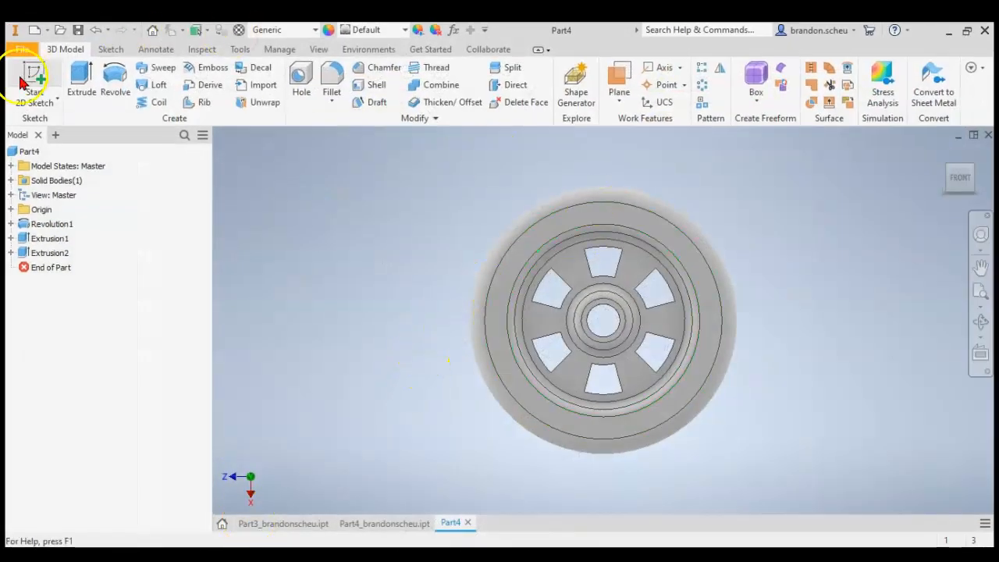
# In Inventor, start a 2D sketch on the wheel's recessed web face that surrounds the six windows.
pyautogui.click(32, 78)
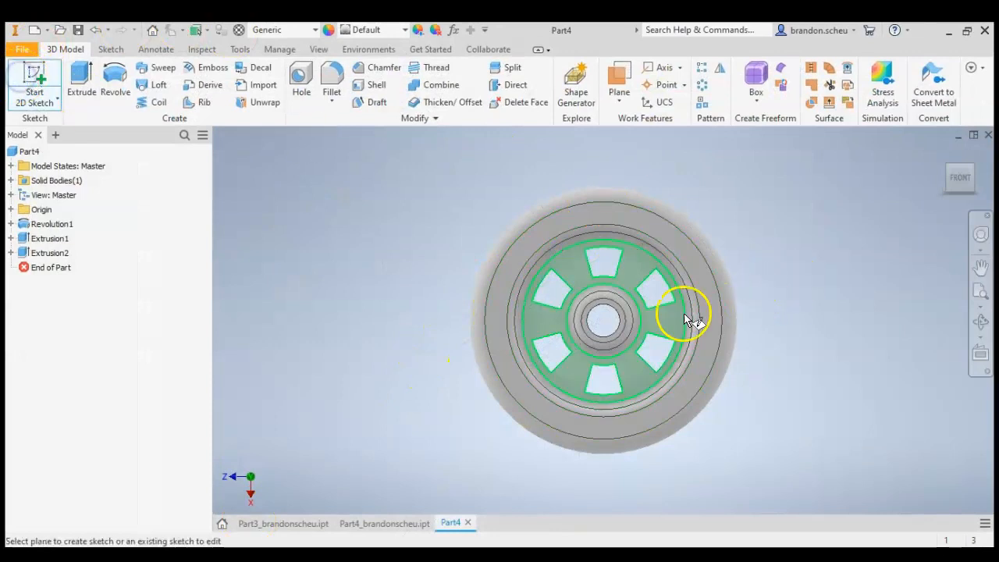
pyautogui.click(659, 316)
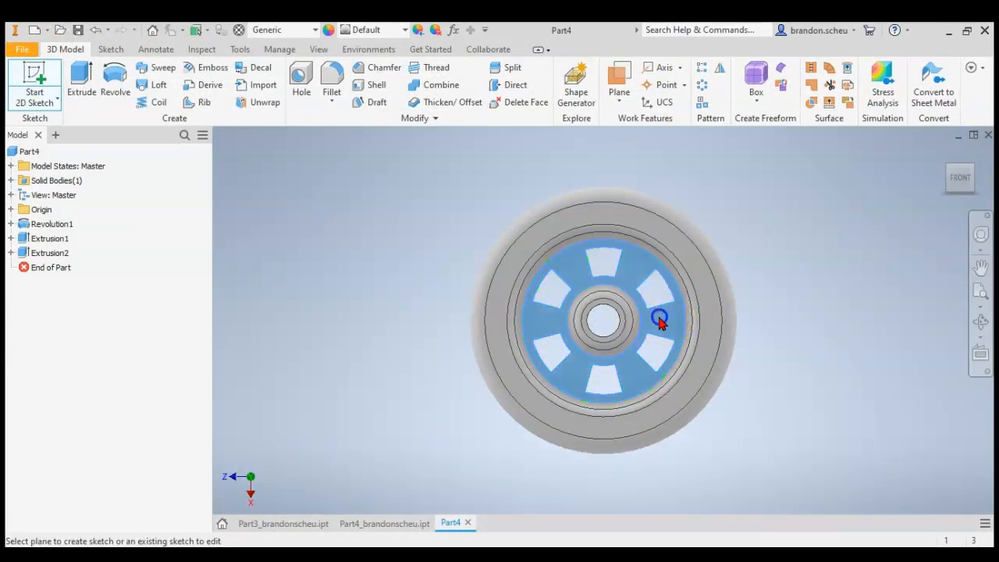
pyautogui.click(951, 170)
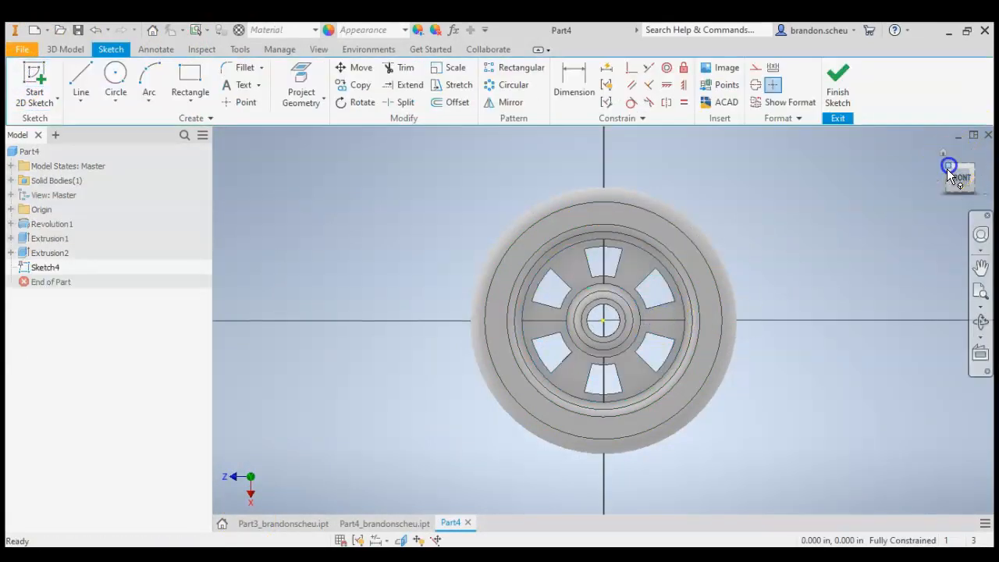
pyautogui.scroll(-6, 635, 320)
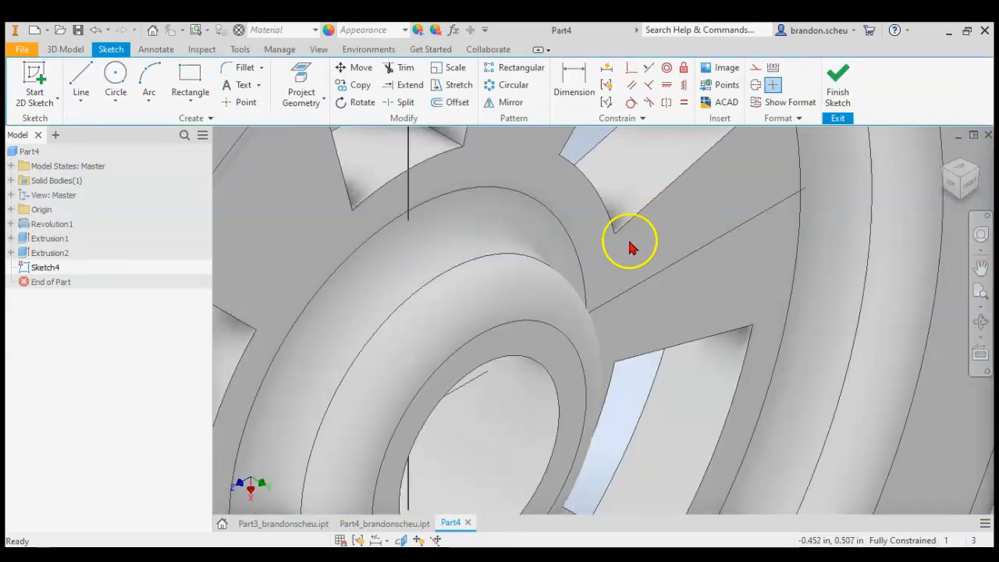
pyautogui.scroll(8, 694, 289)
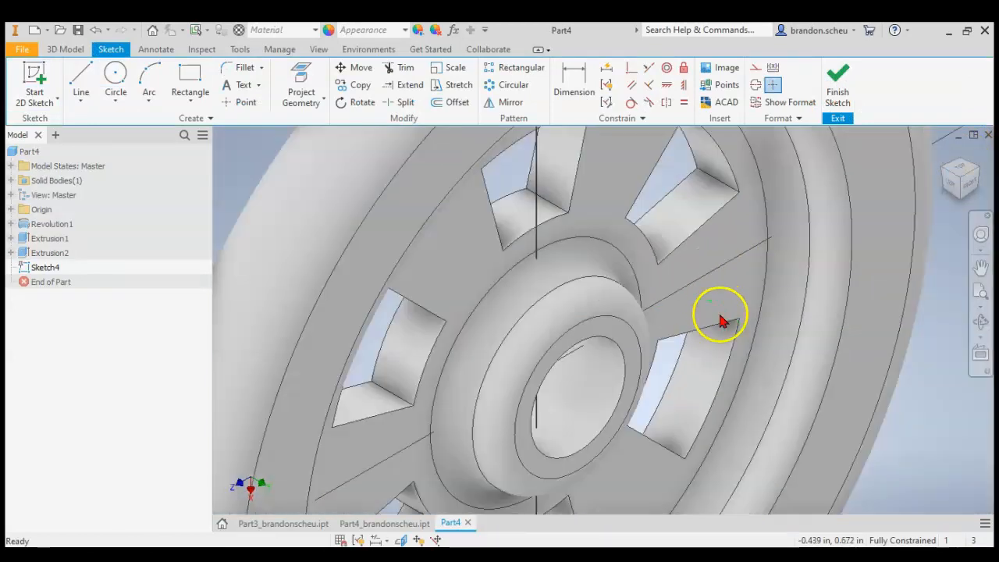
pyautogui.click(967, 179)
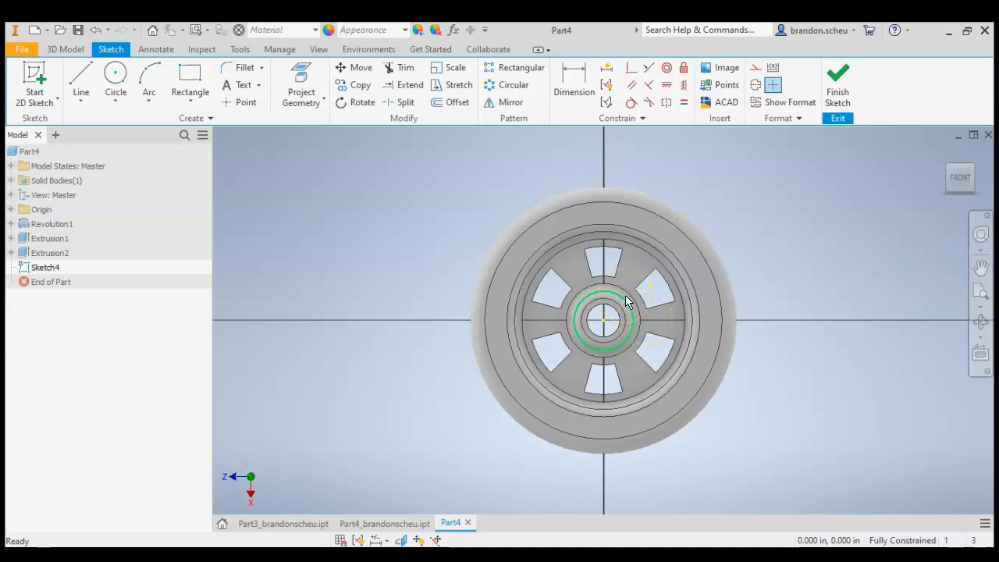
# Slice the graphics at the sketch plane to expose the wheel's cut section on the web face.
pyautogui.press('F7')
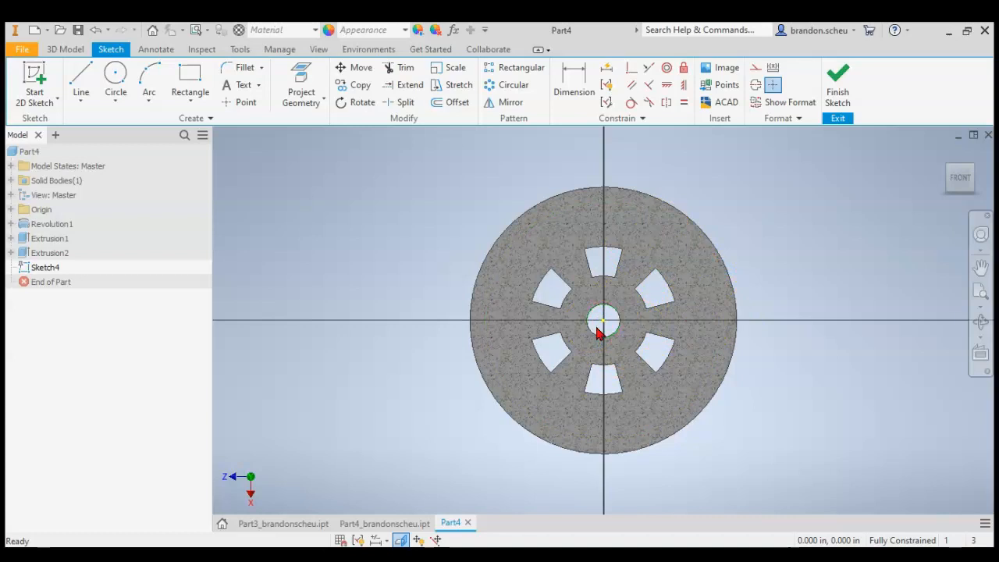
pyautogui.press('F7')
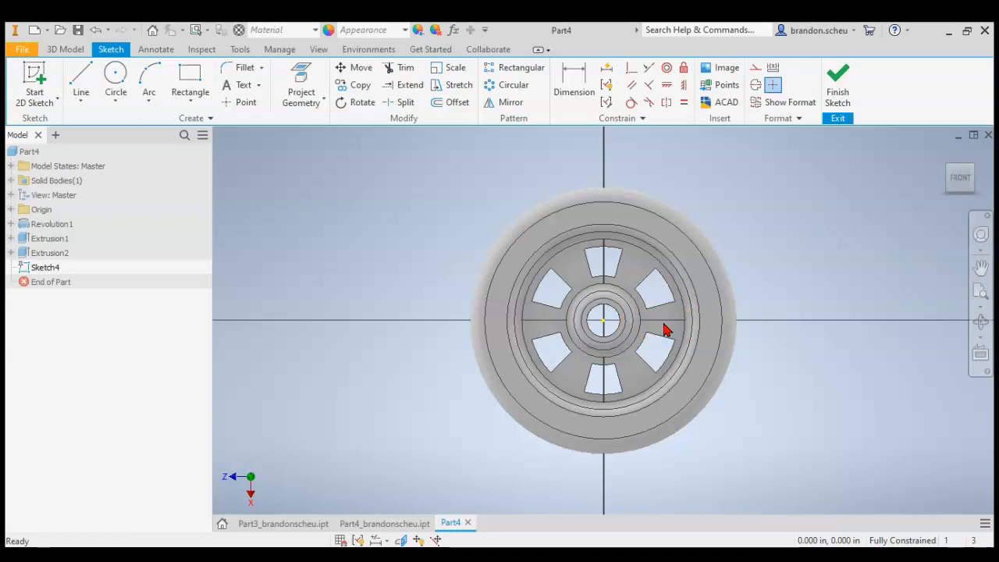
pyautogui.press('F7')
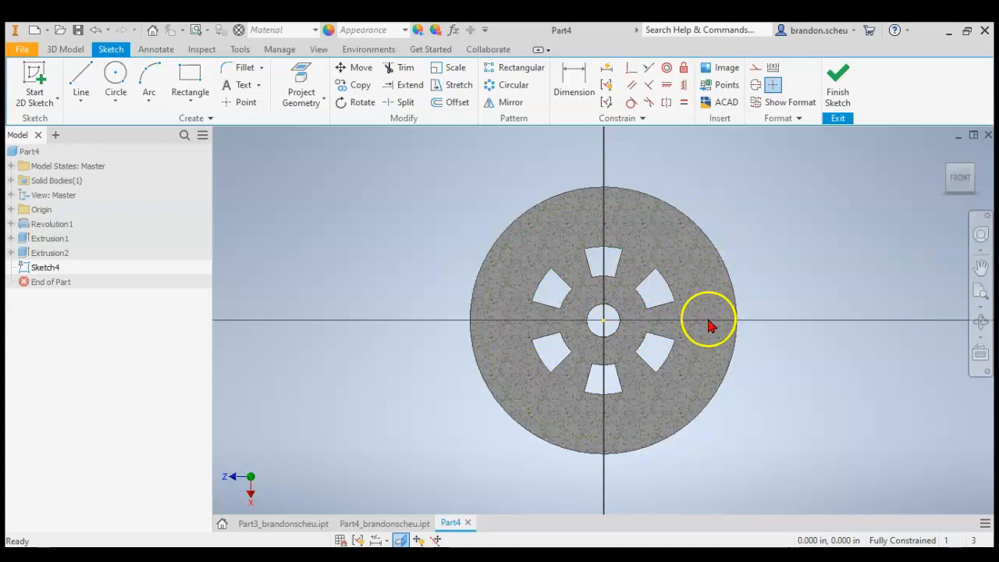
pyautogui.click(950, 173)
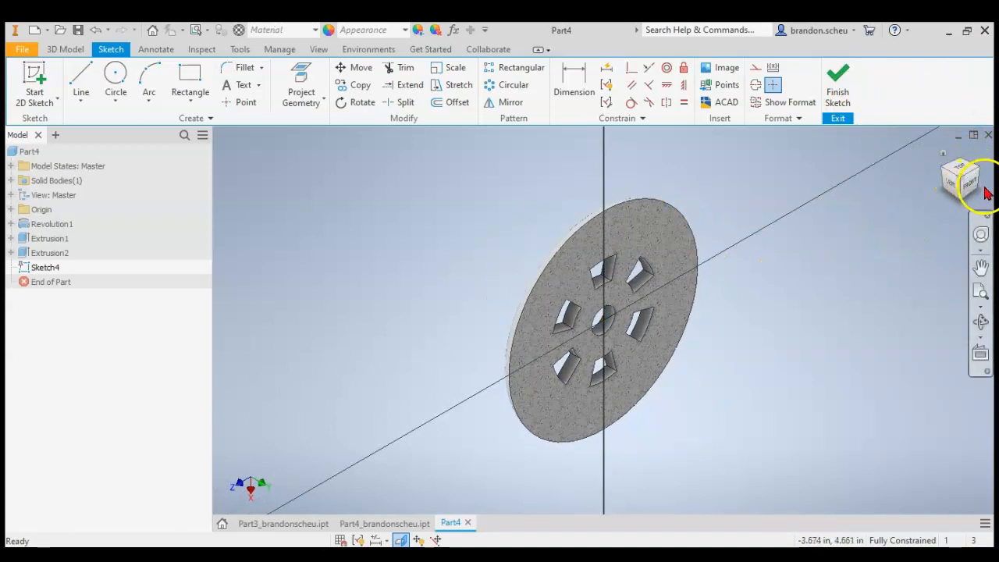
pyautogui.click(968, 188)
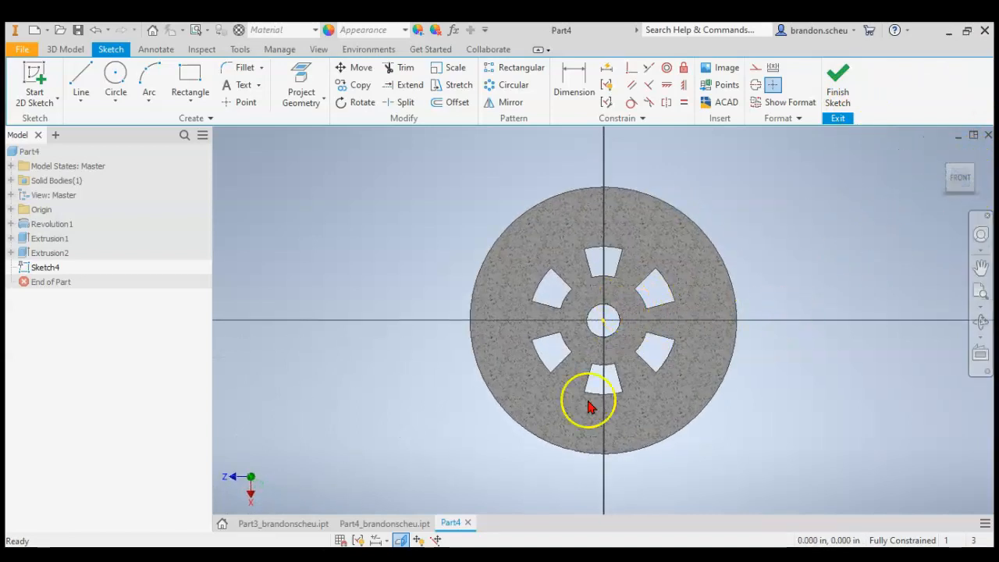
# Switch to the Acrobat Reader PDF and highlight the pin's 0.700, Ø0.25 and .375 dimensions on the Part #5 Wheel page.
pyautogui.click(275, 555)
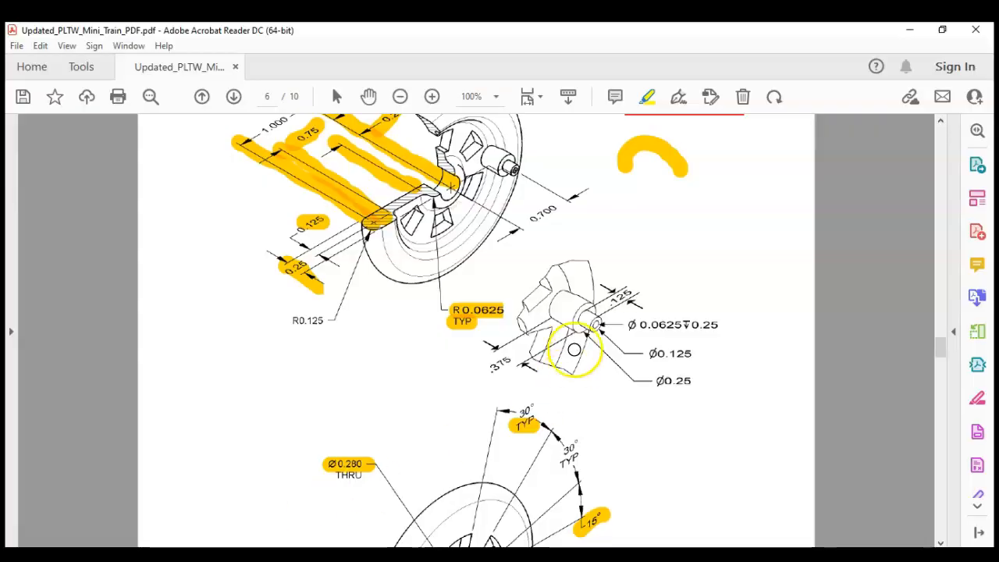
pyautogui.scroll(-1, 575, 350)
pyautogui.scroll(1, 615, 279)
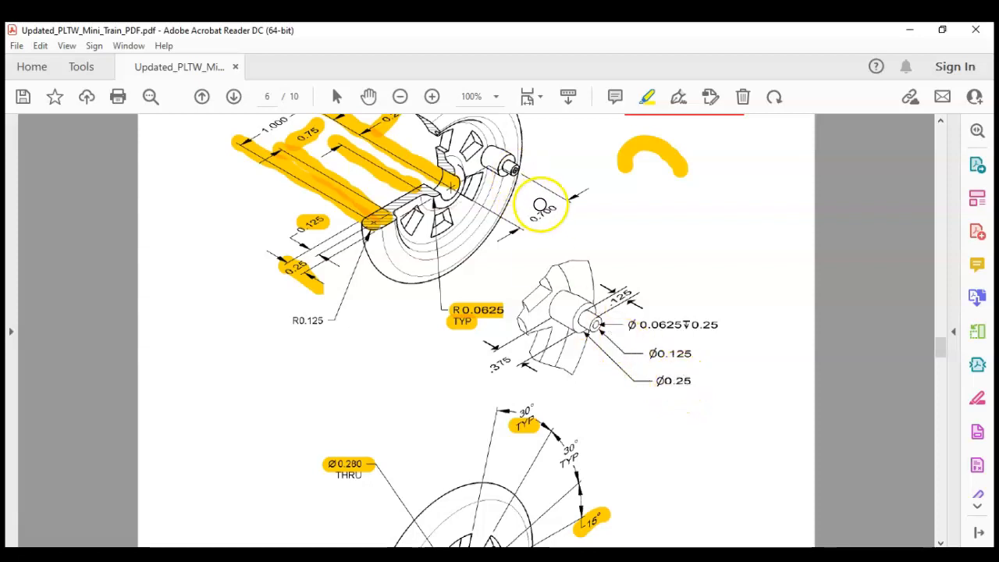
pyautogui.moveTo(578, 196); pyautogui.dragTo(501, 231)
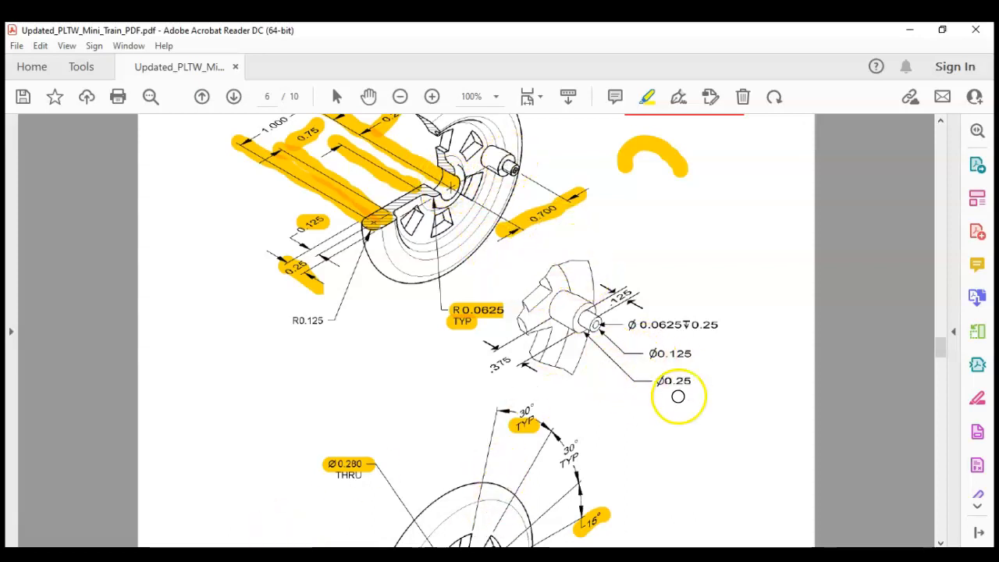
pyautogui.moveTo(654, 380); pyautogui.dragTo(705, 381)
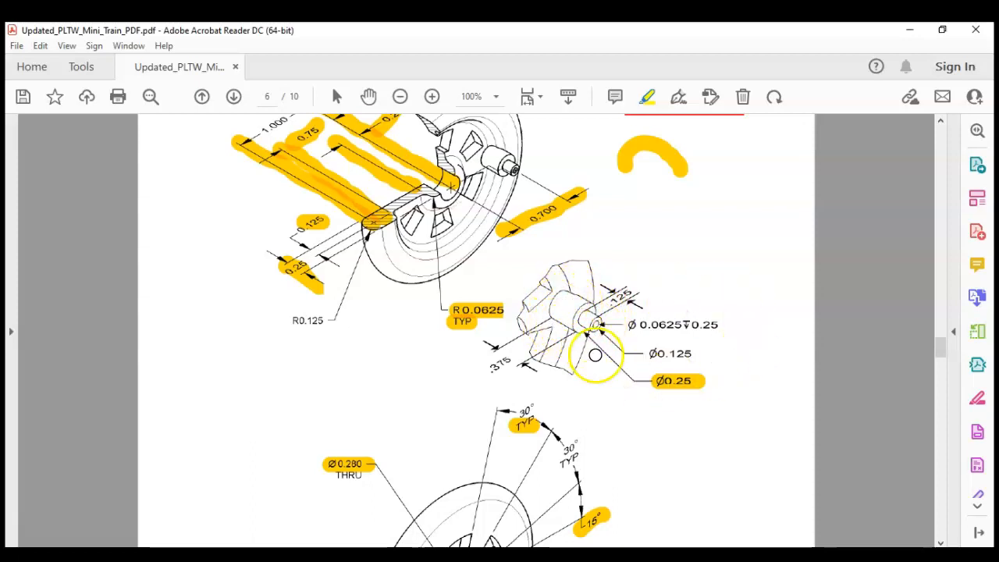
pyautogui.moveTo(482, 364)
pyautogui.mouseDown()
pyautogui.moveTo(499, 362)
pyautogui.moveTo(491, 372)
pyautogui.mouseUp()
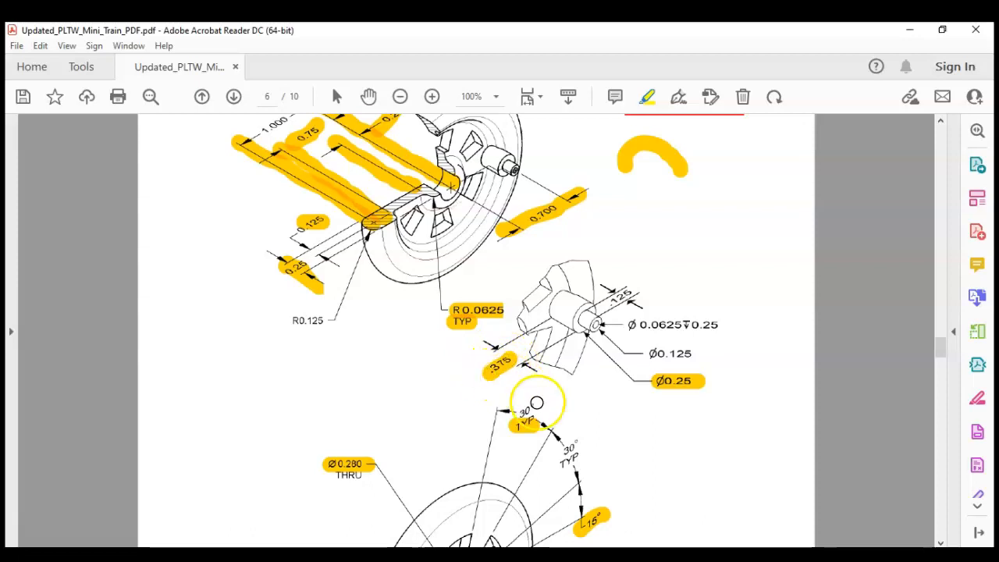
# Back in Inventor, project the web face's edges and draw a .700 in horizontal line from the wheel's centre between two windows.
pyautogui.moveTo(236, 555)
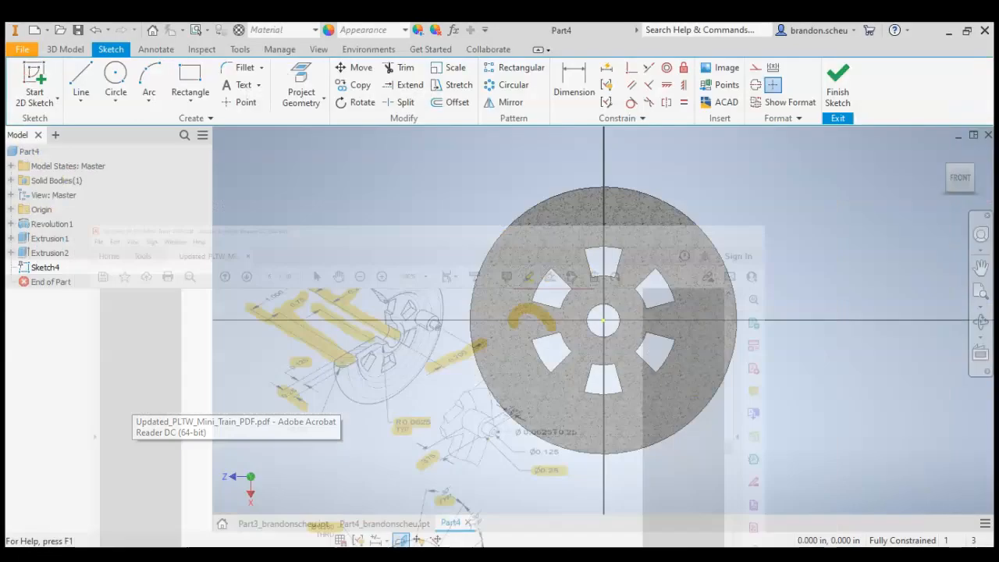
pyautogui.click(302, 80)
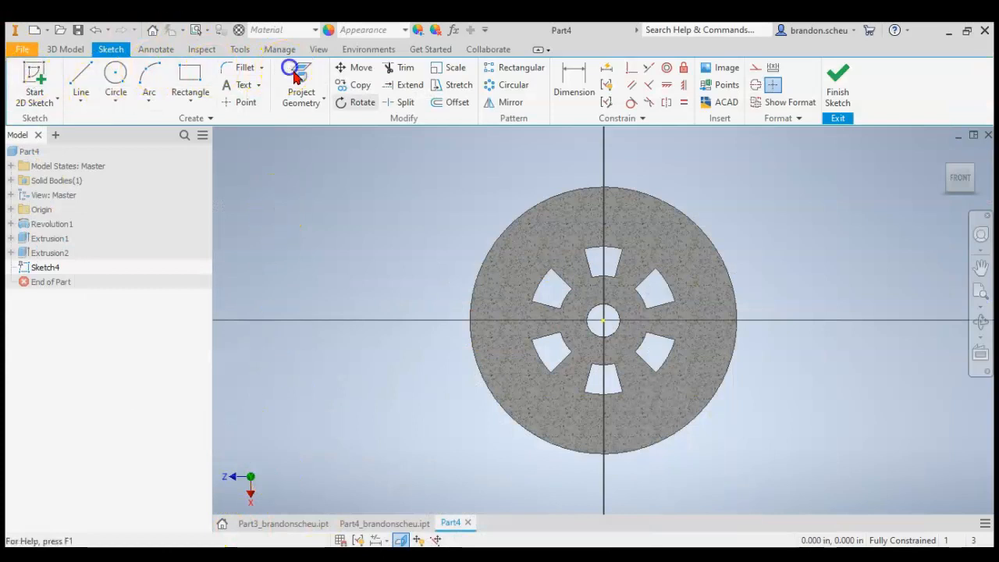
pyautogui.click(635, 324)
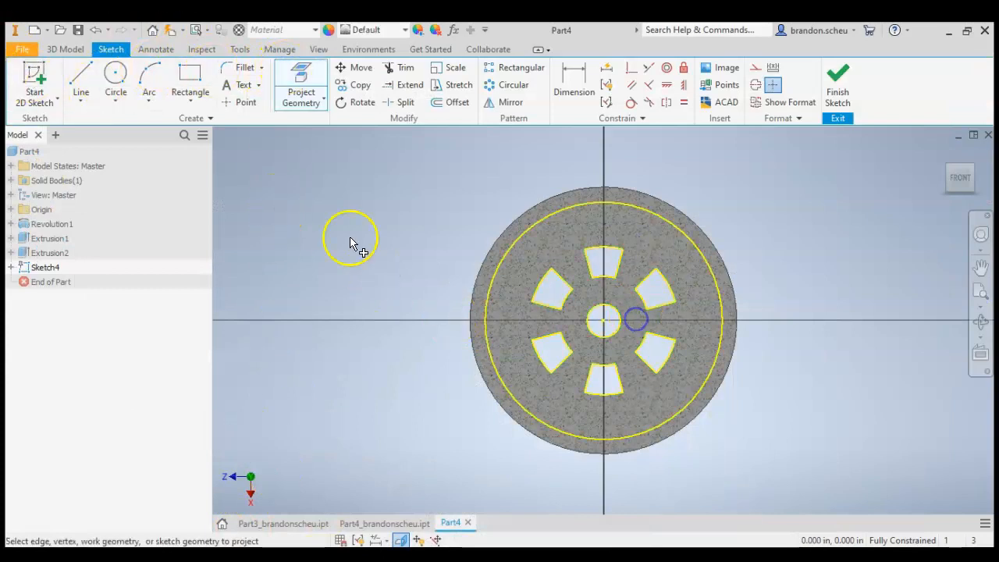
pyautogui.click(81, 78)
pyautogui.click(603, 320)
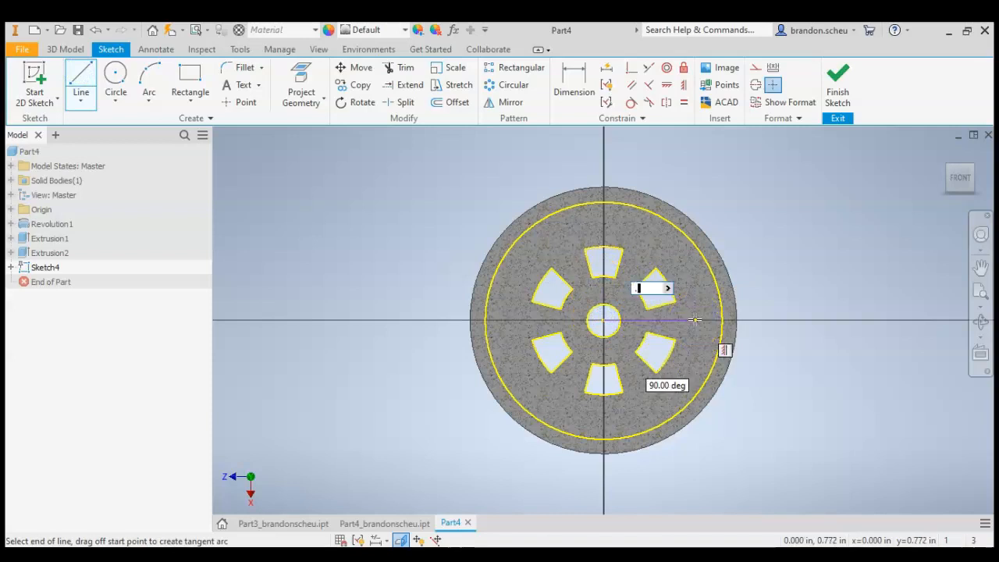
pyautogui.scroll(-3, 695, 320)
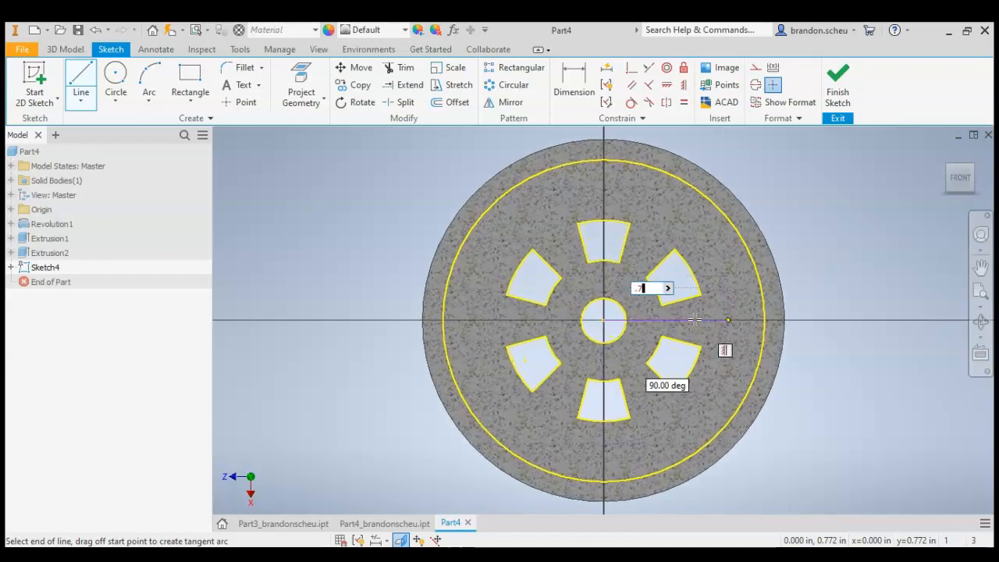
pyautogui.write('00')
pyautogui.press('Return')
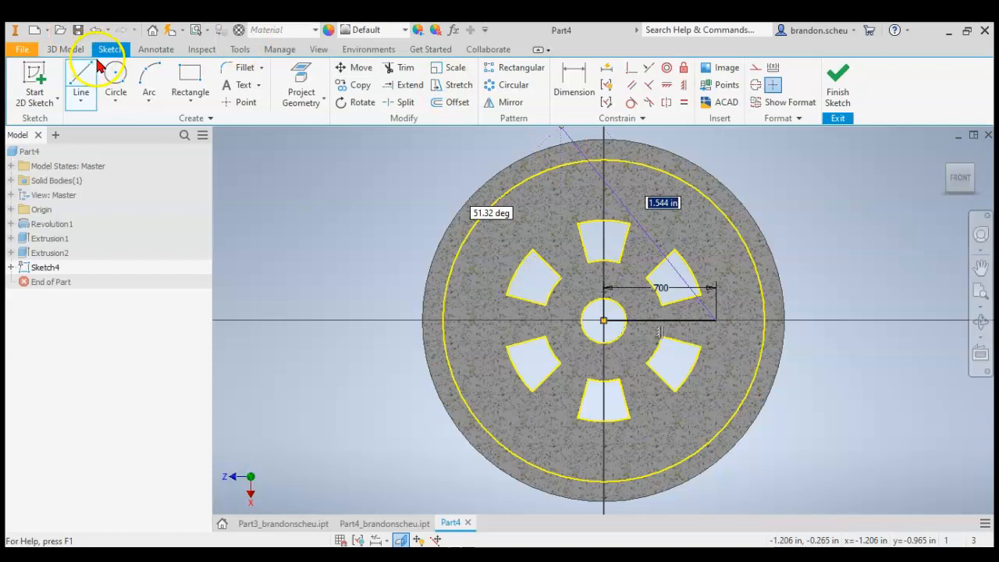
# Draw a .250 in diameter circle centred on the outer end of the .700 in line and finish the sketch.
pyautogui.click(106, 68)
pyautogui.click(715, 320)
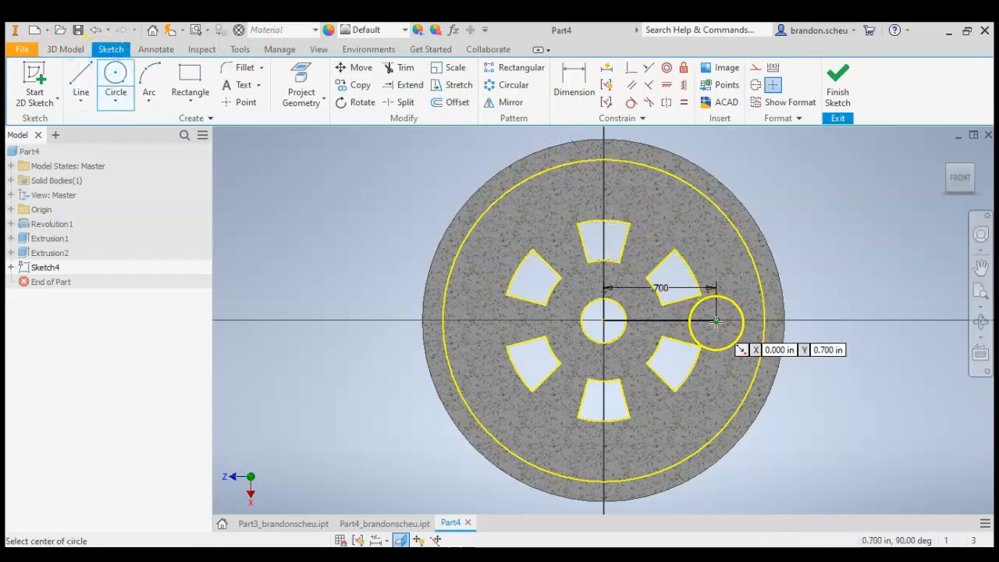
pyautogui.press('Return')
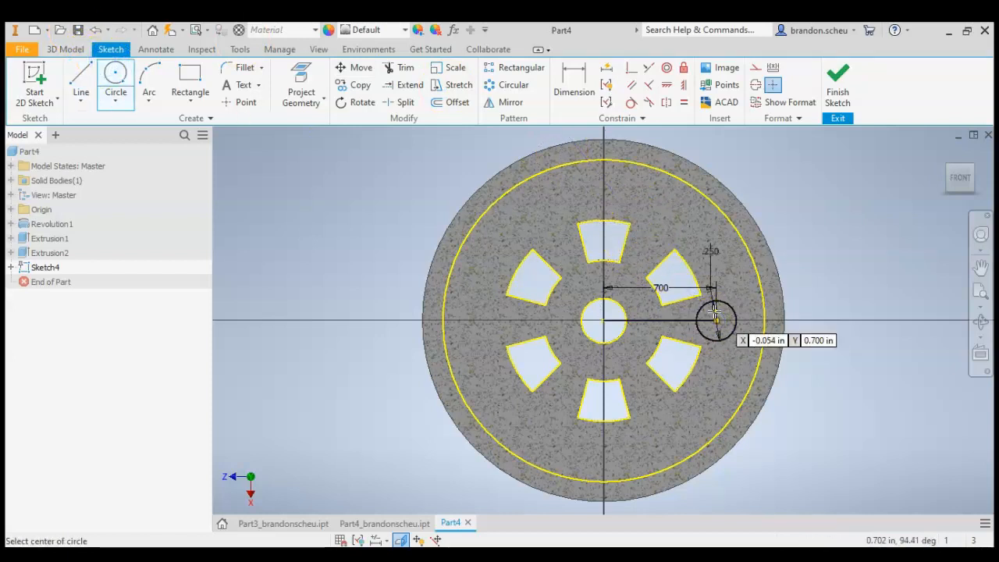
pyautogui.click(837, 78)
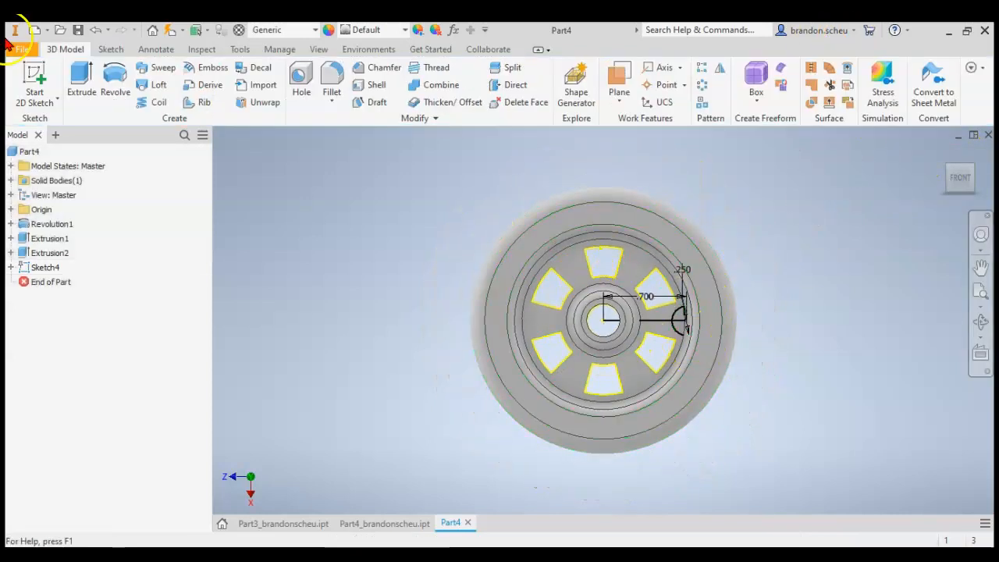
# Extrude the .250 in circle .375 in outward from the web face as a joined pin.
pyautogui.click(81, 78)
pyautogui.scroll(-3, 669, 301)
pyautogui.click(686, 321)
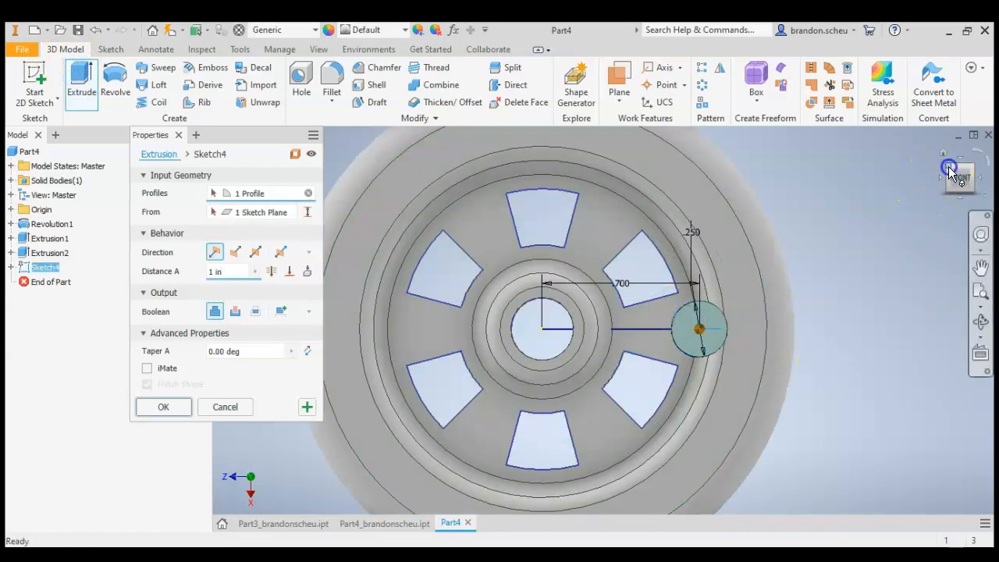
pyautogui.click(949, 169)
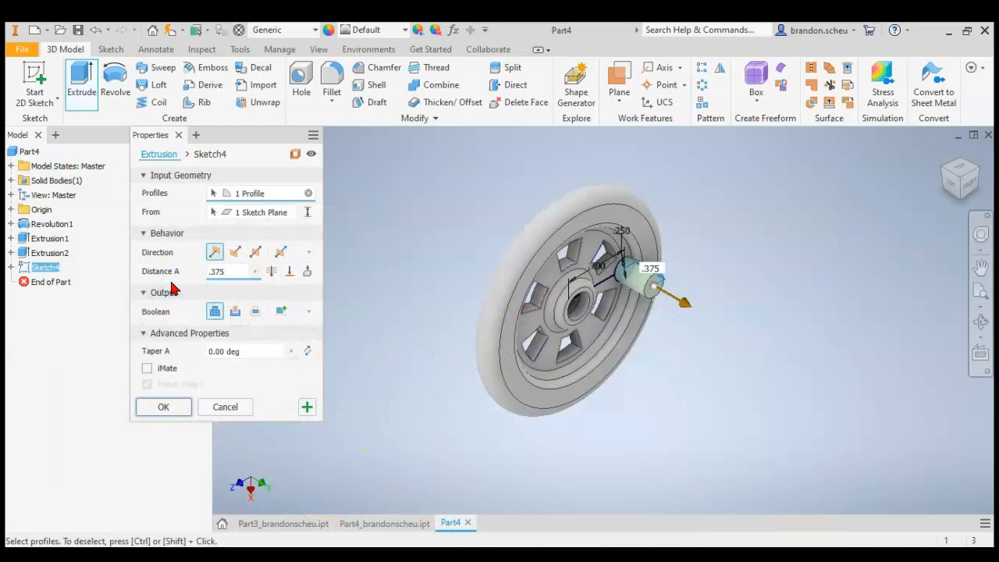
pyautogui.click(162, 407)
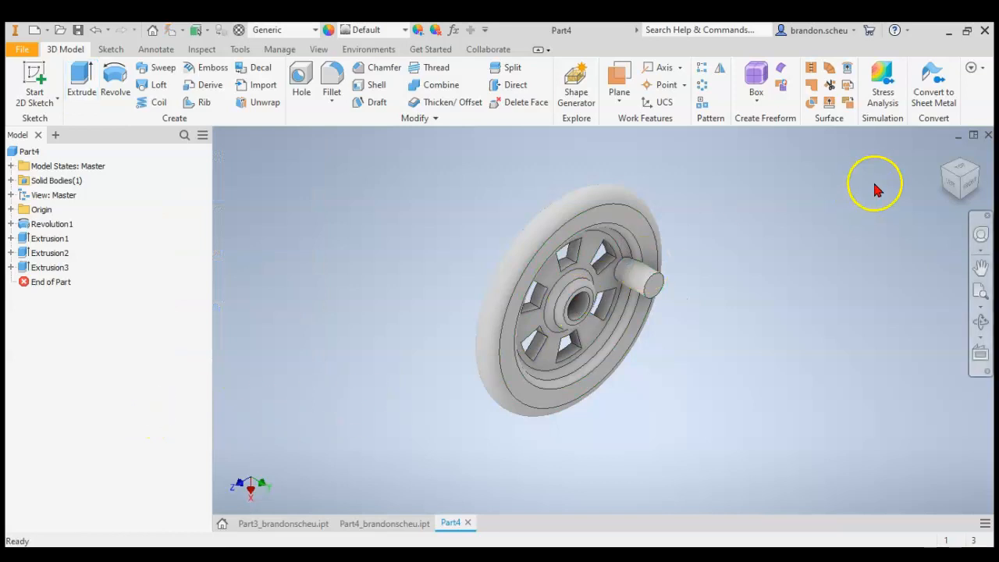
# Highlight the pin tip's Ø0.125 and .125 dimensions in the Acrobat Reader PDF and return to the Inventor wheel model.
pyautogui.click(970, 184)
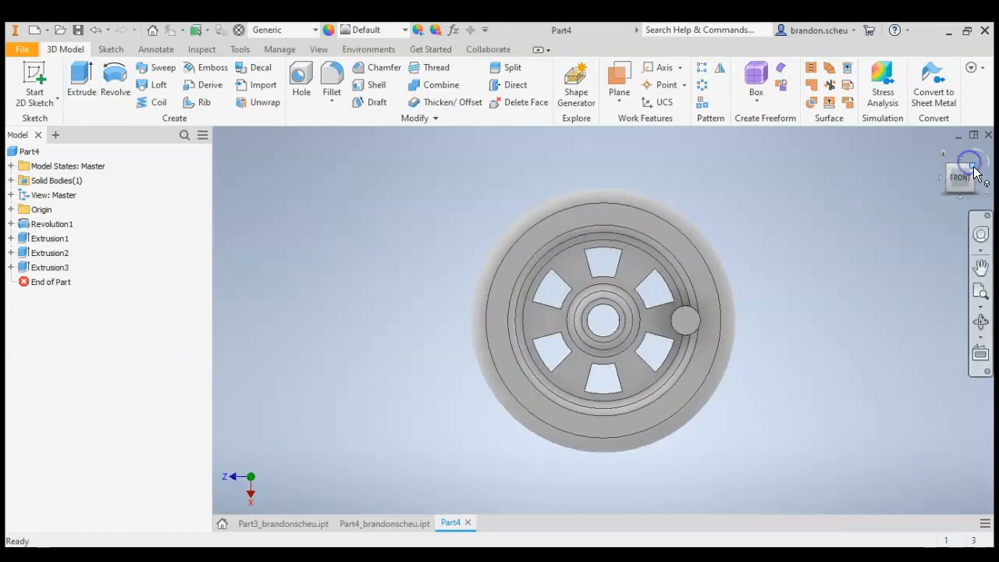
pyautogui.click(974, 173)
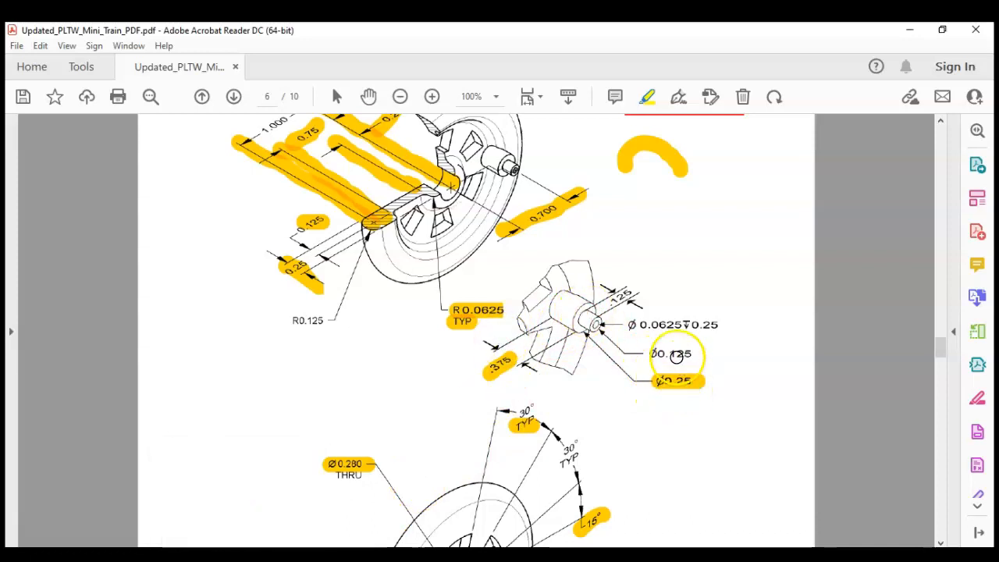
pyautogui.moveTo(638, 353); pyautogui.dragTo(687, 354)
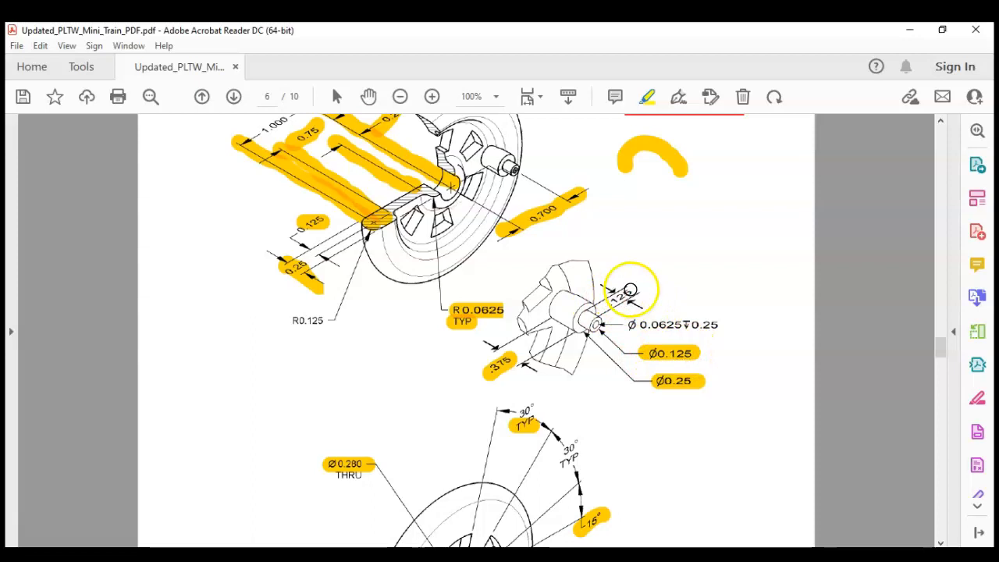
pyautogui.moveTo(609, 302); pyautogui.dragTo(636, 288)
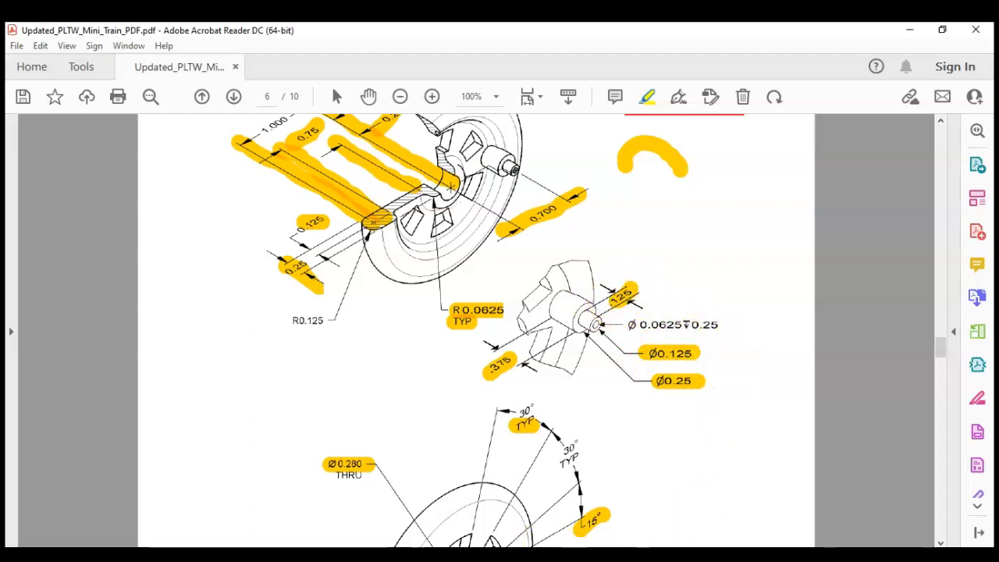
pyautogui.click(201, 479)
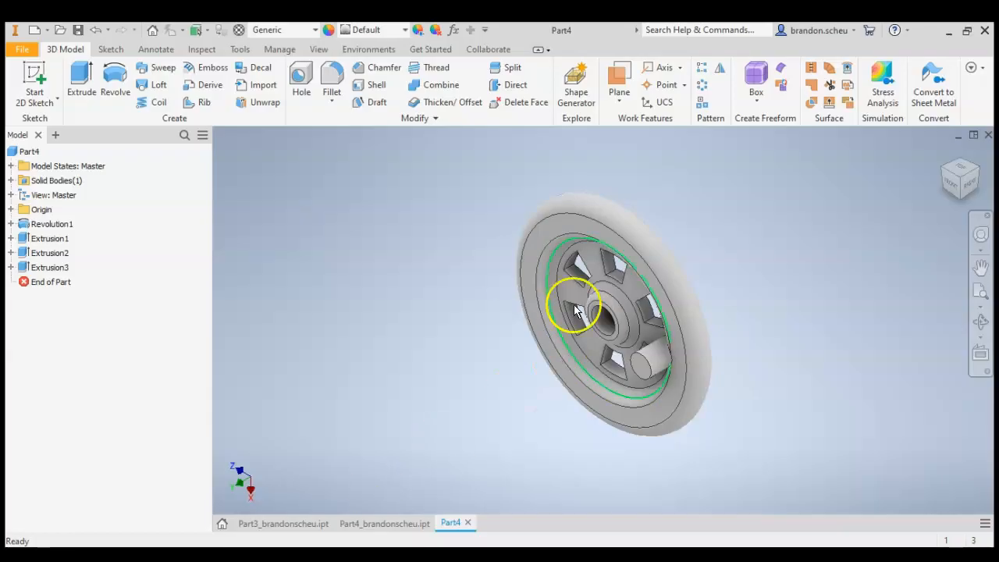
# Sketch on the pin's end face, project its outer edge, draw a concentric .125 in diameter circle and finish the sketch.
pyautogui.click(35, 81)
pyautogui.scroll(-5, 680, 380)
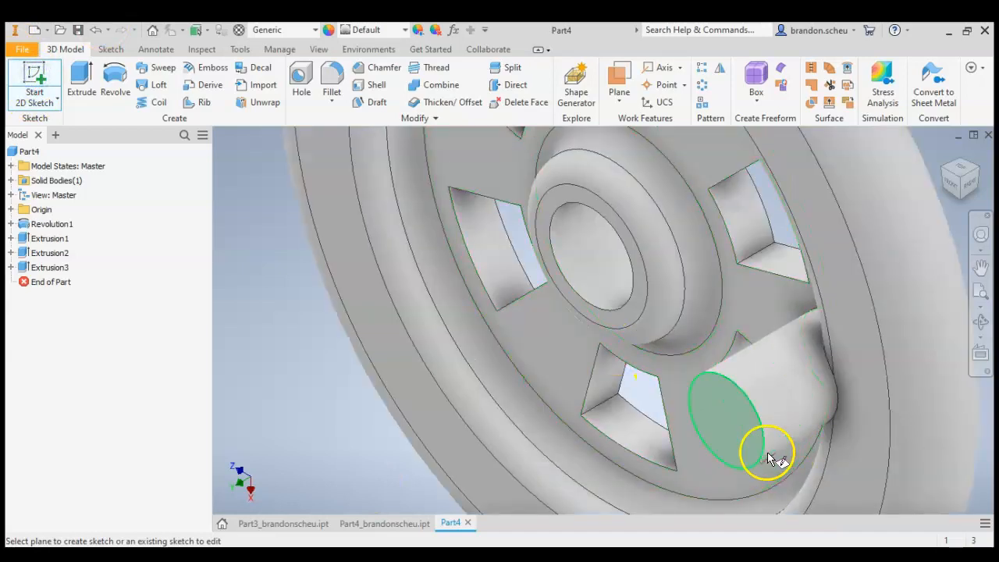
pyautogui.click(741, 432)
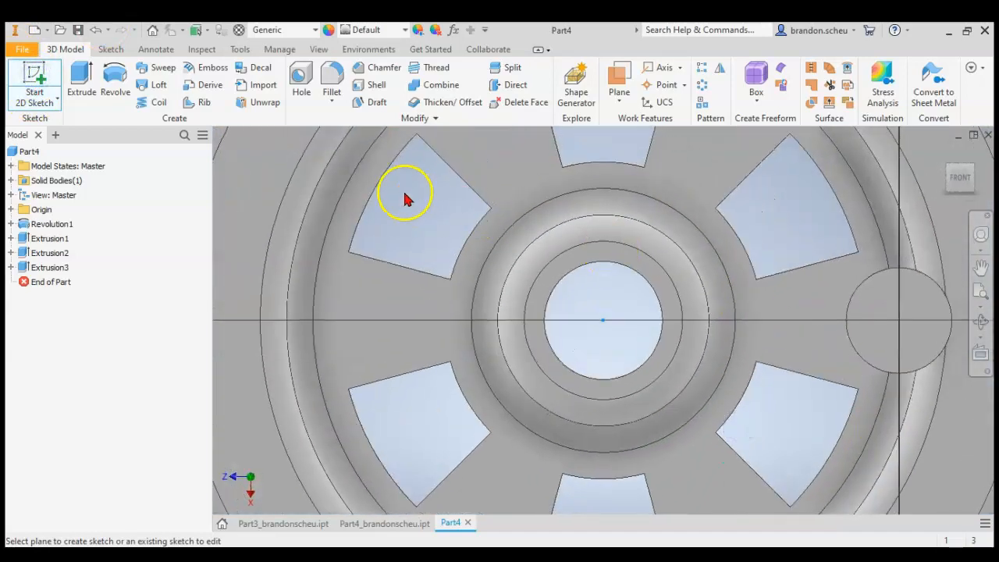
pyautogui.click(312, 90)
pyautogui.click(882, 329)
pyautogui.click(116, 73)
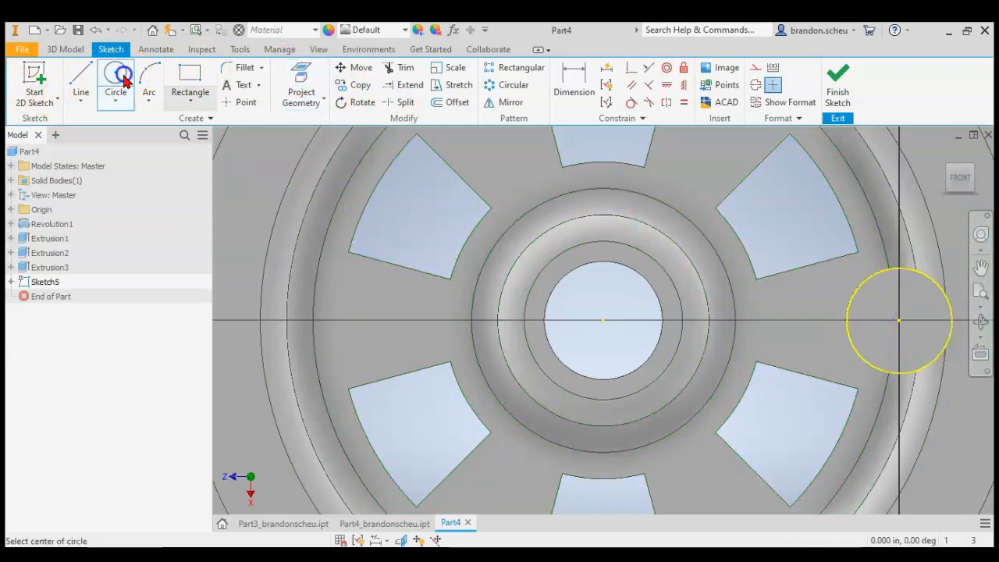
pyautogui.click(898, 321)
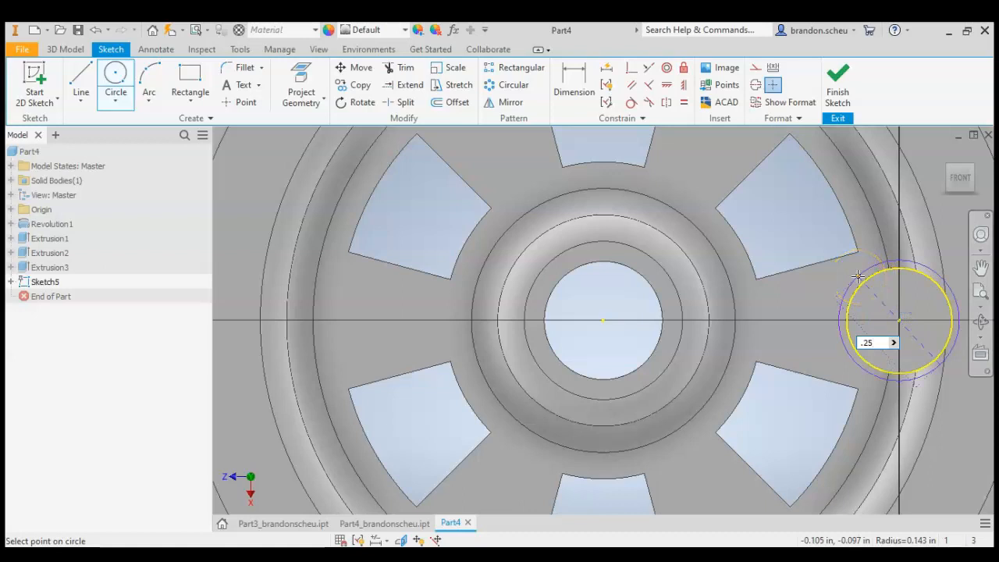
pyautogui.write('.125')
pyautogui.press('Return')
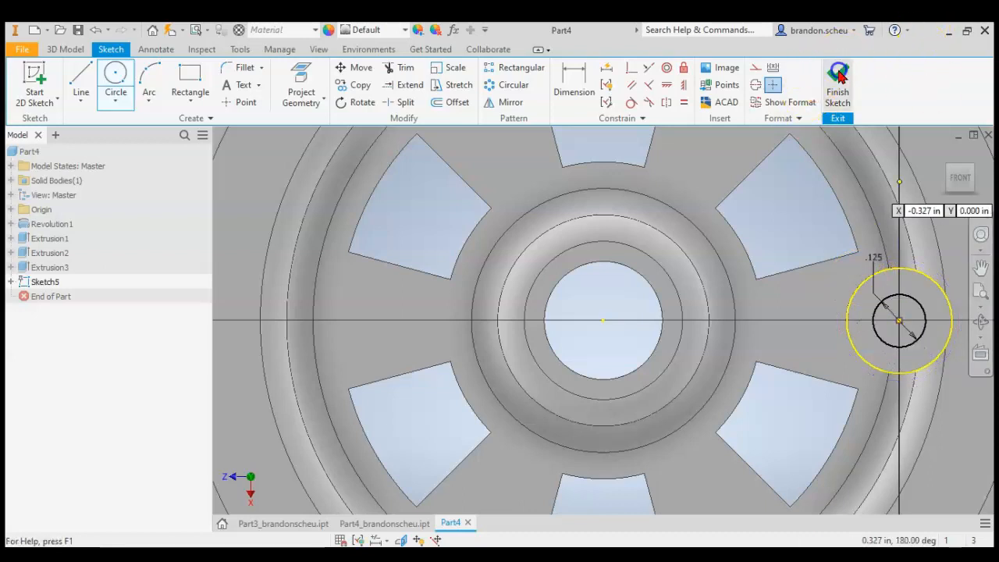
pyautogui.click(837, 74)
# Extrude the .125 in circle .125 in outward from the pin's end face as a joined tip.
pyautogui.click(87, 78)
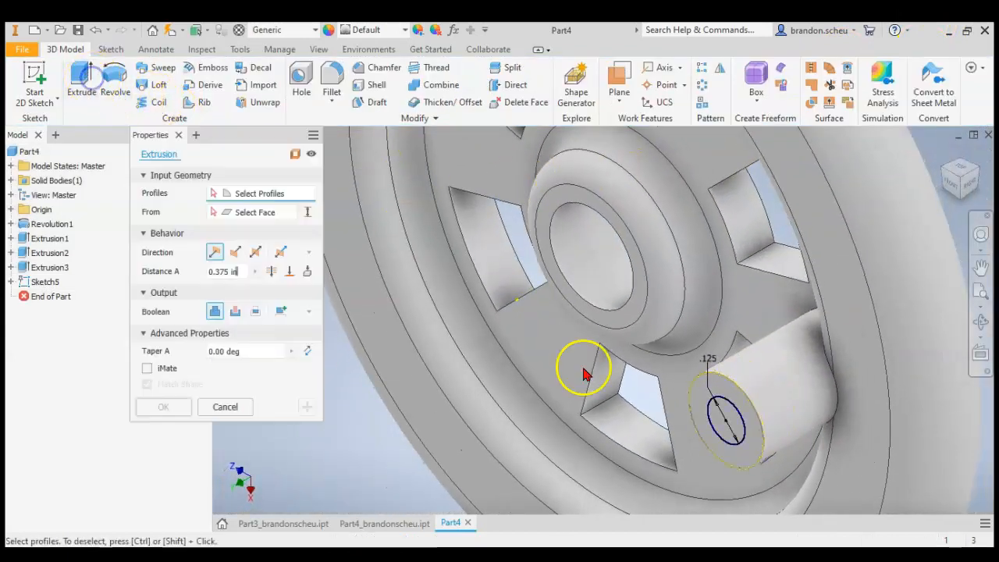
pyautogui.click(725, 418)
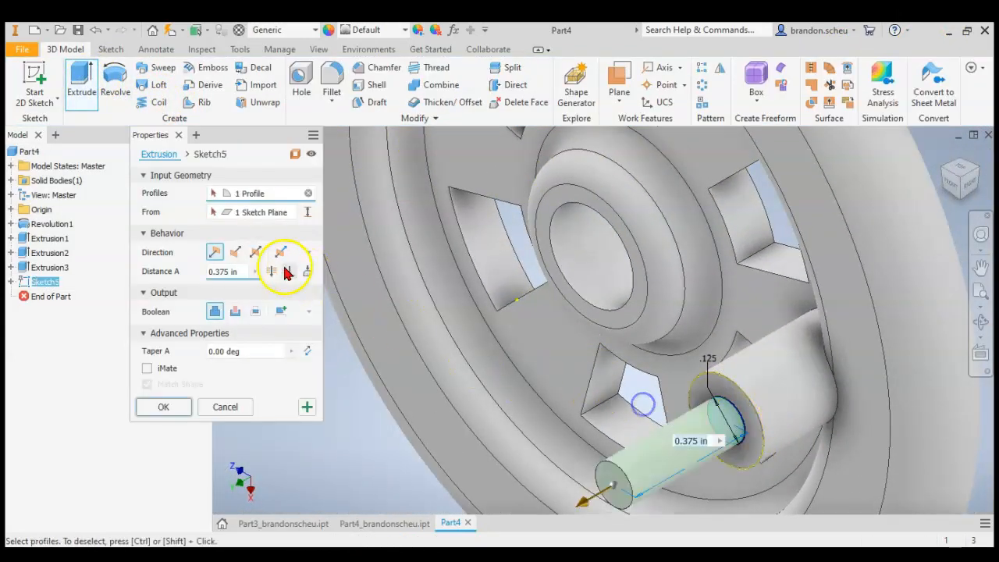
pyautogui.press('BackSpace')
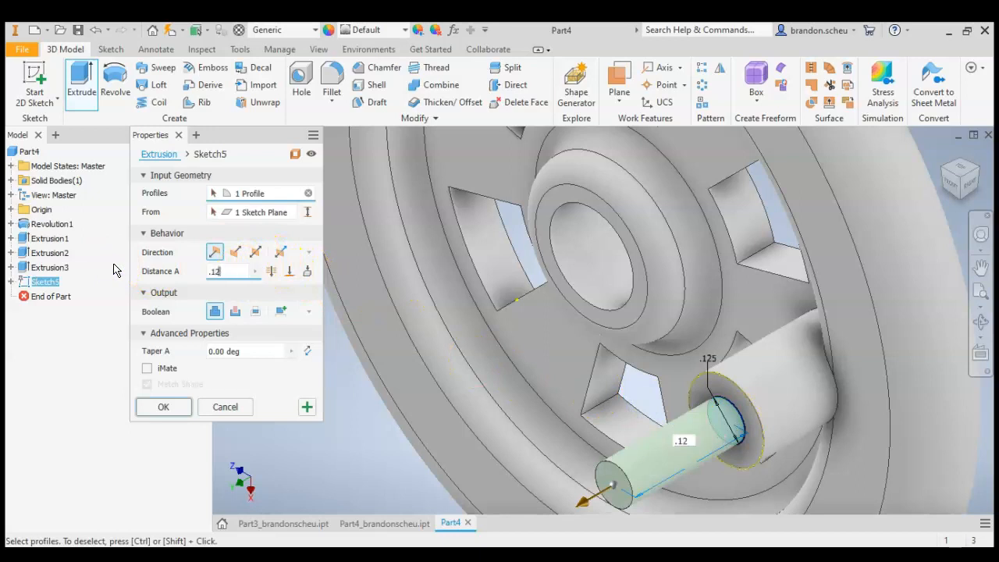
pyautogui.click(166, 407)
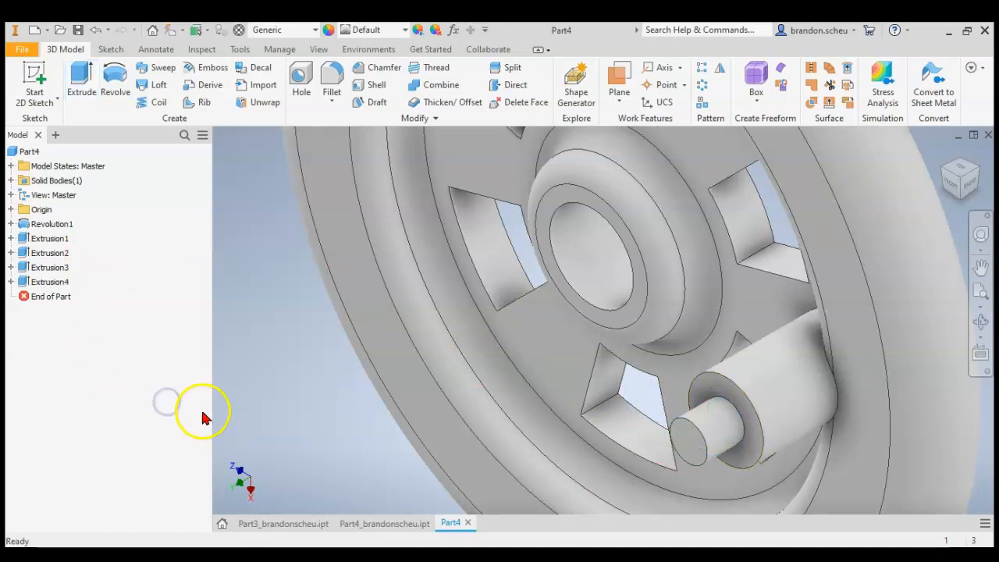
# Start a sketch on the pin tip's end face, highlight the Ø0.0625 by 0.25 deep hole note in the Acrobat Reader PDF, and return to Inventor.
pyautogui.click(35, 77)
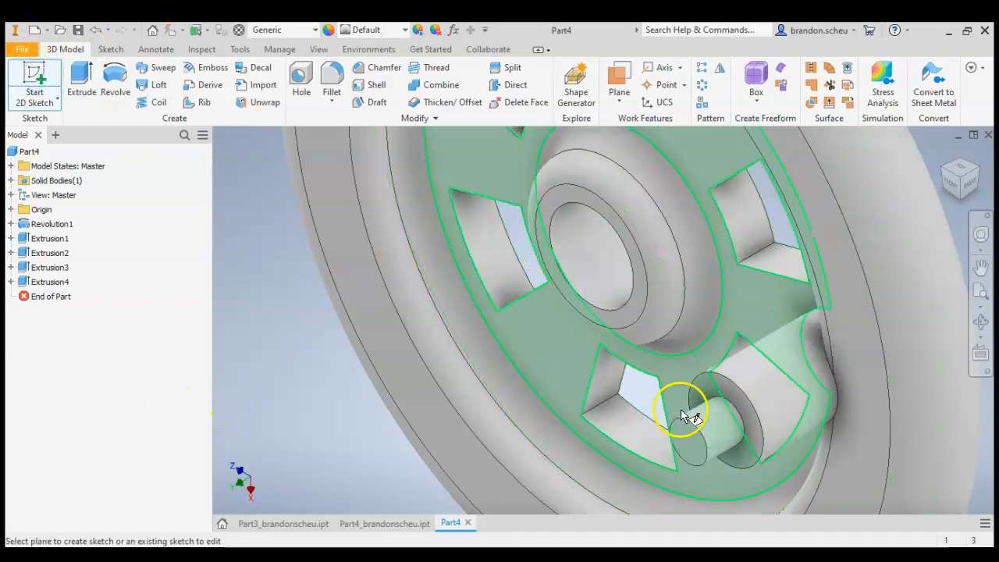
pyautogui.click(690, 445)
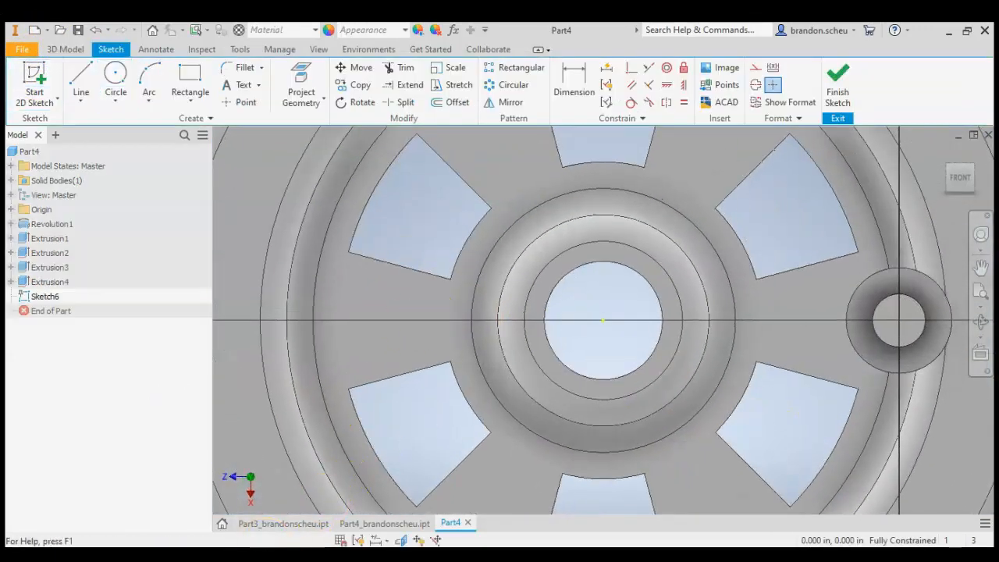
pyautogui.hotkey('alt', 'Tab')
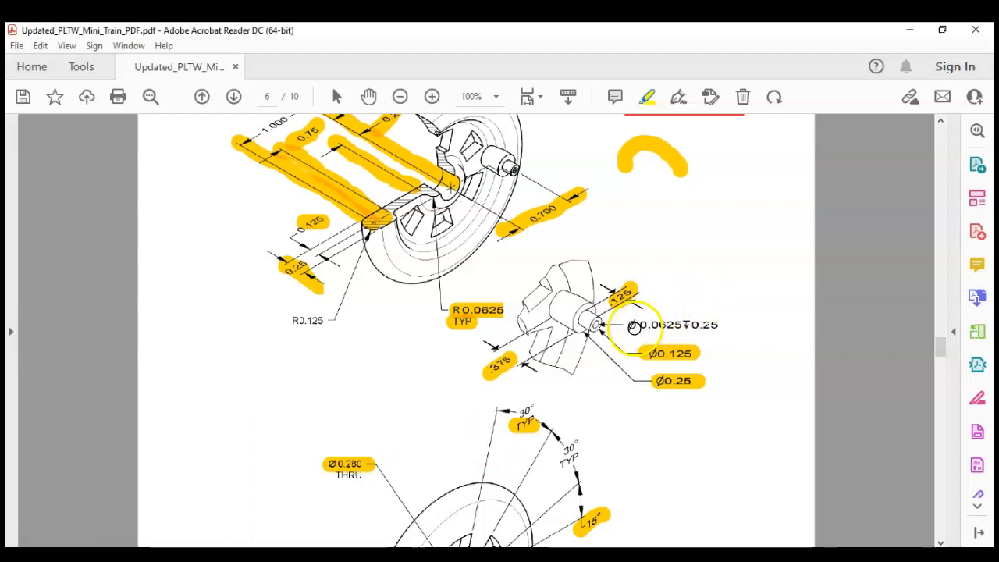
pyautogui.moveTo(631, 324); pyautogui.dragTo(718, 326)
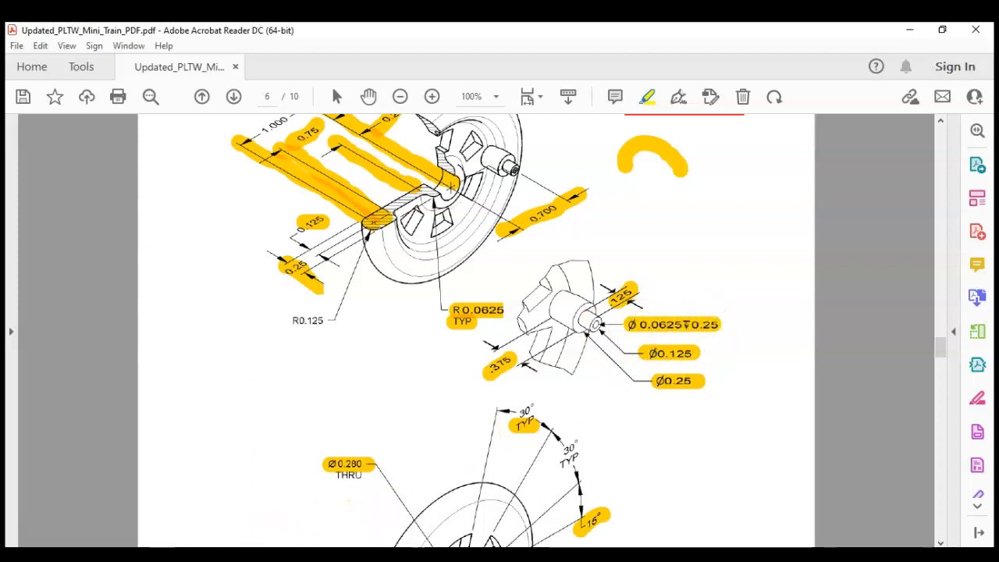
pyautogui.hotkey('alt', 'Tab')
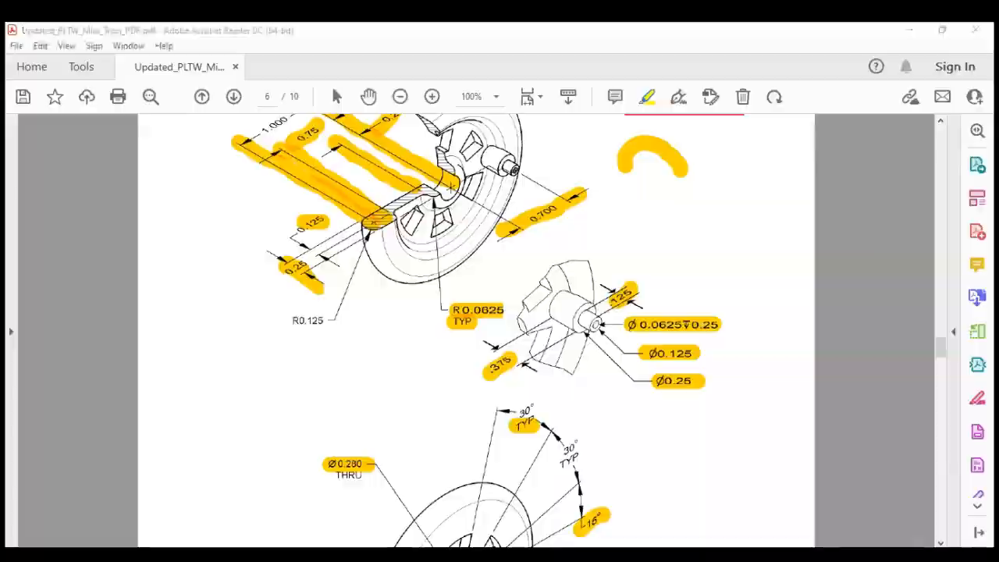
# Project the pin tip's circular edge, draw a concentric .0625 in diameter circle and finish the sketch.
pyautogui.click(118, 70)
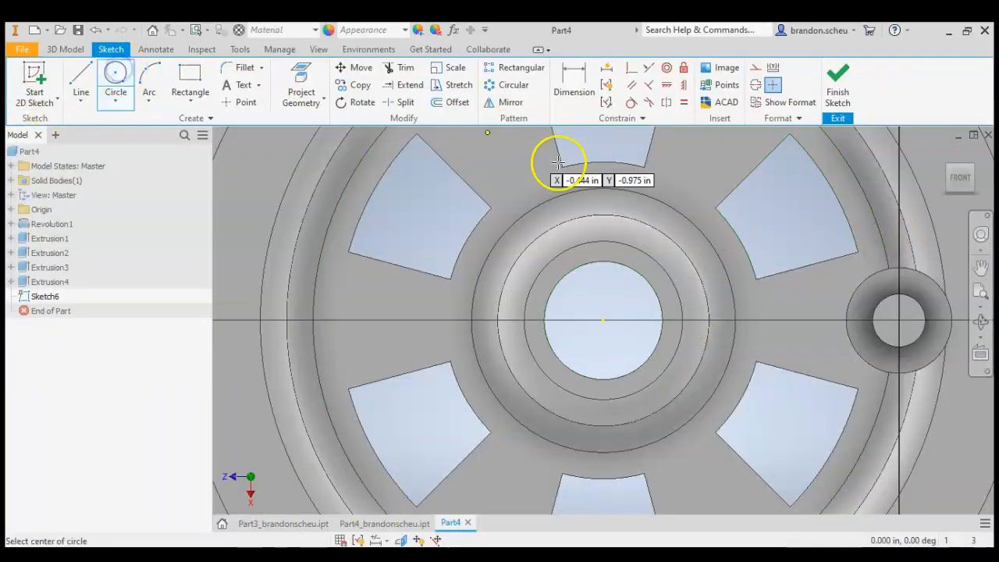
pyautogui.click(297, 73)
pyautogui.click(875, 315)
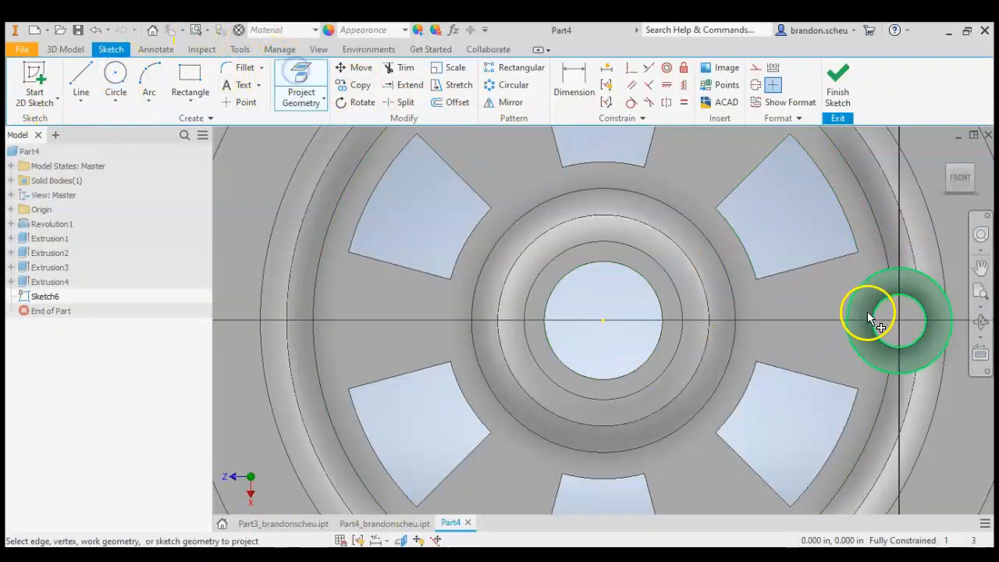
pyautogui.click(116, 76)
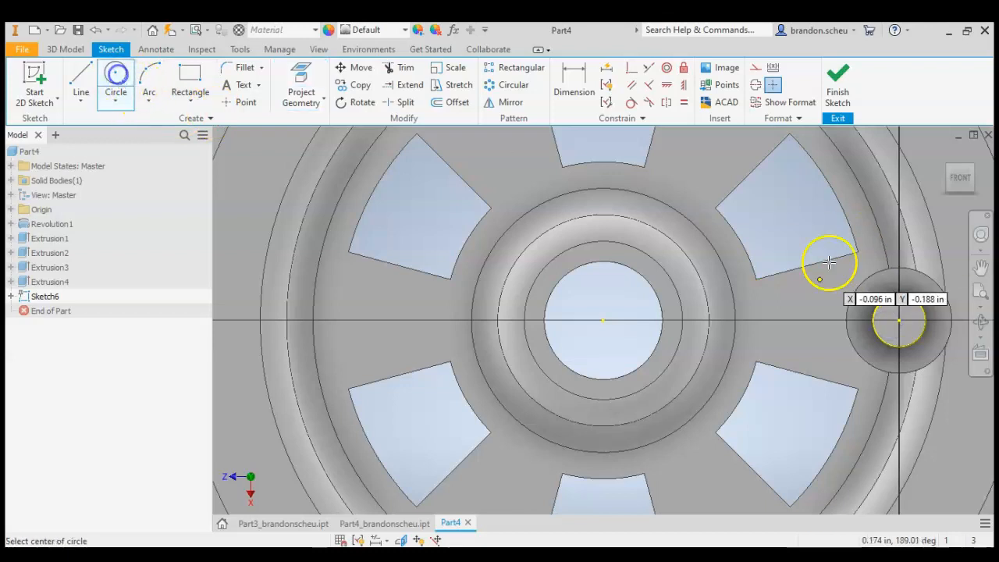
pyautogui.click(899, 320)
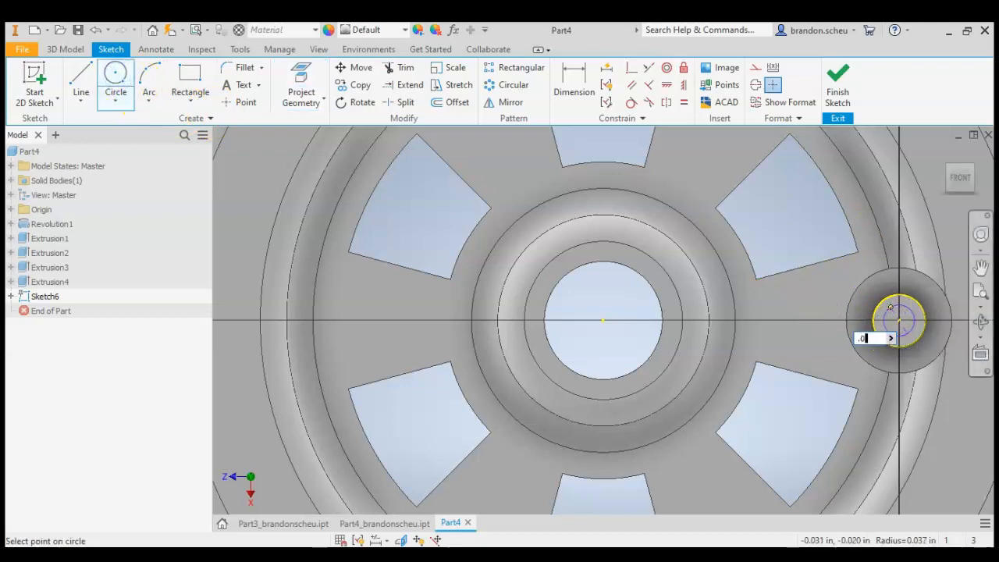
pyautogui.click(890, 310)
pyautogui.click(838, 75)
# Cut the .0625 in circle .25 in deep into the pin with Extrude, checking the hole depth in the PDF drawing.
pyautogui.click(81, 78)
pyautogui.scroll(-3, 650, 417)
pyautogui.click(717, 472)
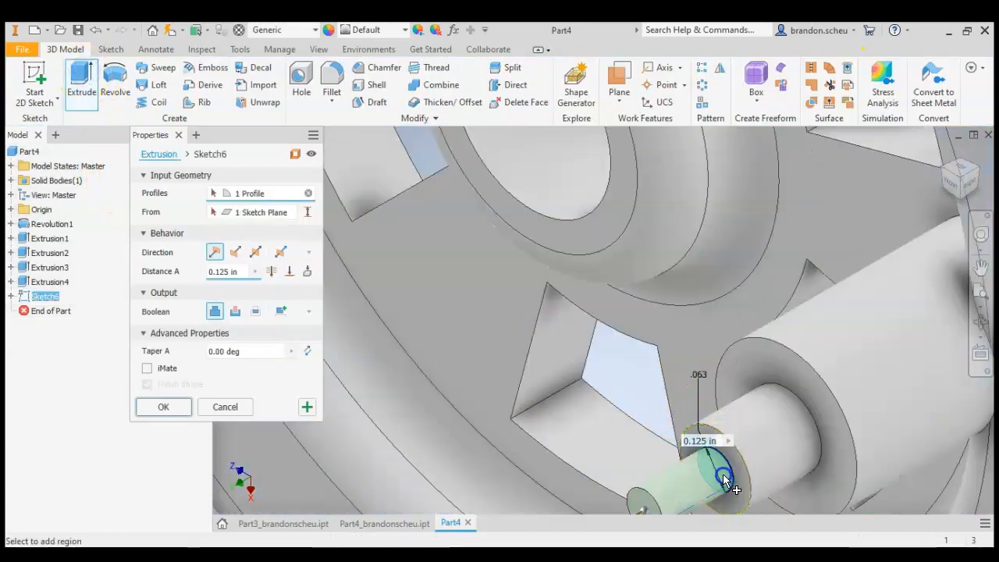
pyautogui.click(236, 252)
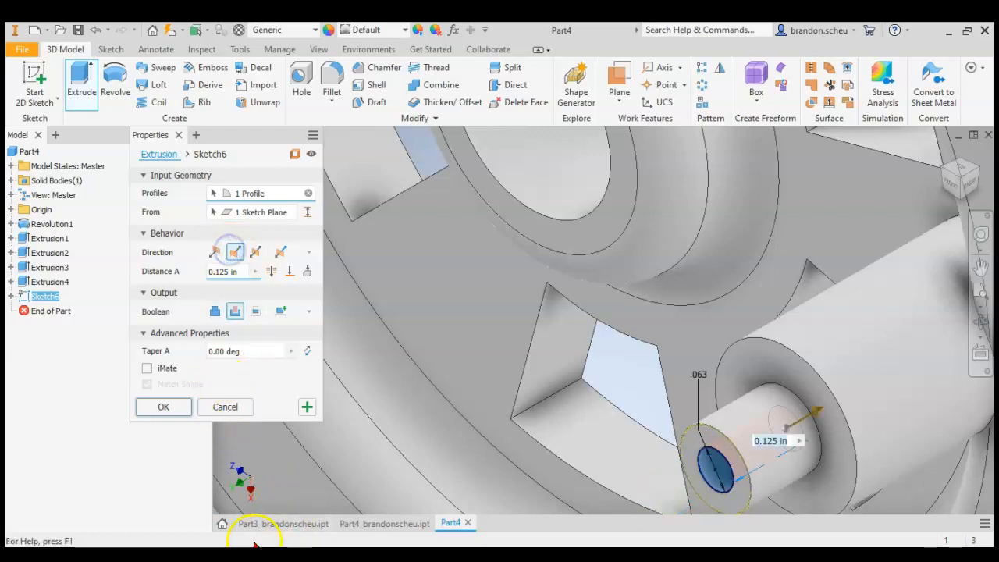
pyautogui.hotkey('alt', 'Tab')
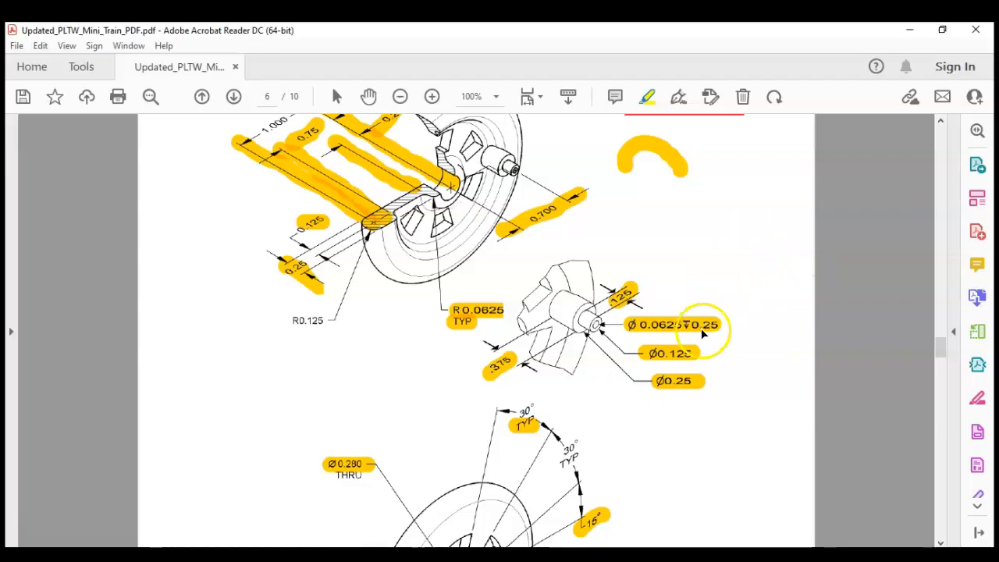
pyautogui.hotkey('alt', 'Tab')
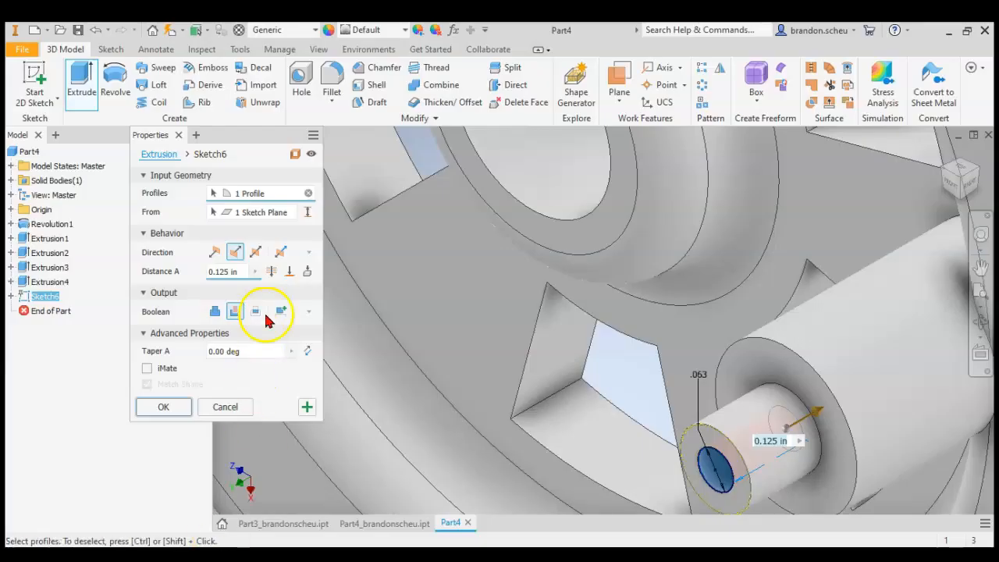
pyautogui.click(153, 288)
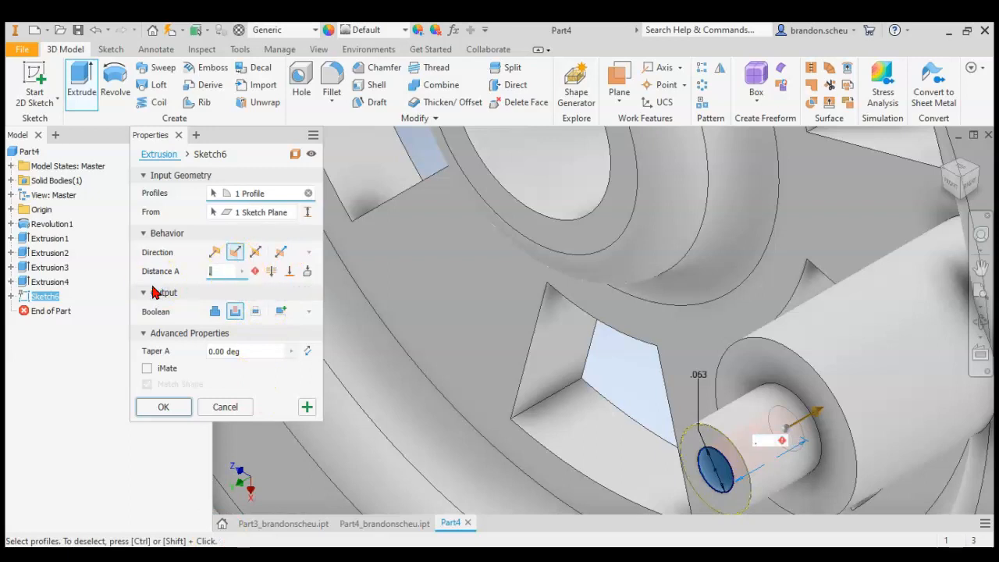
pyautogui.click(146, 287)
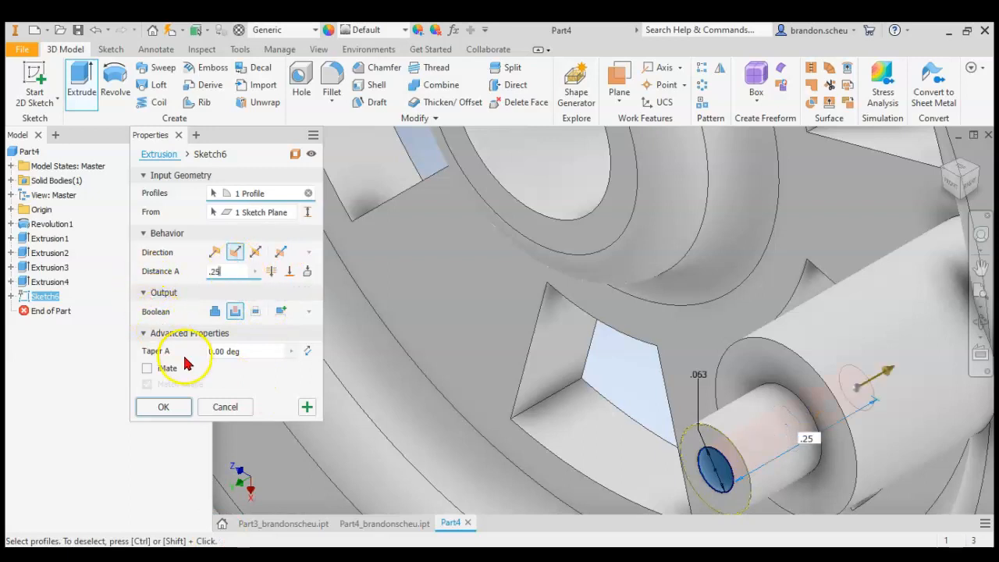
pyautogui.click(159, 407)
# Examine the wheel and its stepped crank pin from isometric and side views.
pyautogui.scroll(-5, 557, 297)
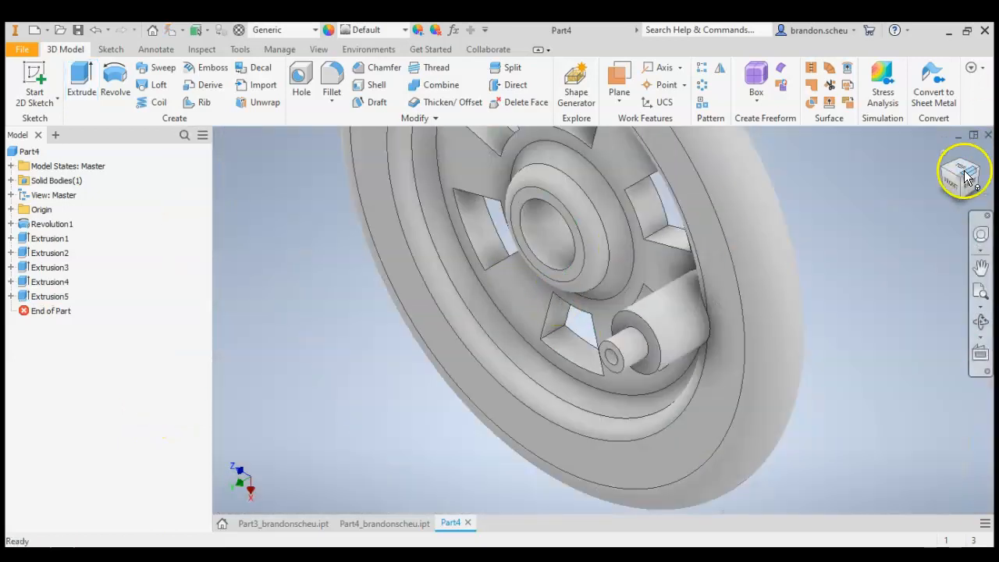
pyautogui.scroll(-5, 664, 361)
pyautogui.click(971, 188)
pyautogui.click(943, 175)
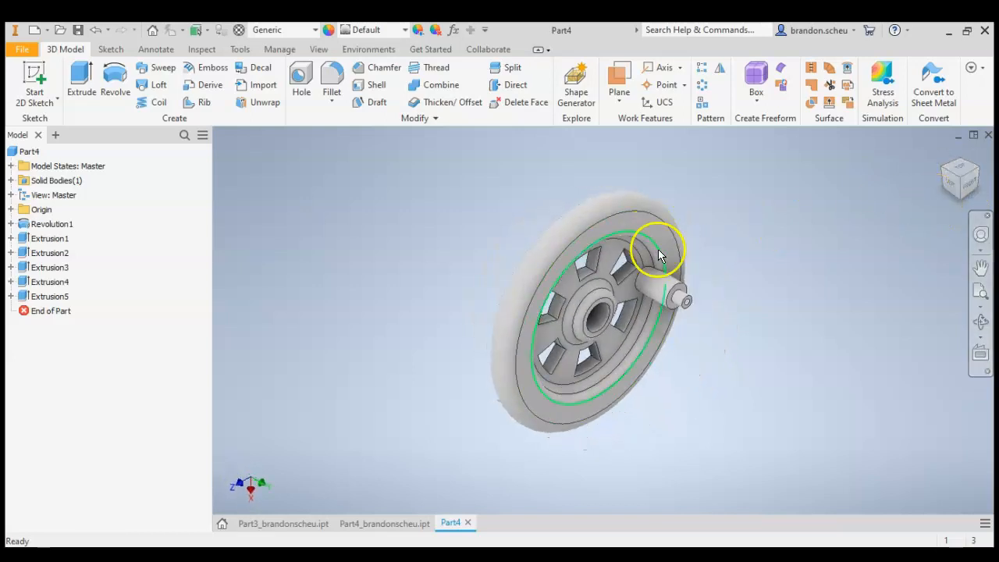
pyautogui.scroll(3, 740, 291)
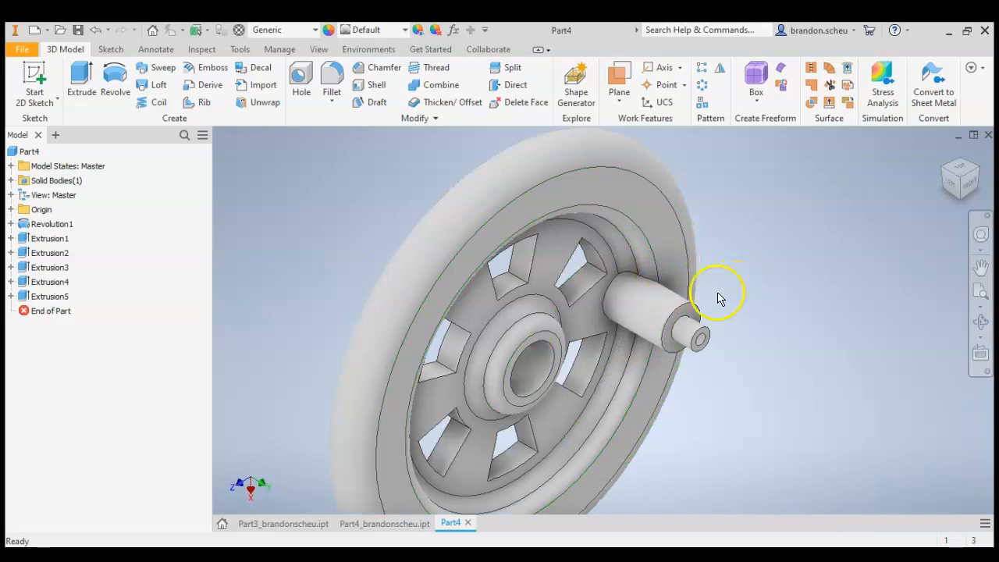
pyautogui.click(951, 195)
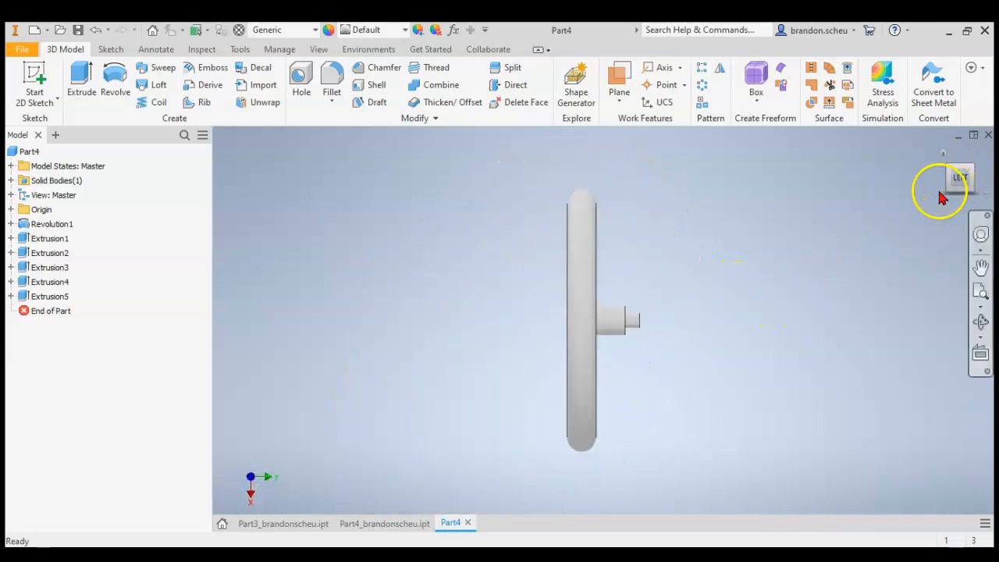
pyautogui.scroll(5, 631, 320)
pyautogui.click(971, 169)
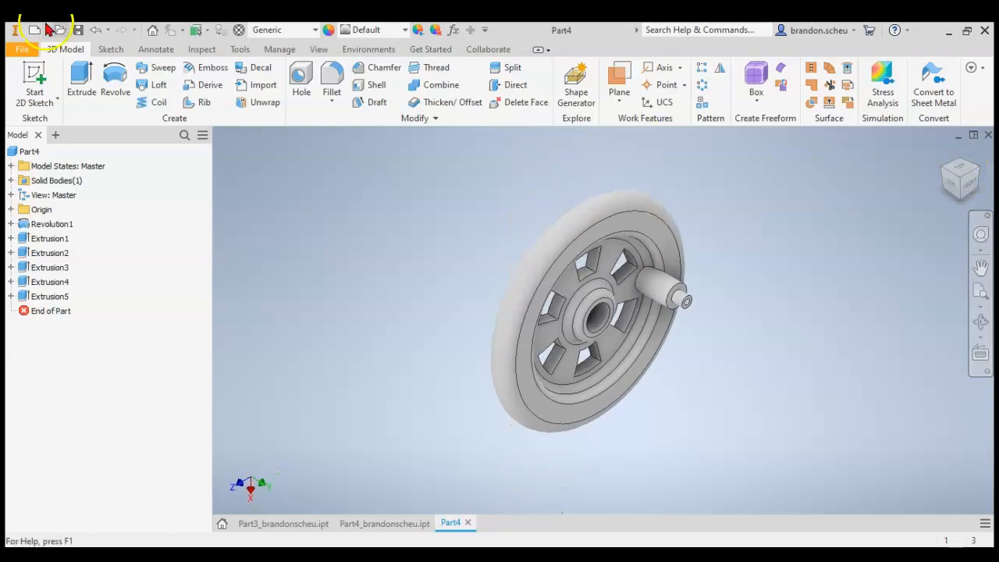
# Set the wheel's material to ABS Plastic.
pyautogui.click(283, 29)
pyautogui.scroll(6, 272, 104)
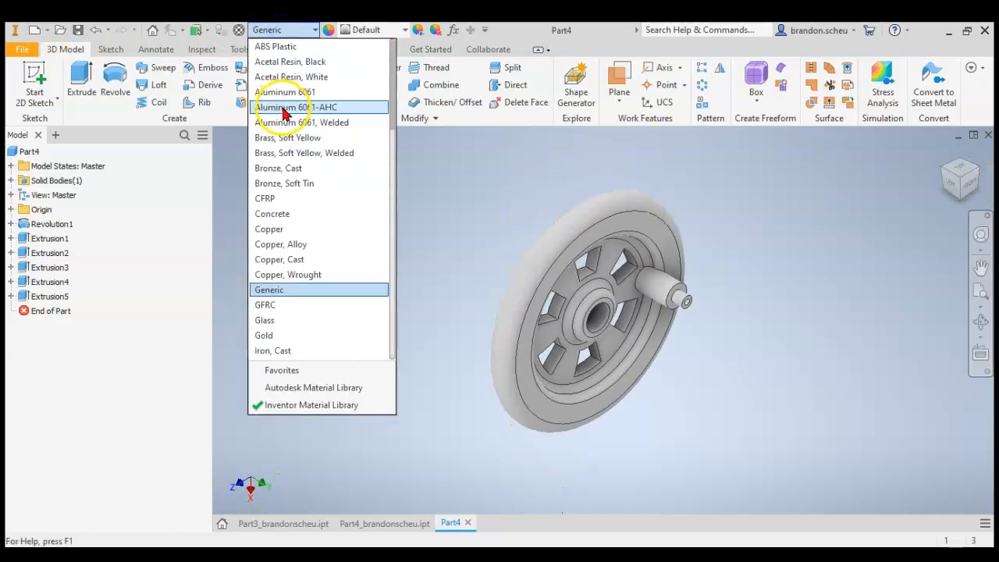
pyautogui.click(277, 46)
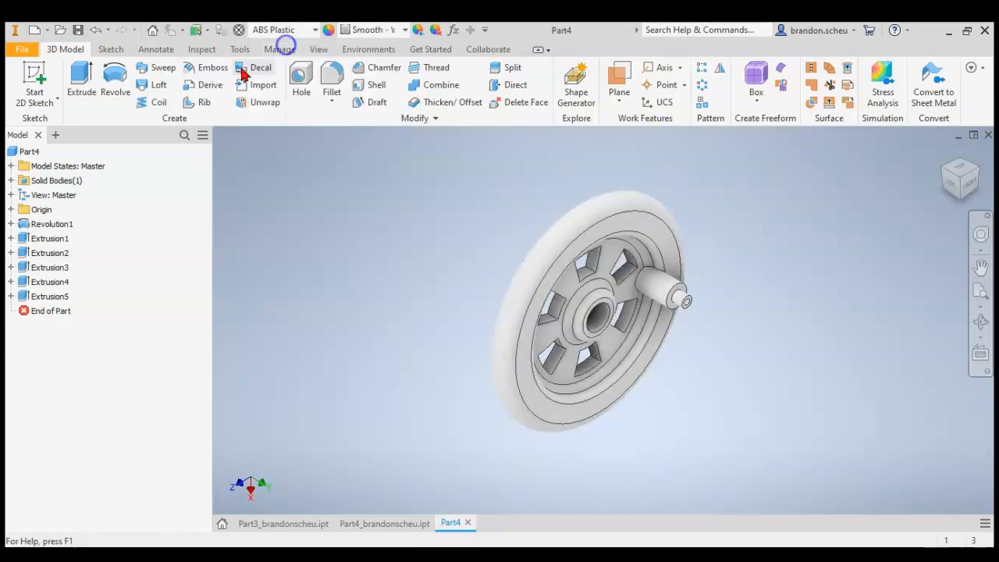
# Save the wheel as a new part in the Mini Train Inventor Files folder, named Part5_ followed by the author's name.
pyautogui.click(21, 50)
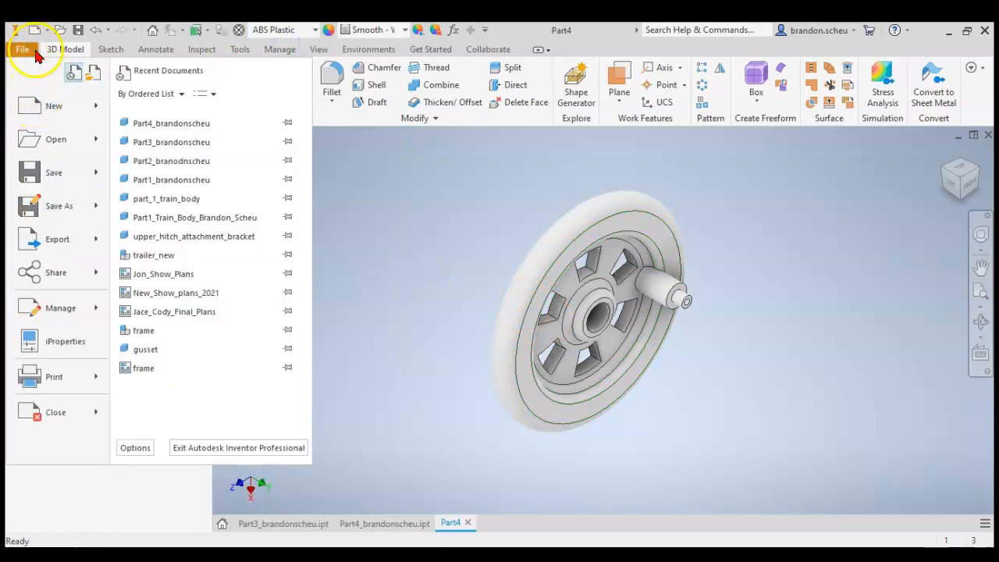
pyautogui.click(58, 206)
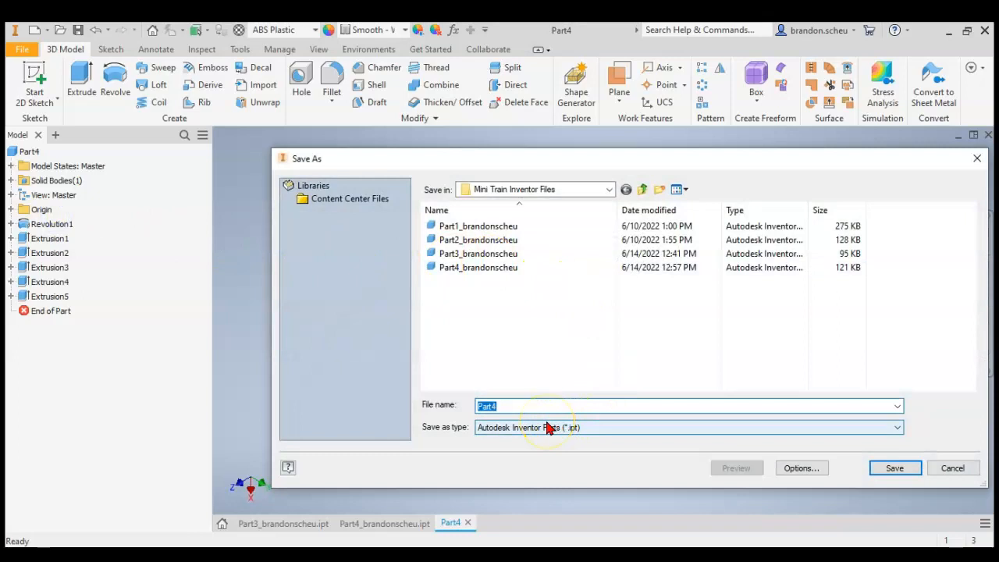
pyautogui.write('Part5_brandonscheu')
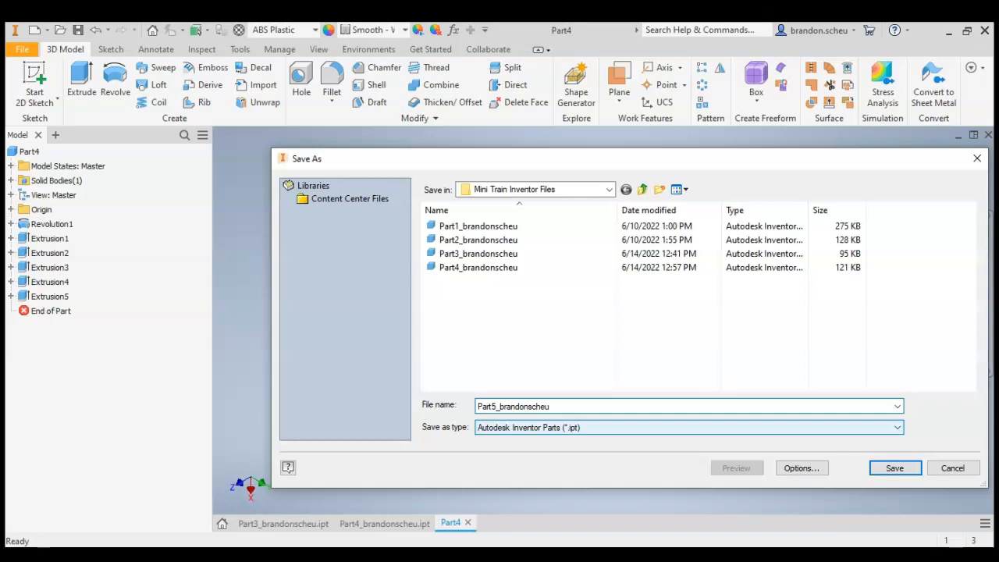
pyautogui.click(890, 468)
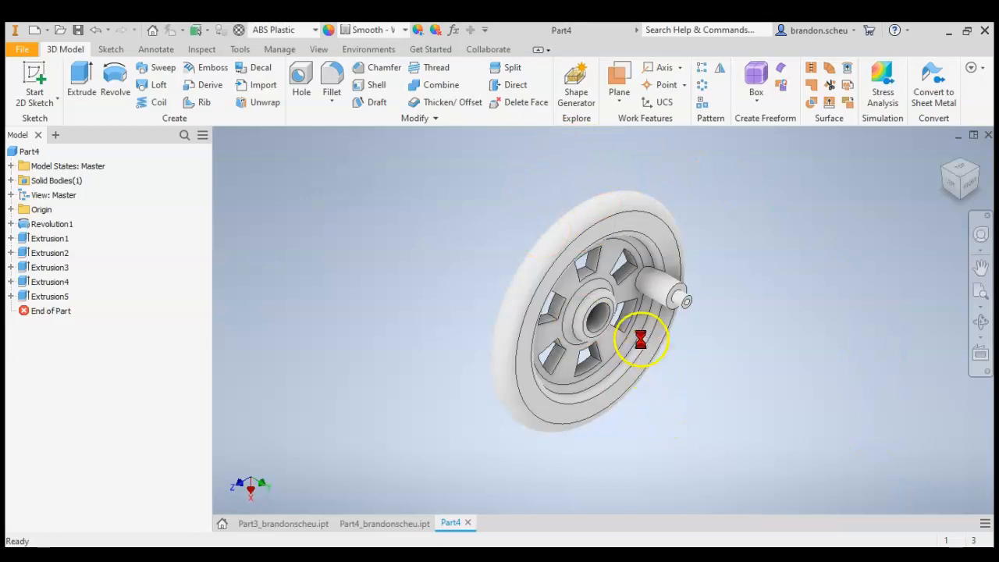
# Open the wheel's base revolve feature to review its settings and close it without changes.
pyautogui.doubleClick(53, 225)
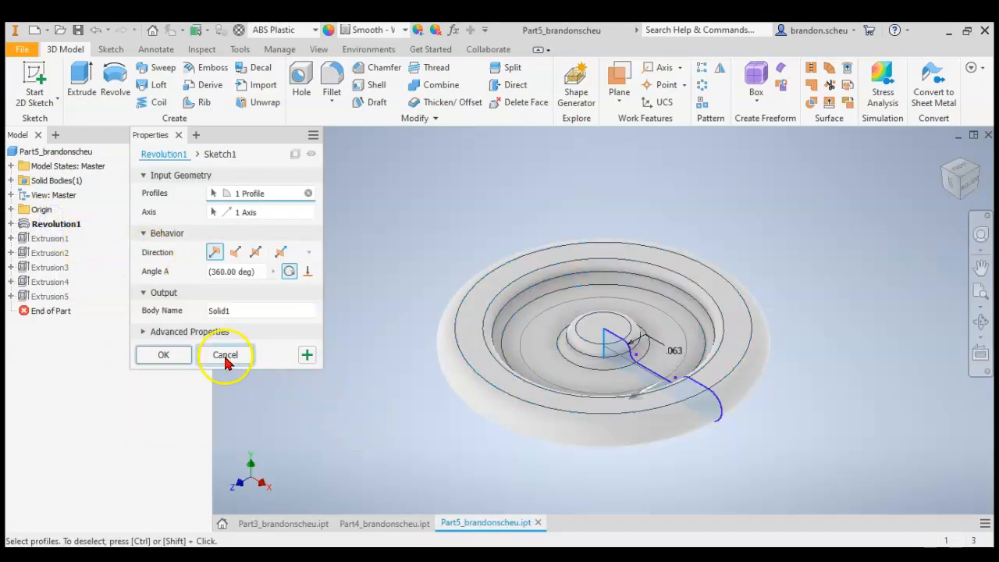
pyautogui.click(225, 358)
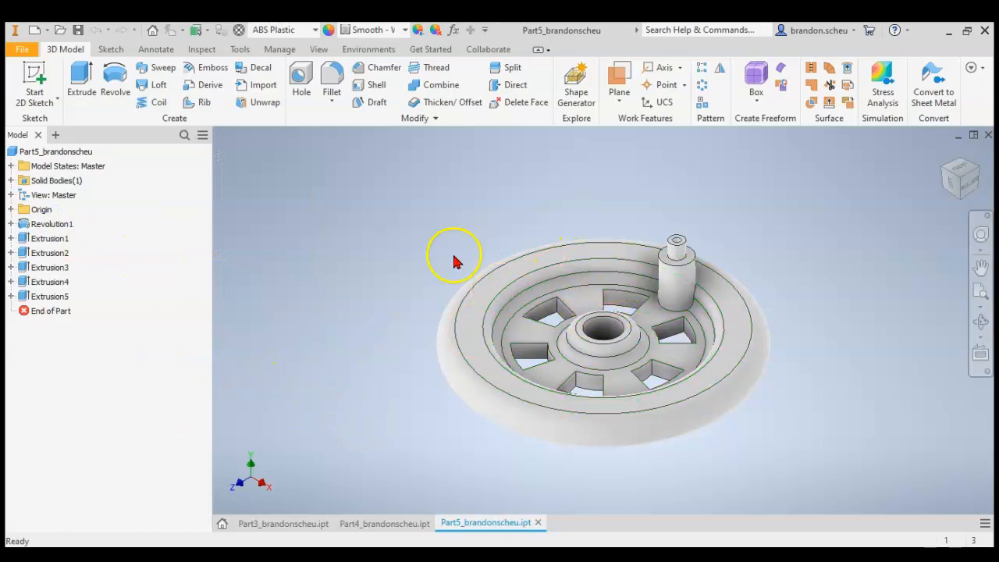